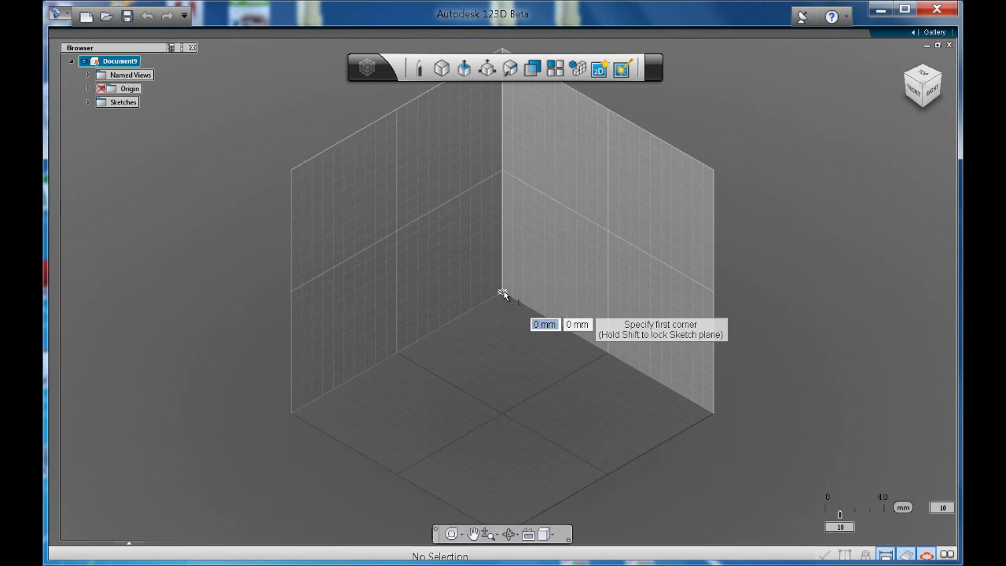
# Step: Cancel the stray rectangle sketch after its first corner was placed
pyautogui.click(504, 291)
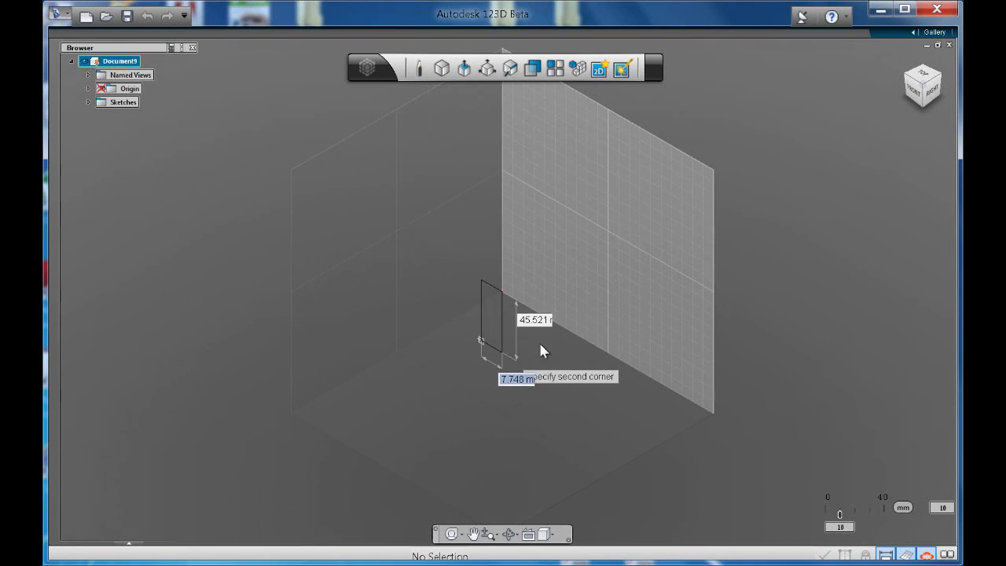
pyautogui.press('Escape')
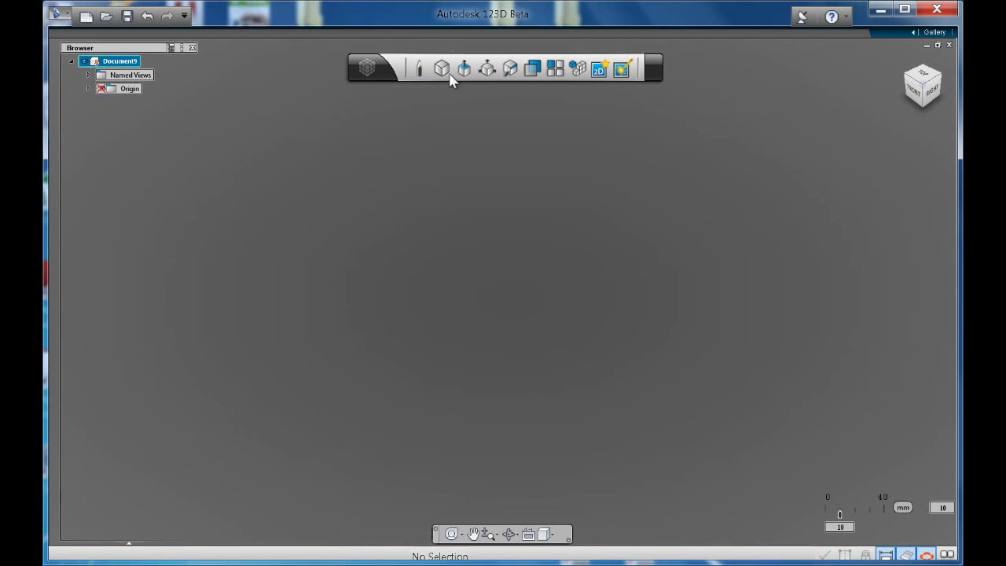
# Step: Create a box from the origin with an 80 × 160 mm base and 80 mm height
pyautogui.moveTo(450, 78)
pyautogui.click(442, 16)
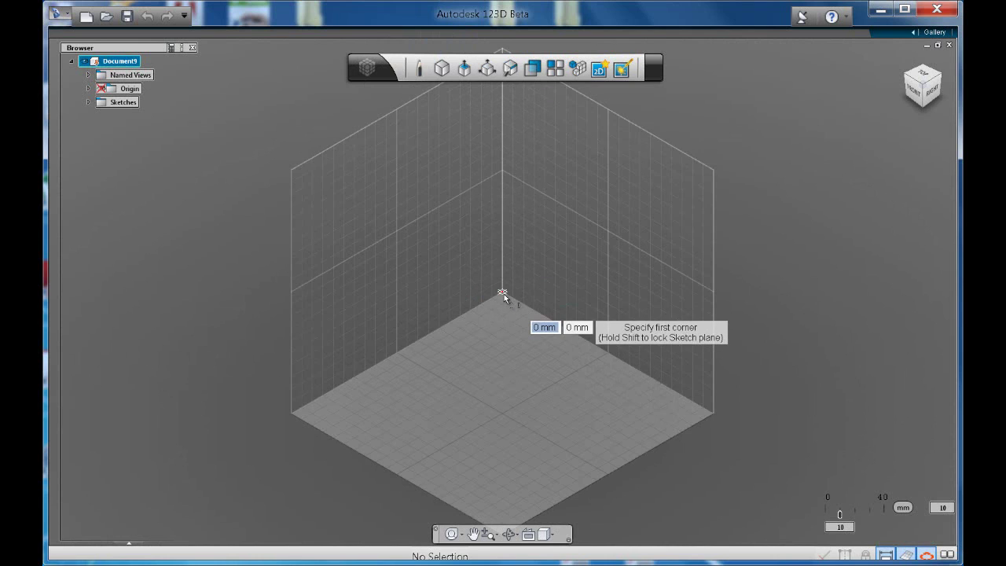
pyautogui.click(504, 294)
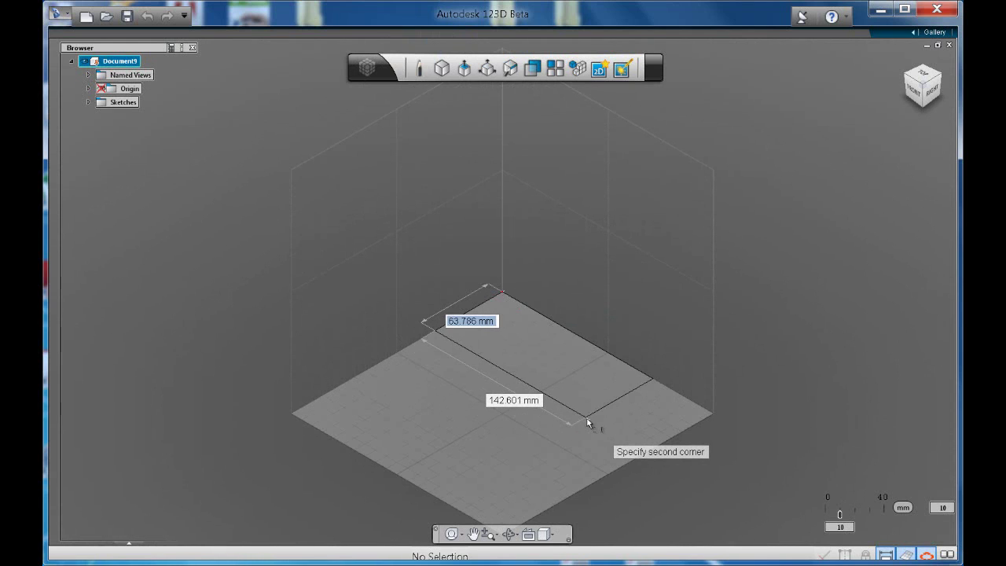
pyautogui.write('80')
pyautogui.press('Tab')
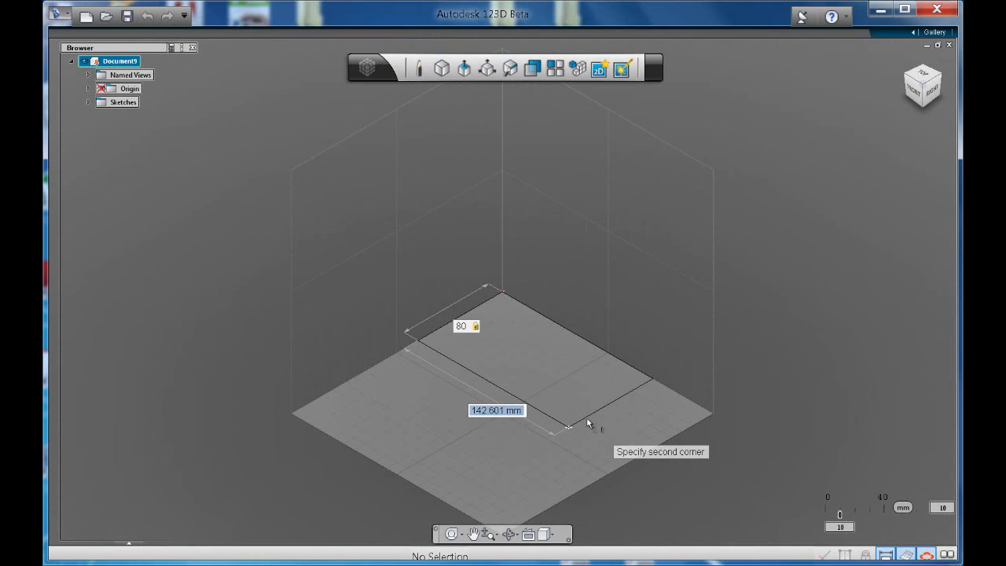
pyautogui.write('160')
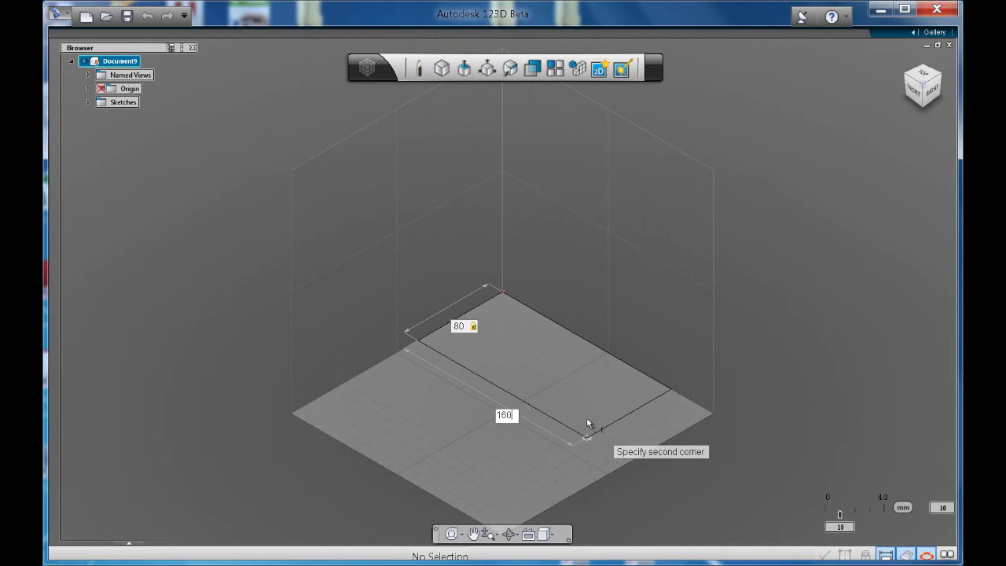
pyautogui.press('Return')
pyautogui.moveTo(588, 426); pyautogui.dragTo(599, 344)
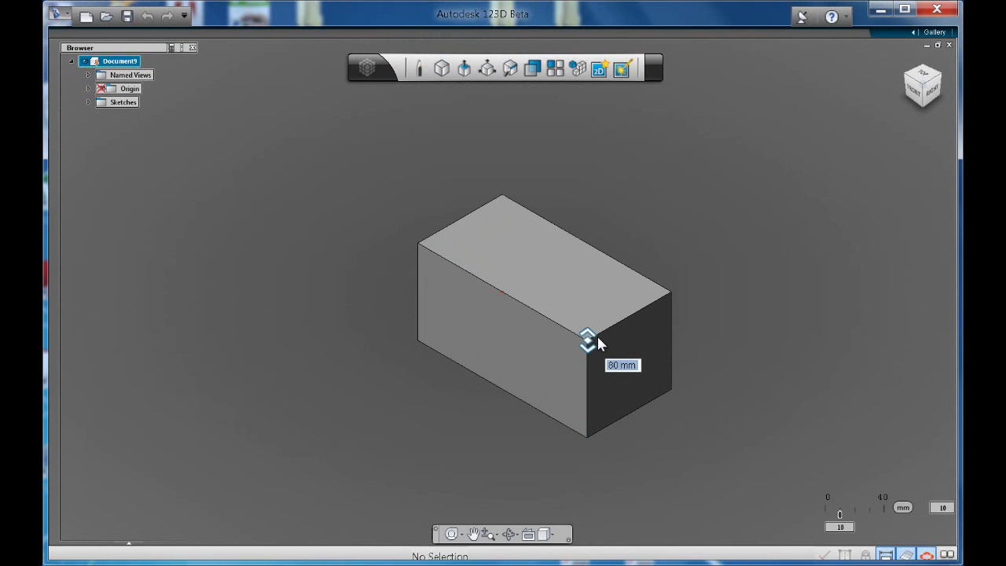
pyautogui.press('Return')
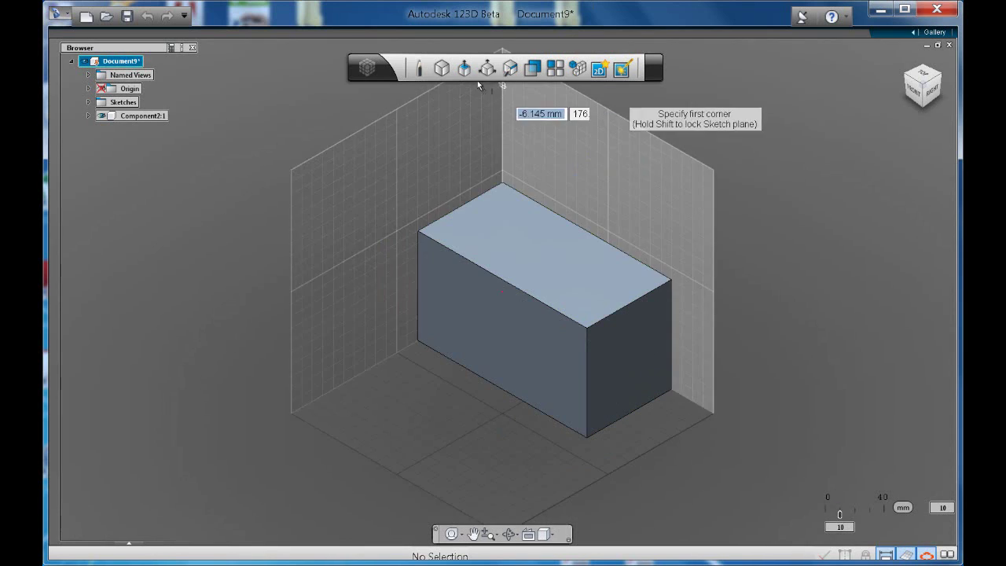
# Step: Add a work plane offset 30 mm out from the box's long front face
pyautogui.press('Escape')
pyautogui.click(494, 363)
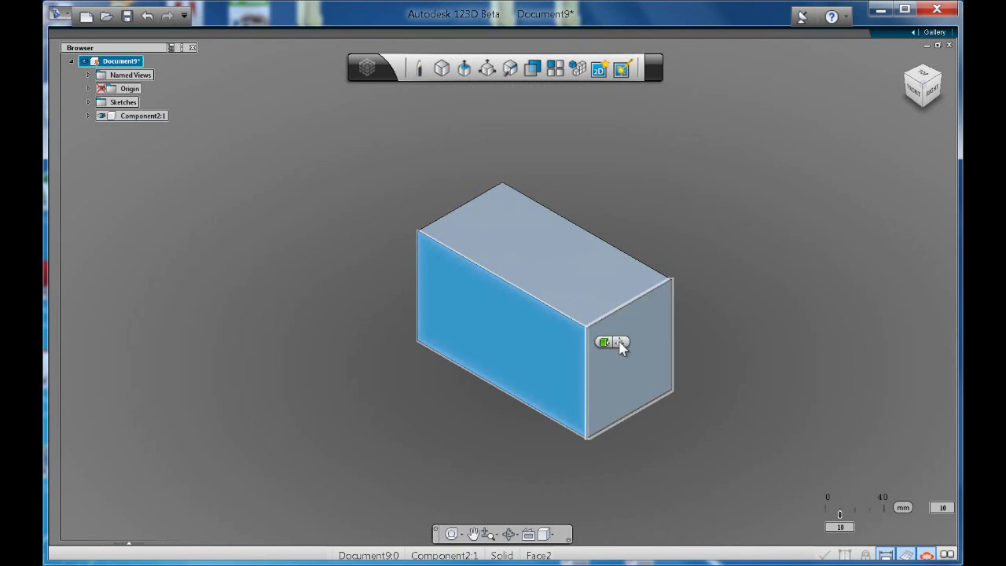
pyautogui.moveTo(621, 342)
pyautogui.click(639, 371)
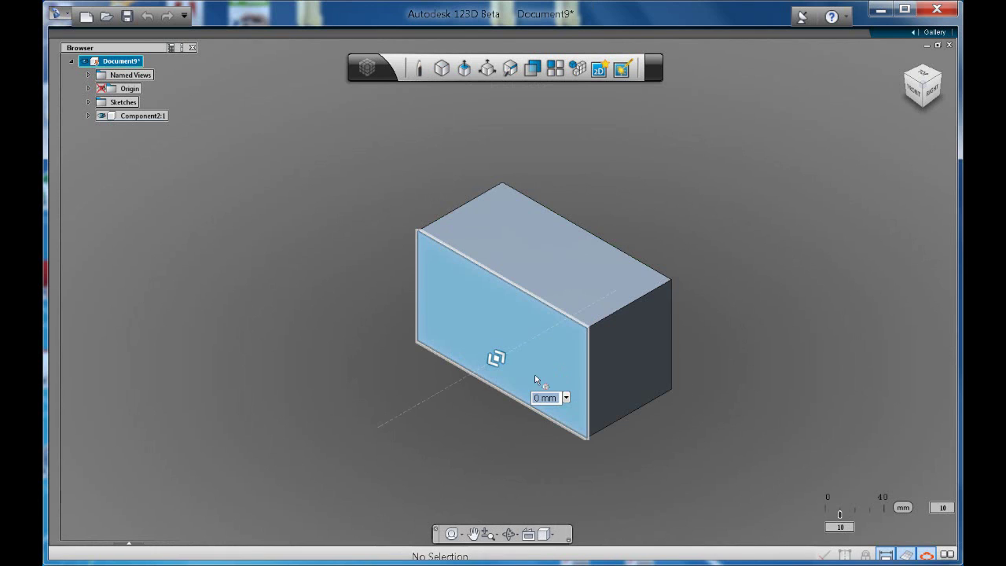
pyautogui.press('Escape')
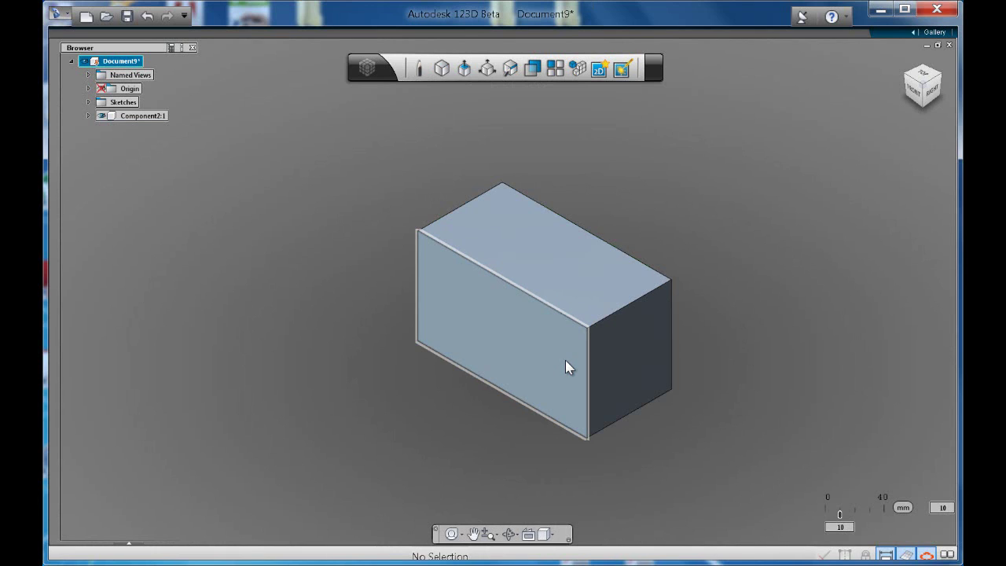
pyautogui.click(534, 337)
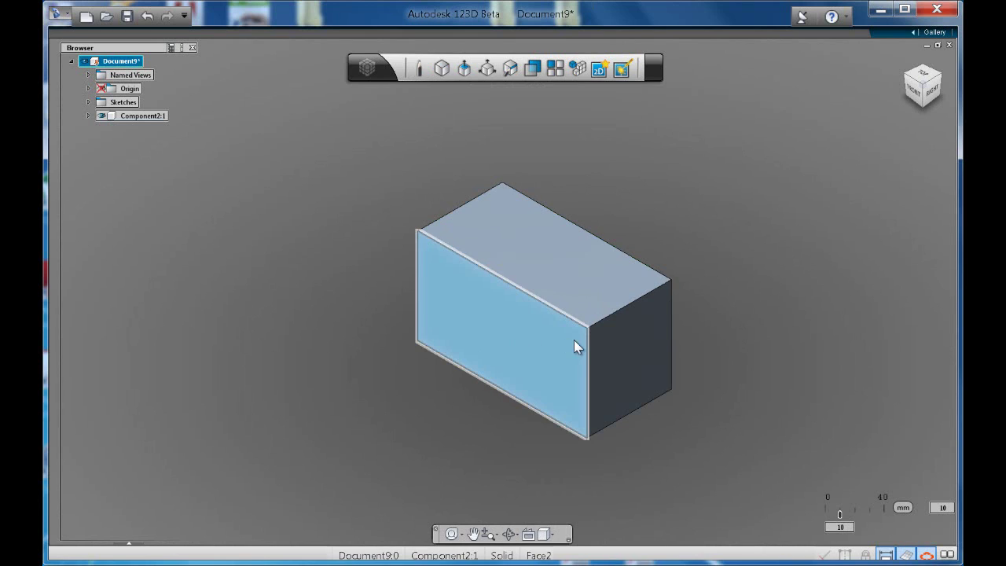
pyautogui.click(604, 342)
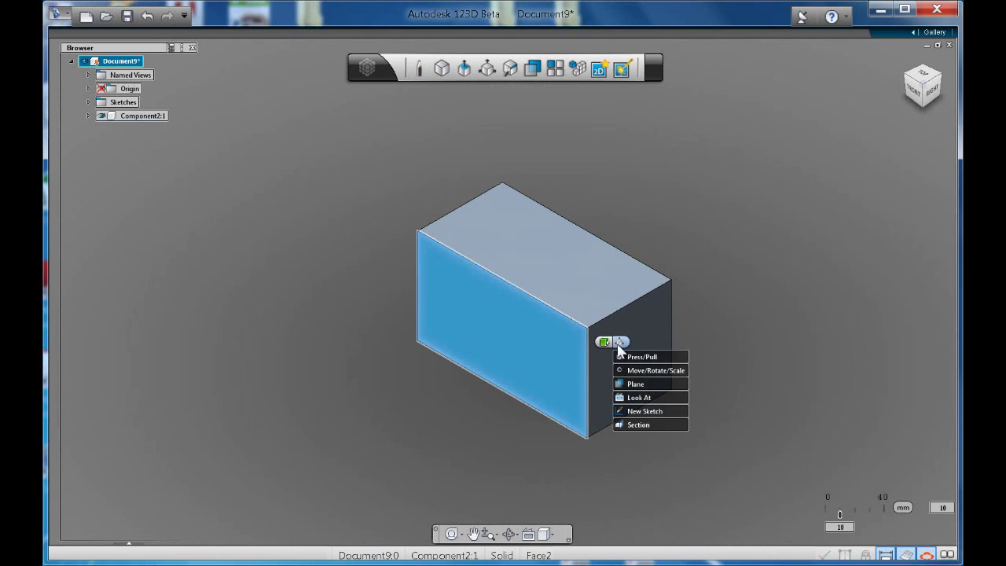
pyautogui.click(633, 385)
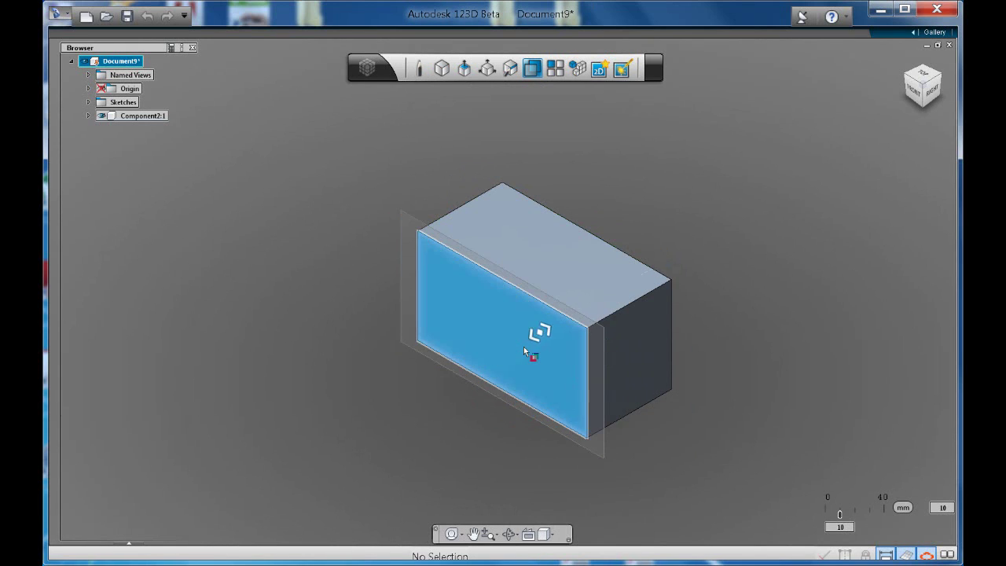
pyautogui.moveTo(524, 346); pyautogui.dragTo(515, 355)
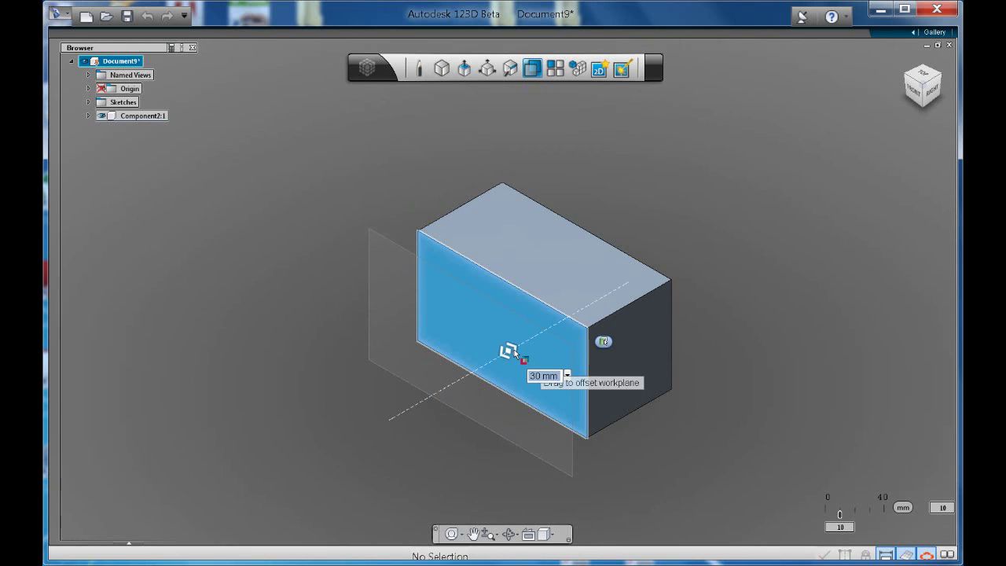
pyautogui.press('Return')
# Step: Start a second work plane offset 30 mm beyond the box's end face
pyautogui.click(645, 351)
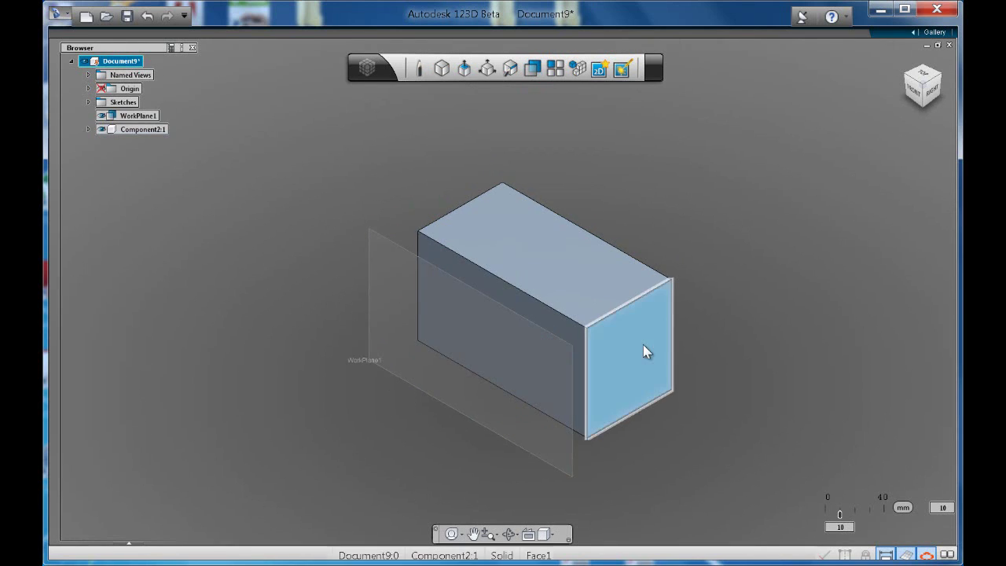
pyautogui.moveTo(691, 366)
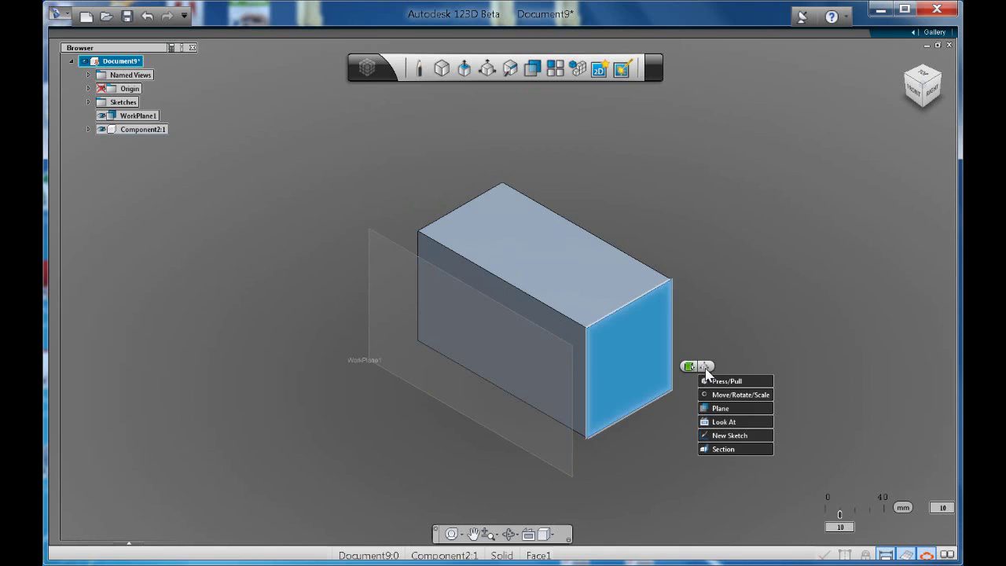
pyautogui.click(718, 410)
pyautogui.moveTo(649, 349); pyautogui.dragTo(668, 365)
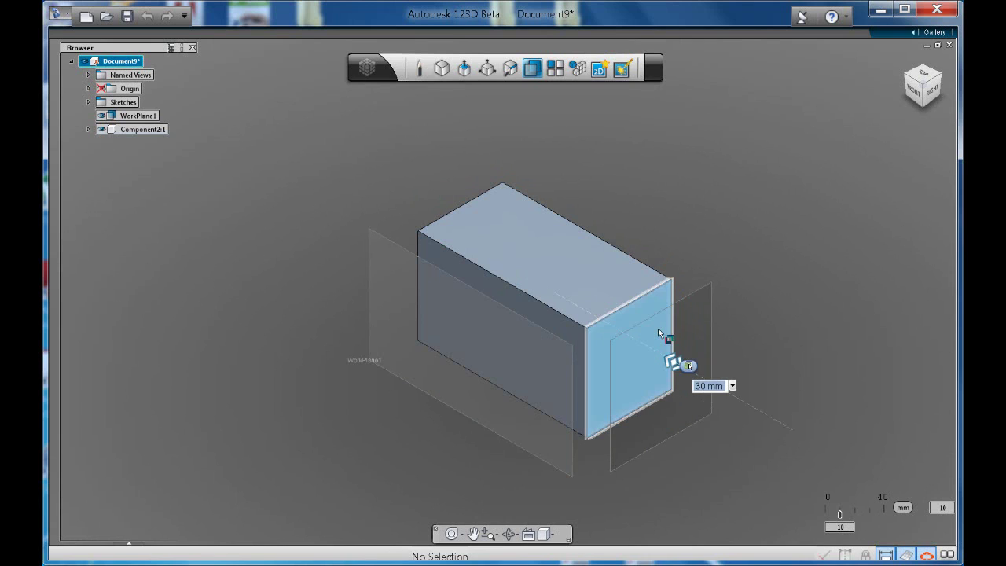
# Step: Commit the end-face plane and add a work plane 20 mm above the top face
pyautogui.click(659, 328)
pyautogui.click(538, 245)
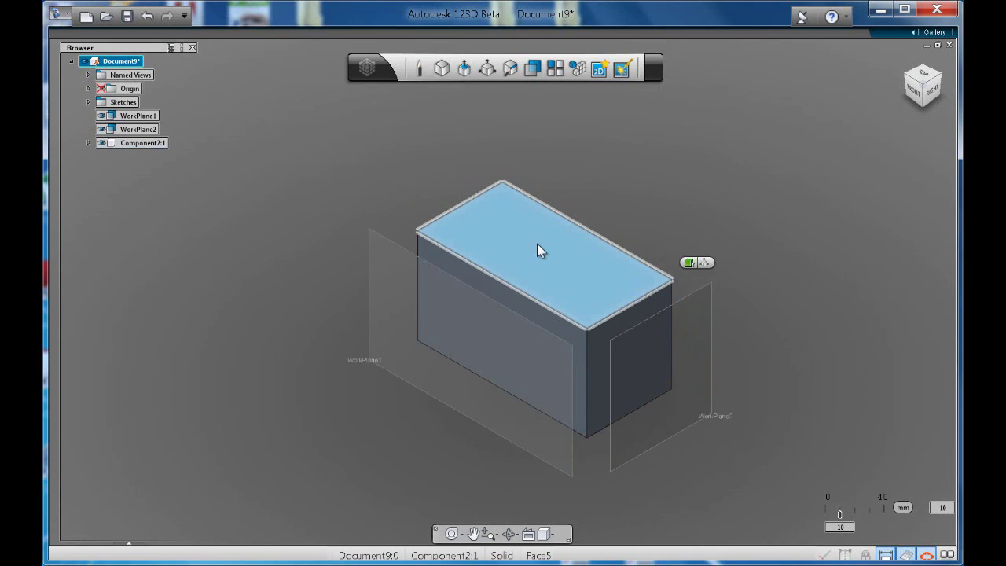
pyautogui.click(689, 262)
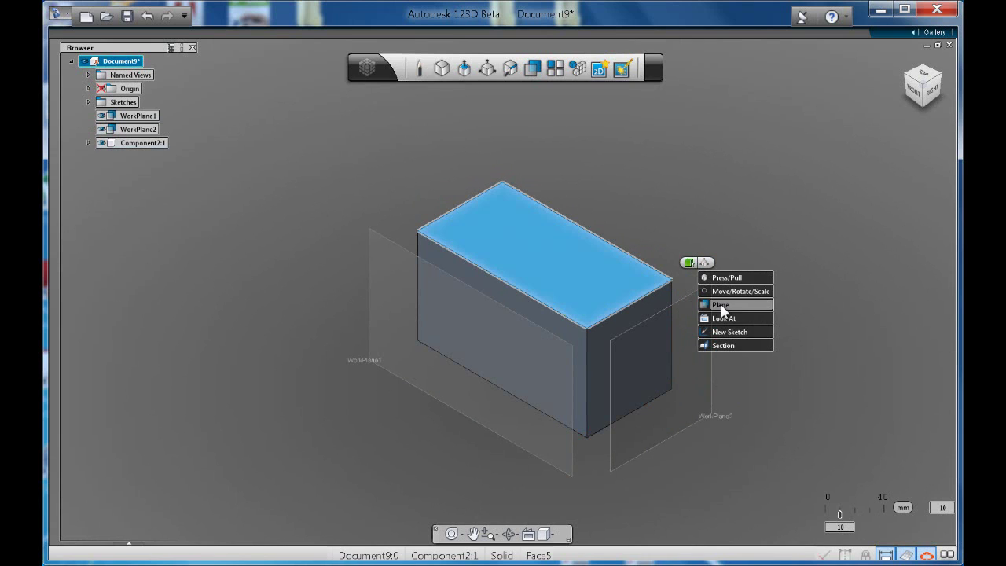
pyautogui.click(722, 306)
pyautogui.moveTo(541, 241); pyautogui.dragTo(540, 207)
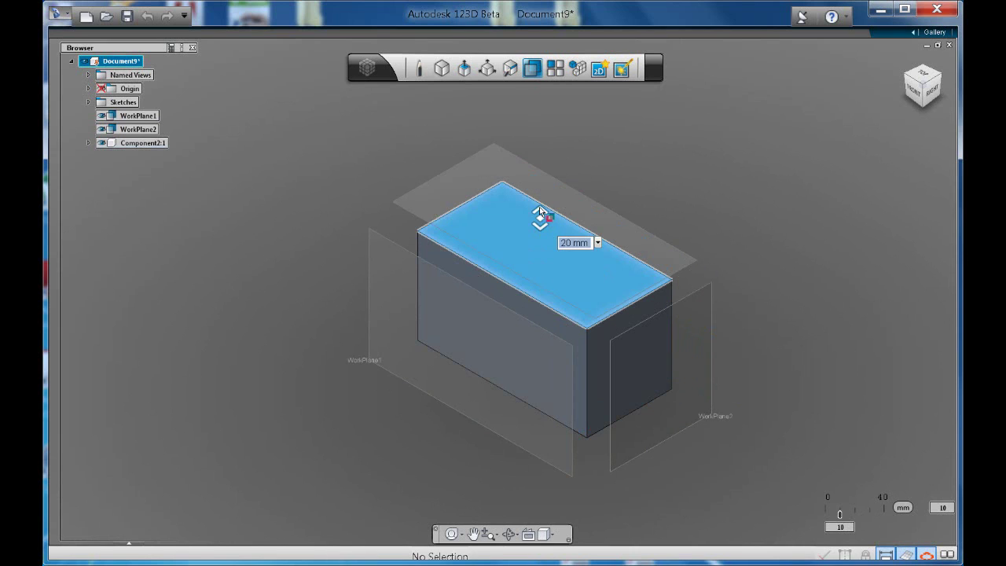
pyautogui.click(880, 139)
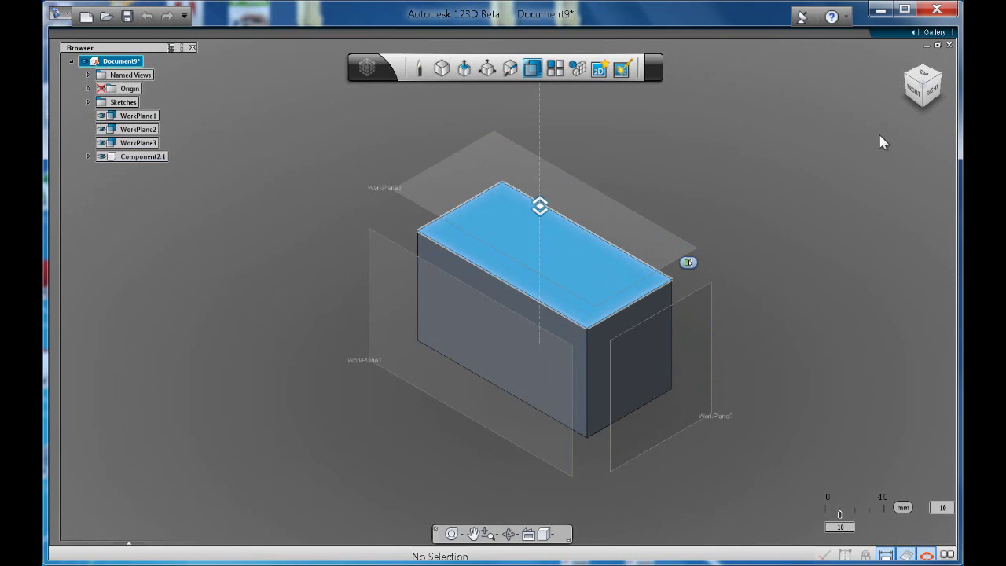
# Step: Add a work plane 30 mm below the box's bottom face
pyautogui.click(925, 112)
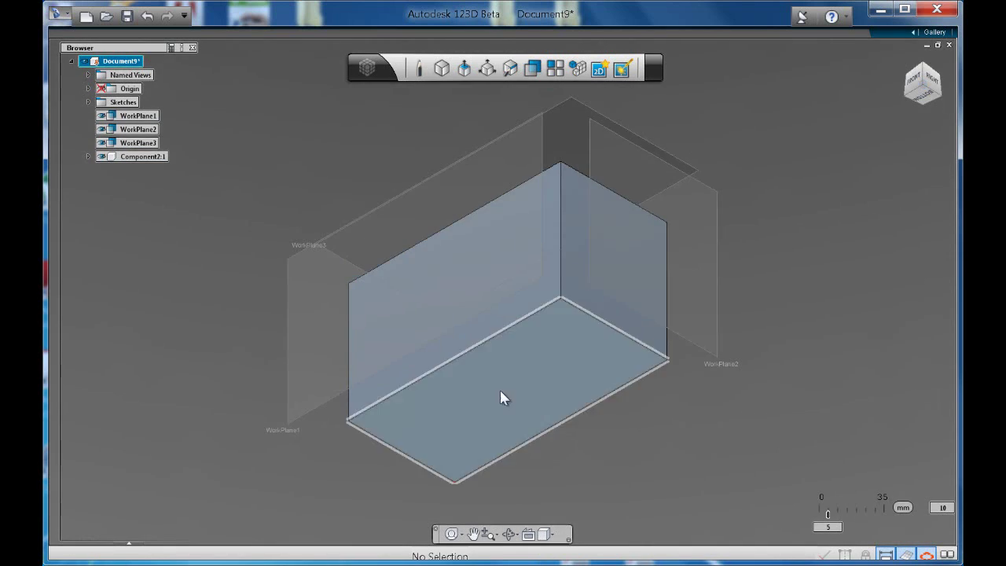
pyautogui.click(622, 374)
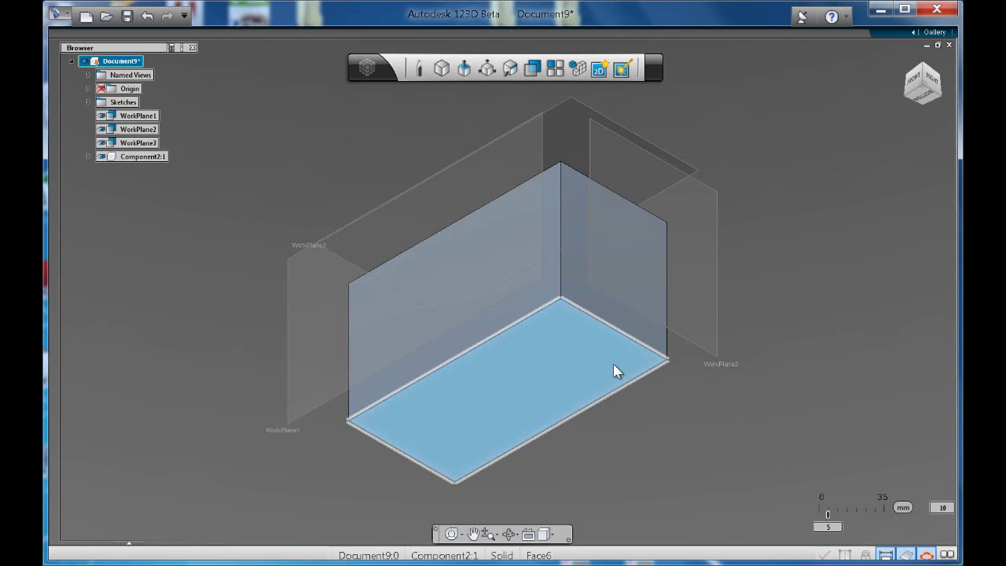
pyautogui.moveTo(615, 374)
pyautogui.click(700, 398)
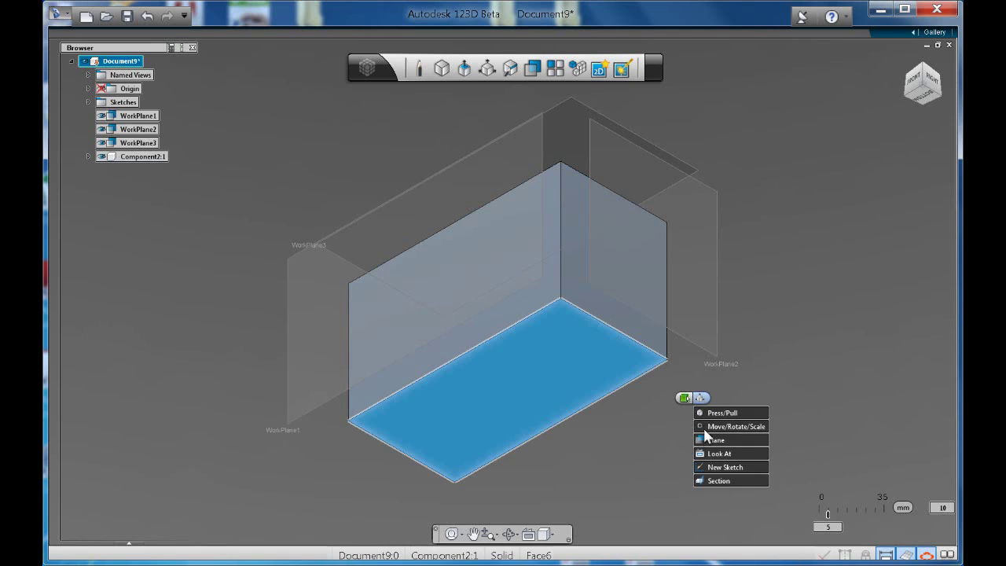
pyautogui.click(719, 411)
pyautogui.moveTo(519, 387); pyautogui.dragTo(524, 433)
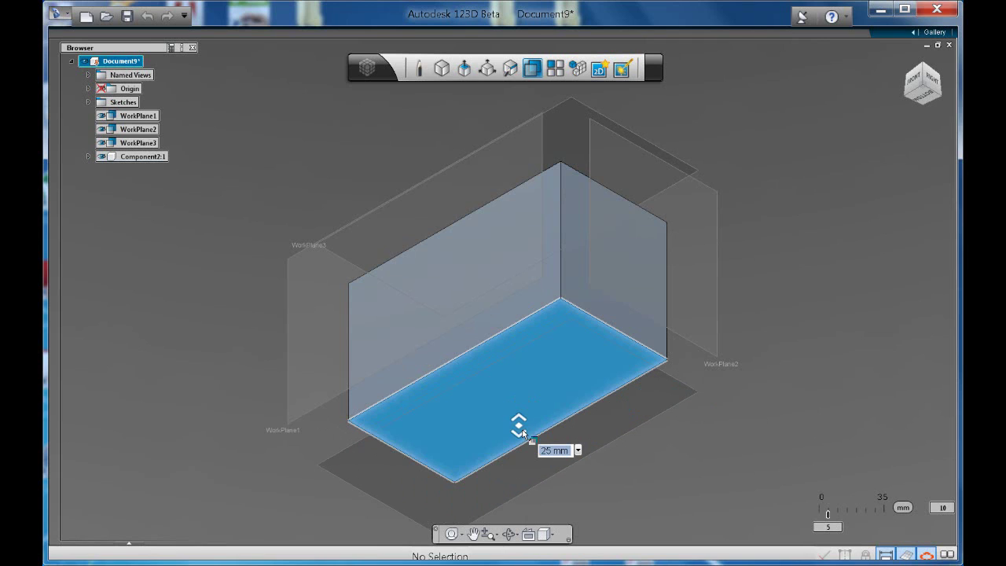
pyautogui.click(684, 395)
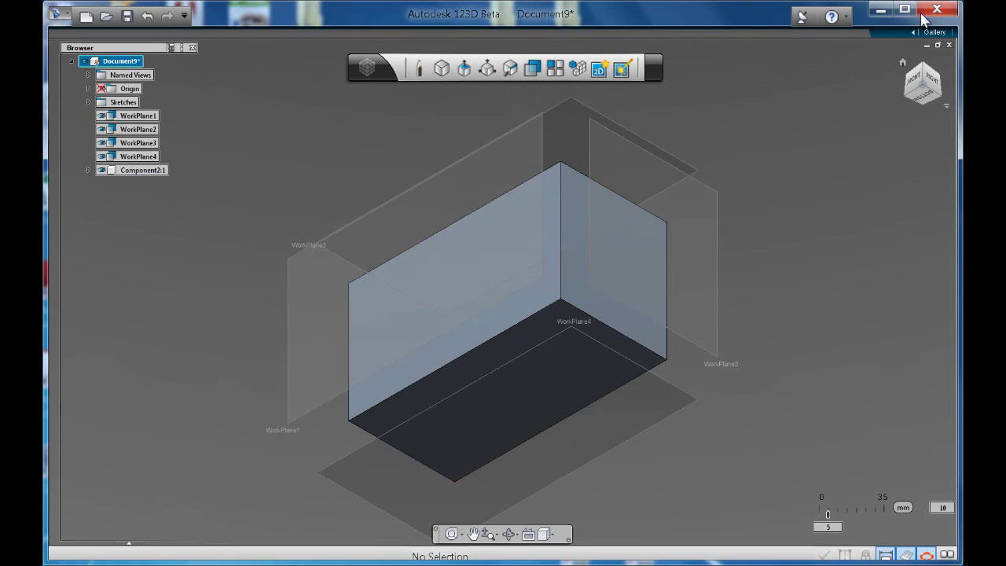
pyautogui.click(934, 74)
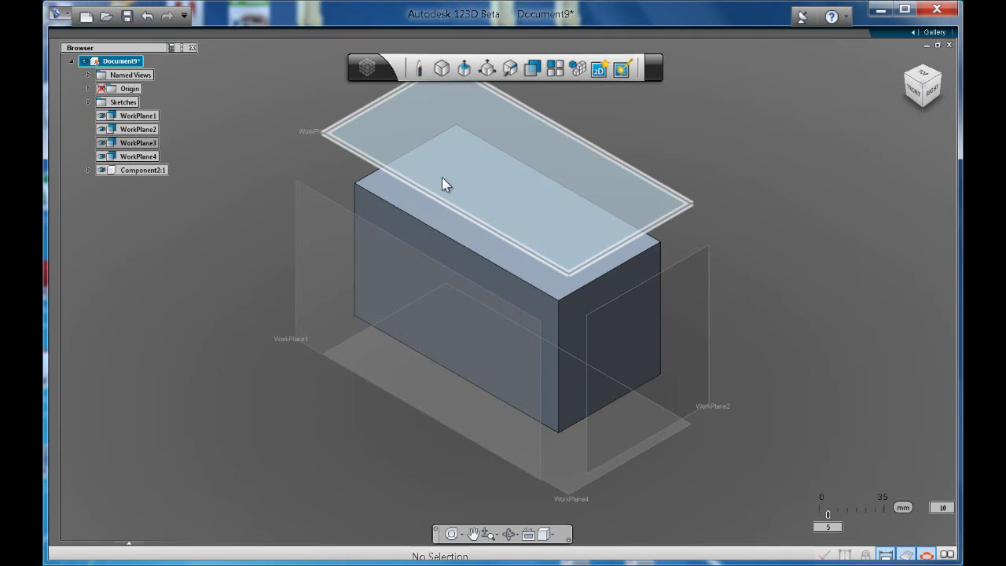
# Step: Start a new sketch on WorkPlane1 and view it face-on from the front
pyautogui.rightClick(419, 72)
pyautogui.click(489, 67)
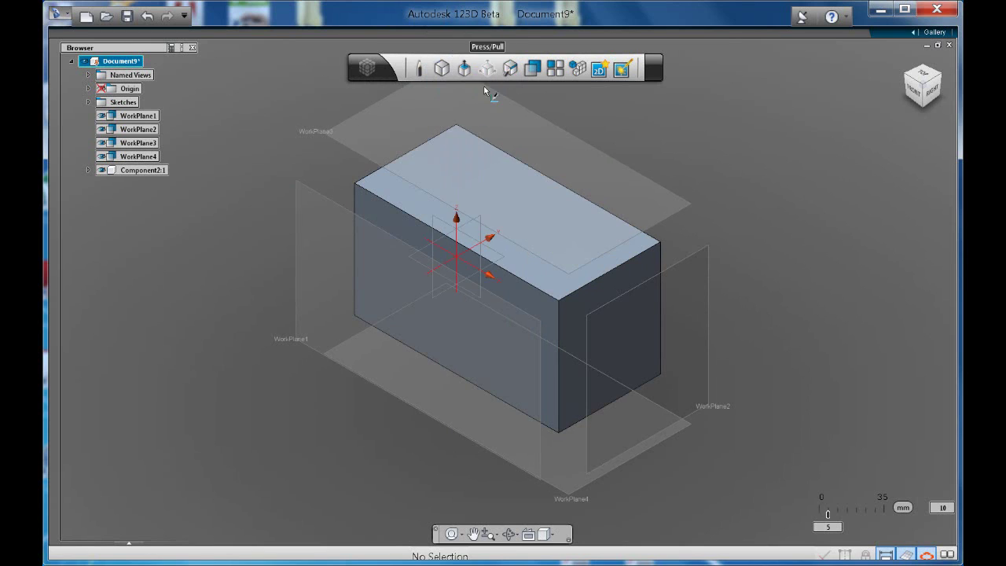
pyautogui.click(312, 232)
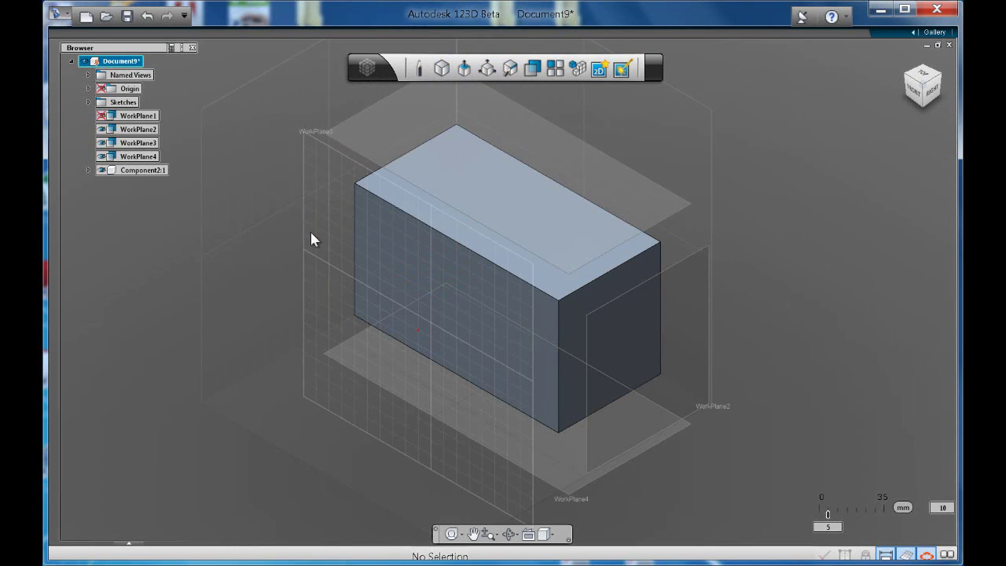
pyautogui.click(913, 89)
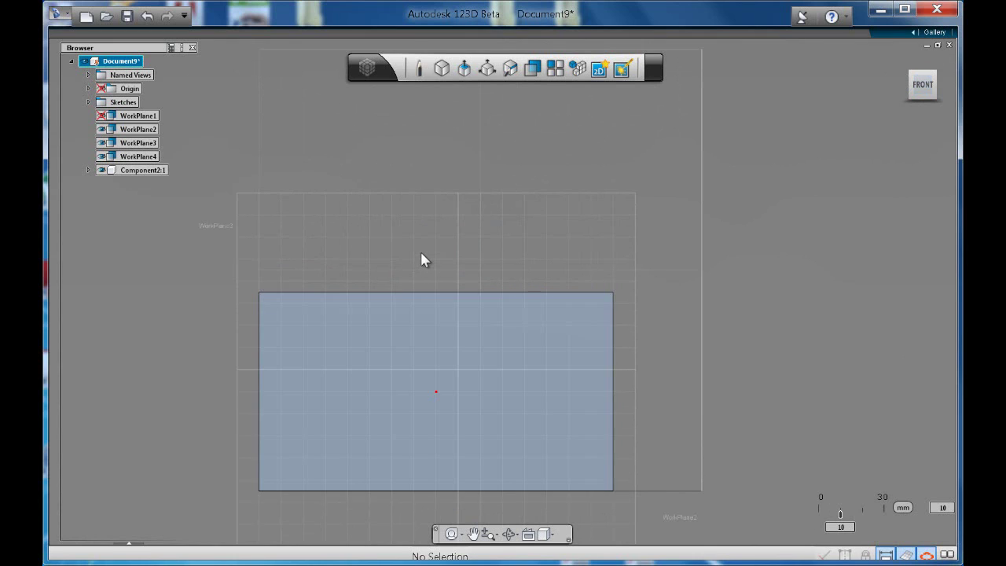
# Step: Start a spline at the lower left, tracing up the left side and along the top
pyautogui.click(418, 67)
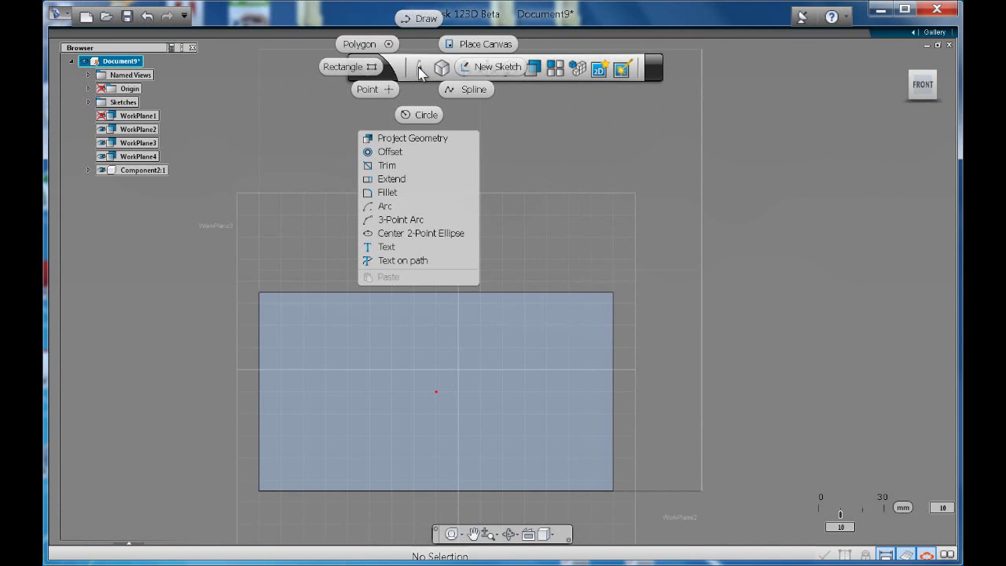
pyautogui.click(461, 91)
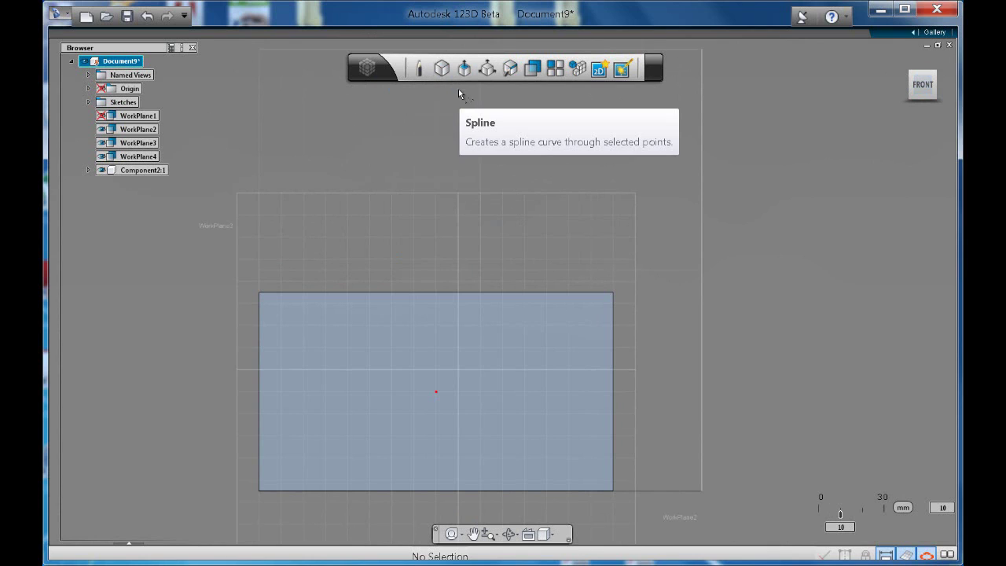
pyautogui.click(290, 462)
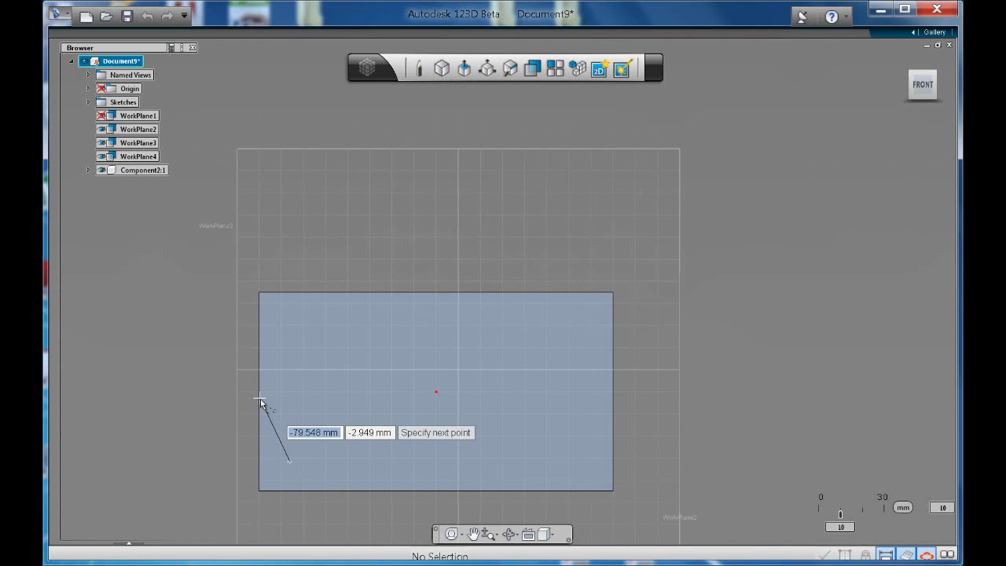
pyautogui.click(260, 399)
pyautogui.click(302, 320)
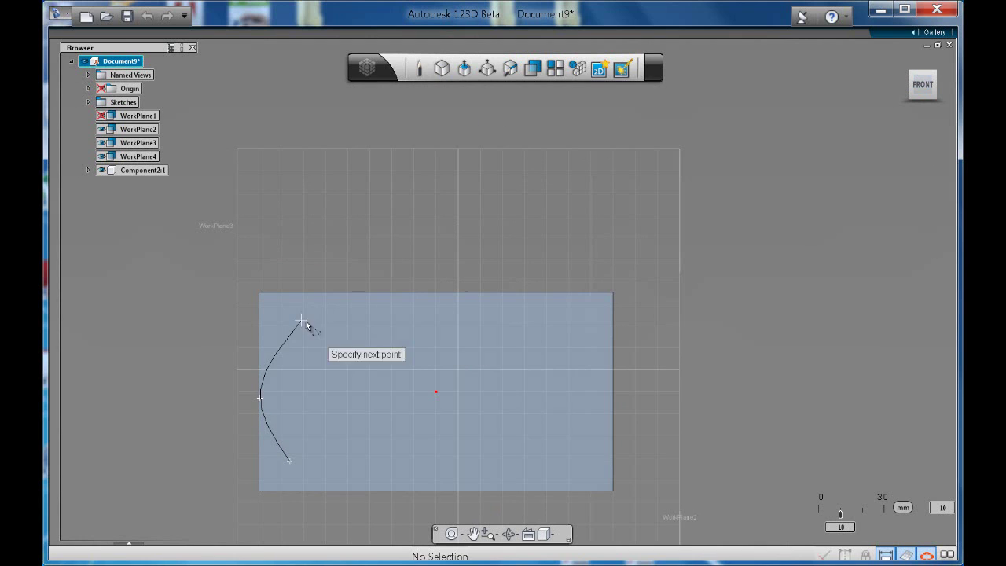
pyautogui.click(403, 302)
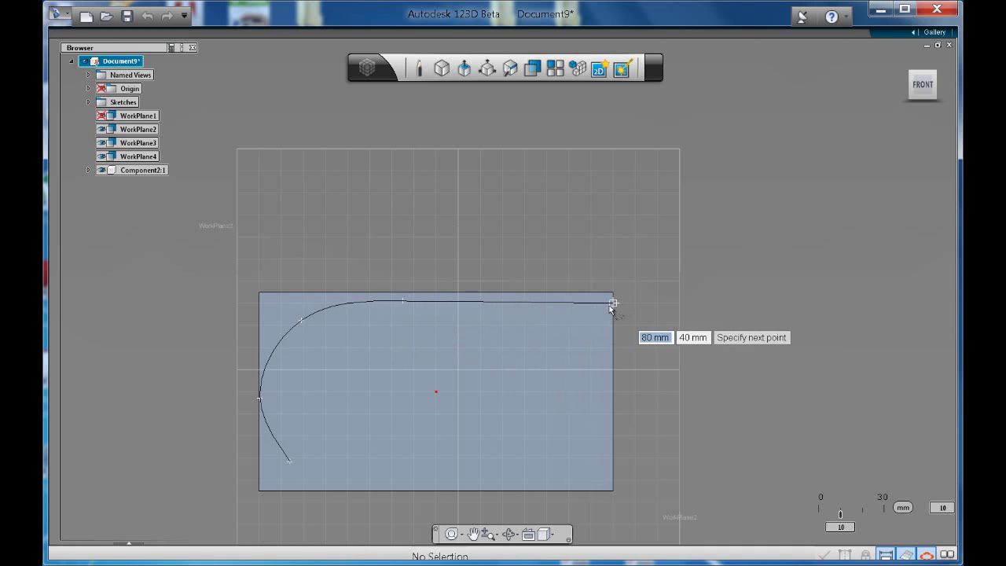
pyautogui.click(592, 305)
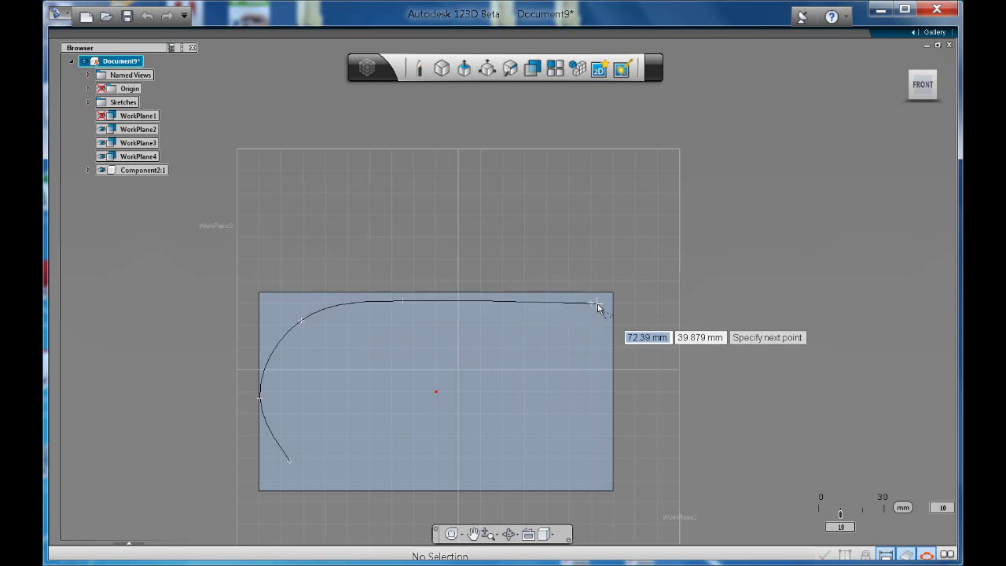
# Step: Continue the spline down the right end and back along the bottom edge
pyautogui.click(610, 345)
pyautogui.click(579, 357)
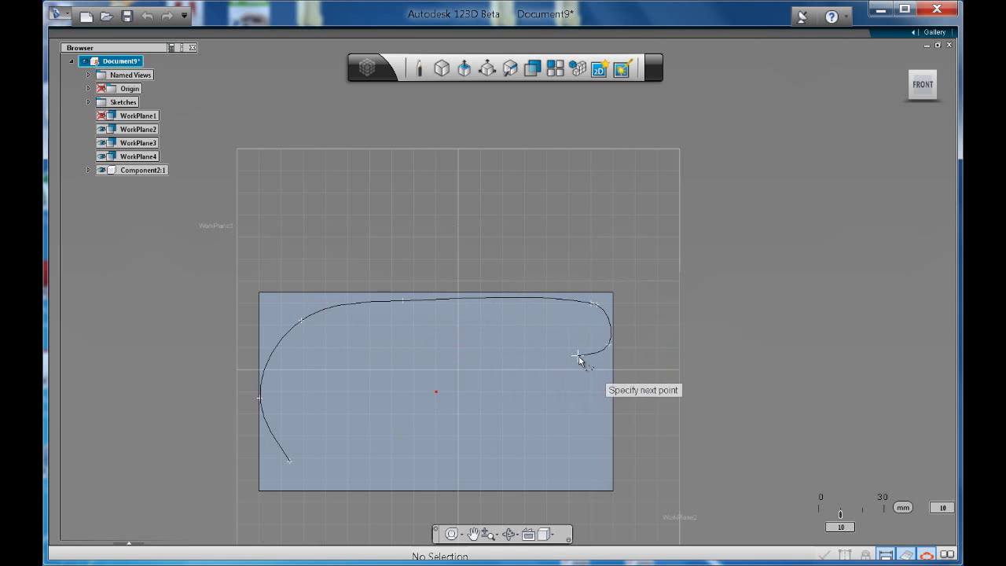
pyautogui.click(478, 381)
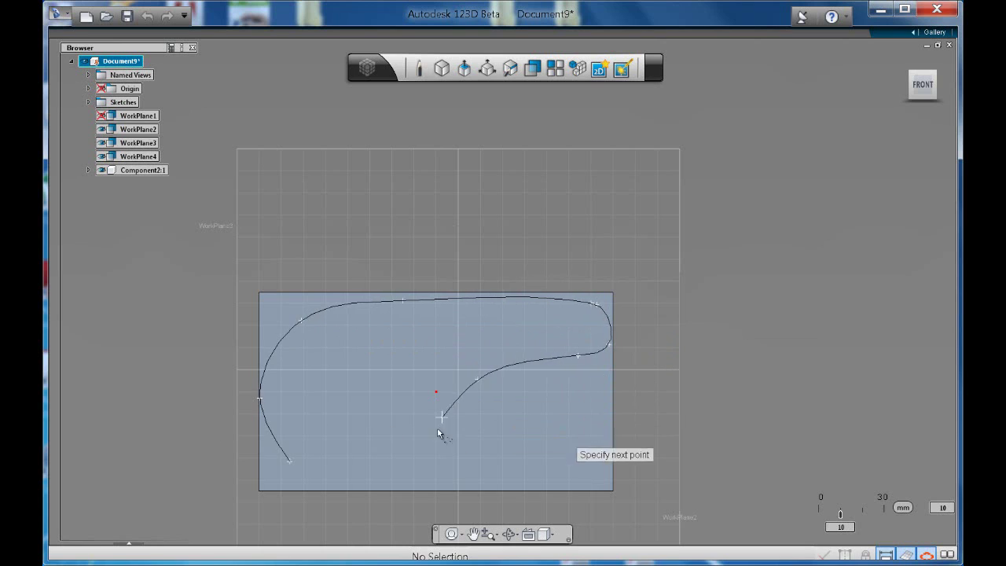
pyautogui.click(423, 478)
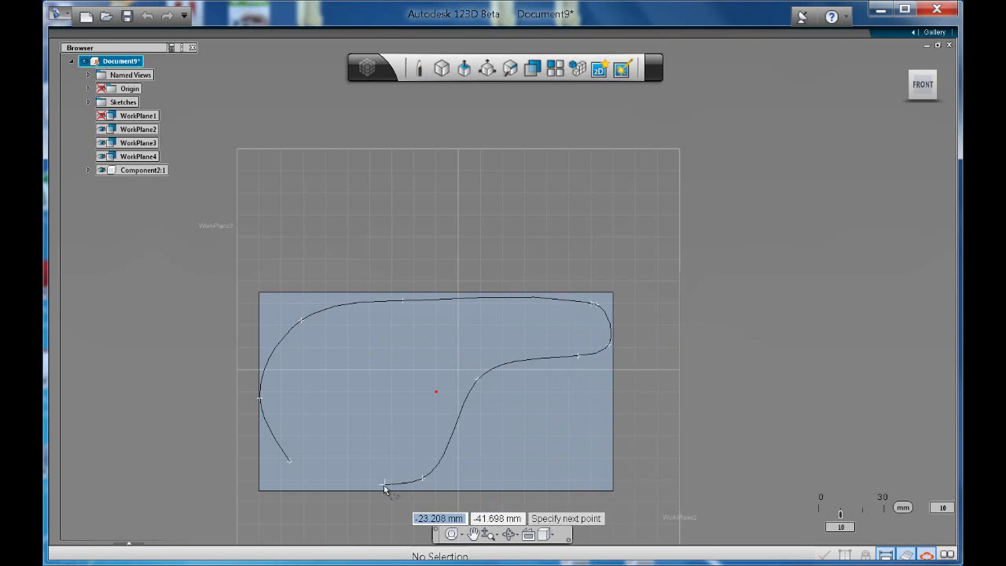
pyautogui.click(407, 480)
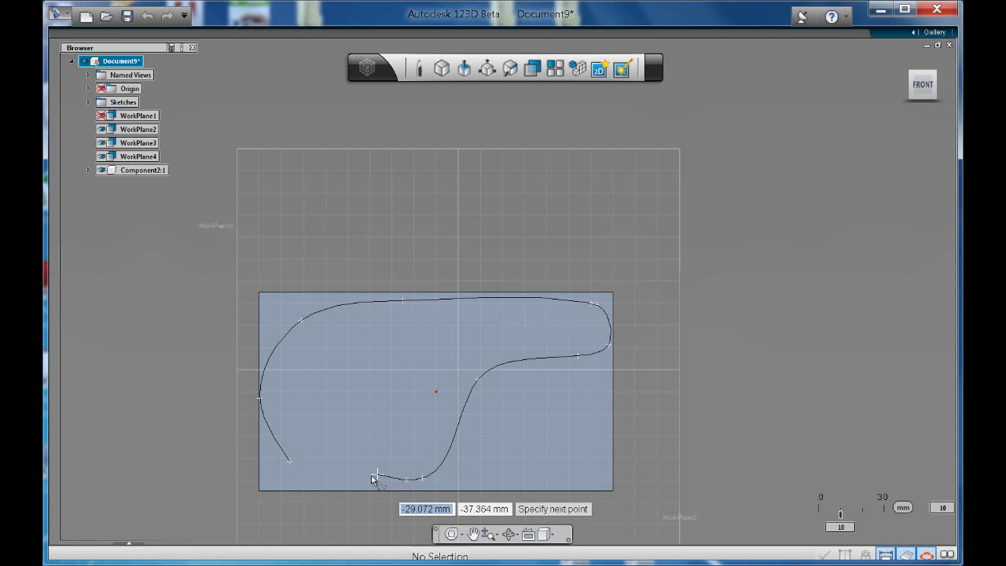
pyautogui.click(368, 475)
pyautogui.click(317, 484)
# Step: Close the front spline, then start a new sketch on the top workplane viewed from above
pyautogui.click(290, 464)
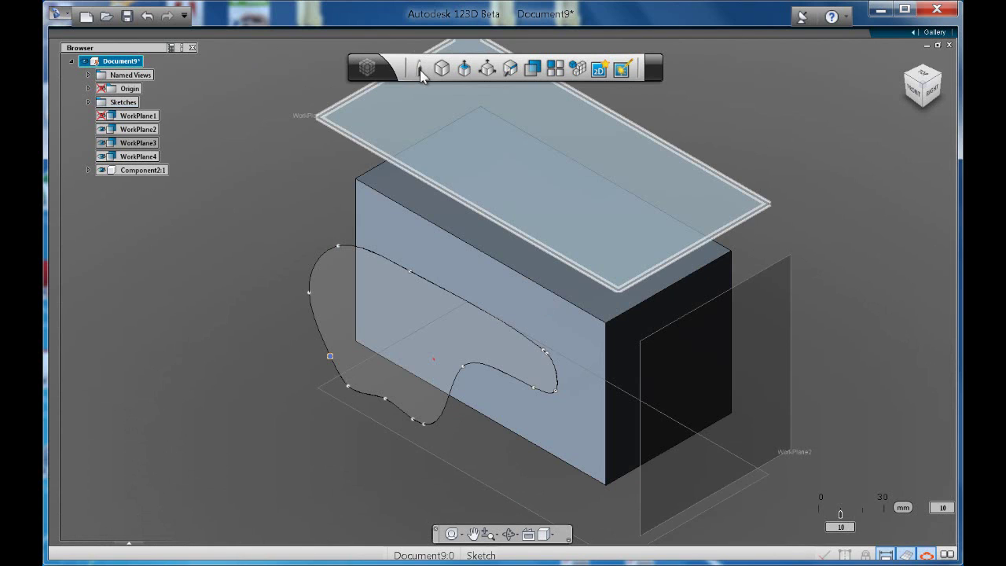
pyautogui.rightClick(418, 71)
pyautogui.click(480, 69)
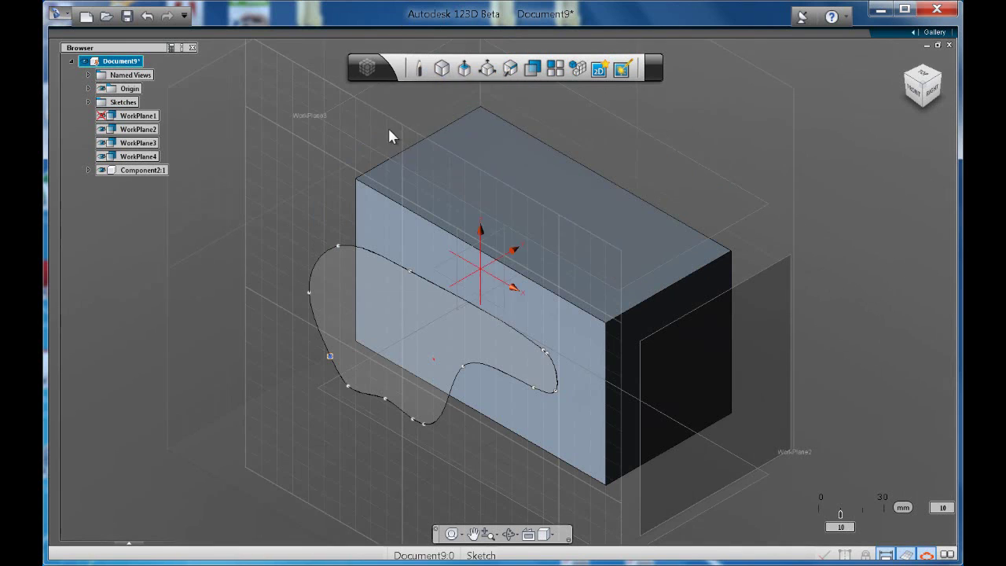
pyautogui.click(368, 115)
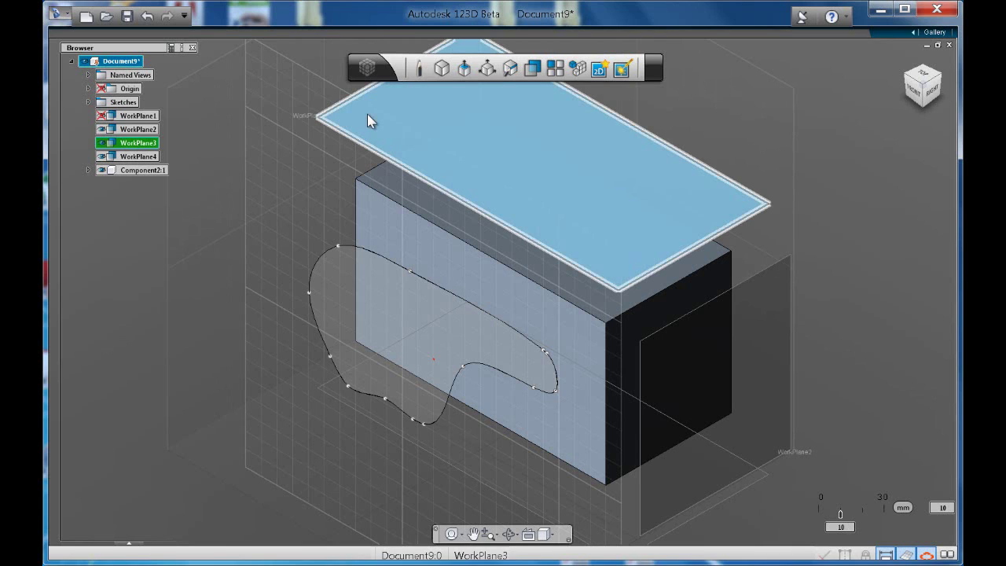
pyautogui.click(336, 116)
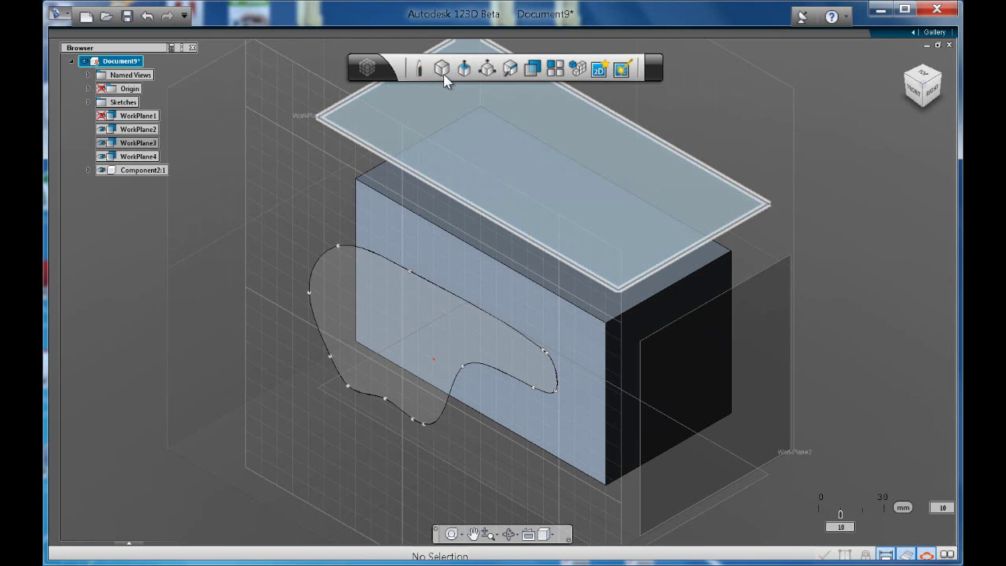
pyautogui.rightClick(418, 73)
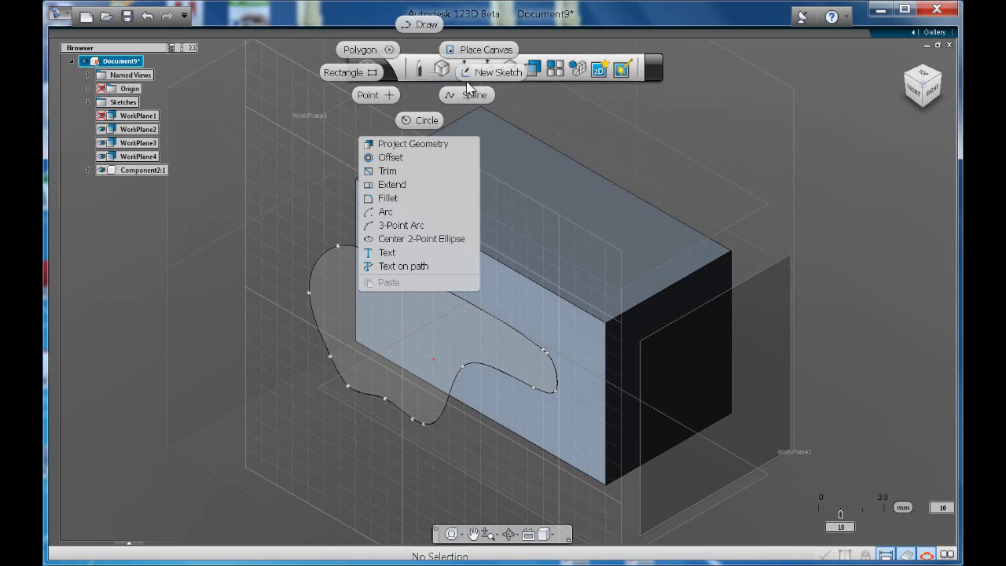
pyautogui.click(476, 72)
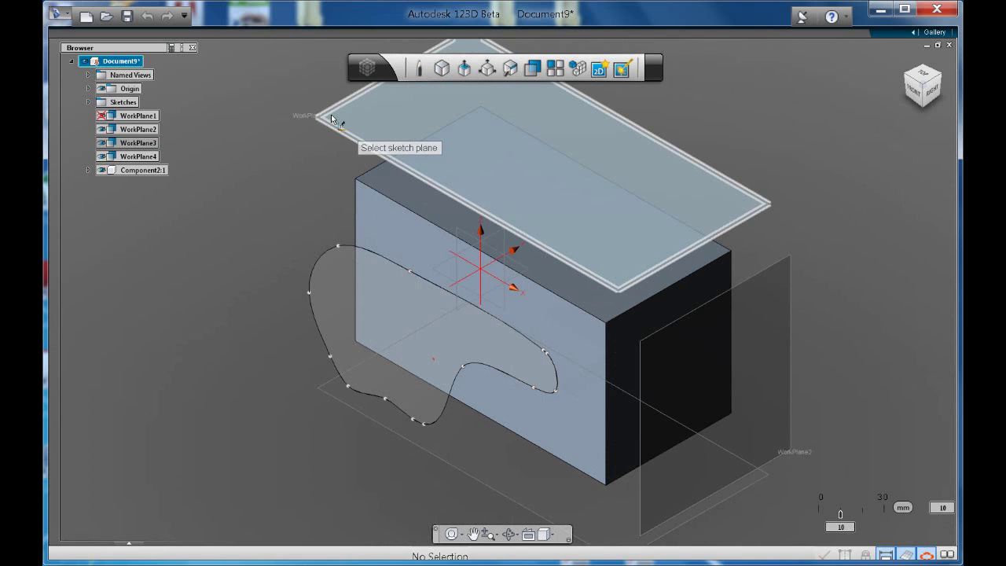
pyautogui.click(331, 118)
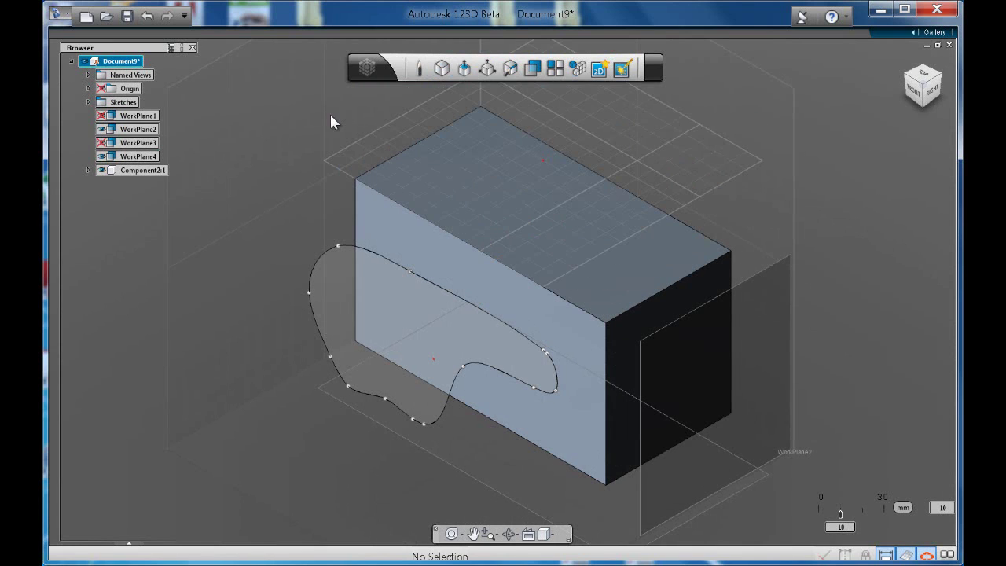
pyautogui.click(922, 78)
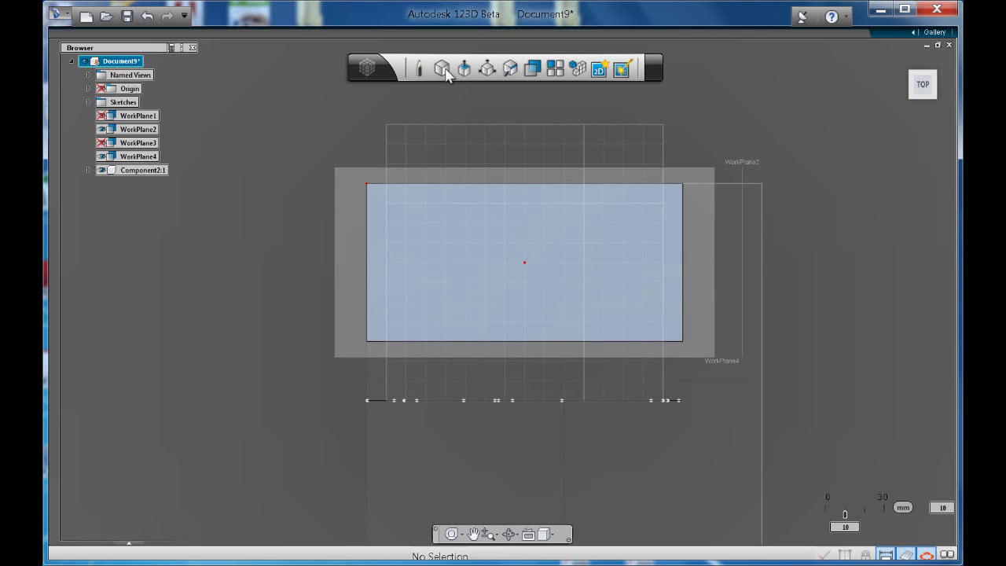
# Step: Place a 36.926 mm radius circle centred near the left end of the sketch
pyautogui.click(446, 73)
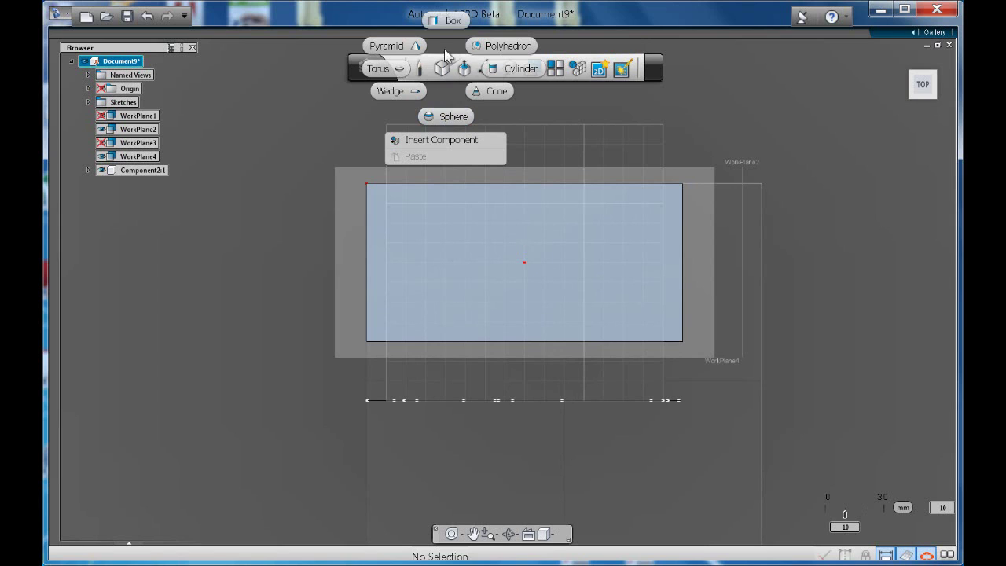
pyautogui.click(430, 69)
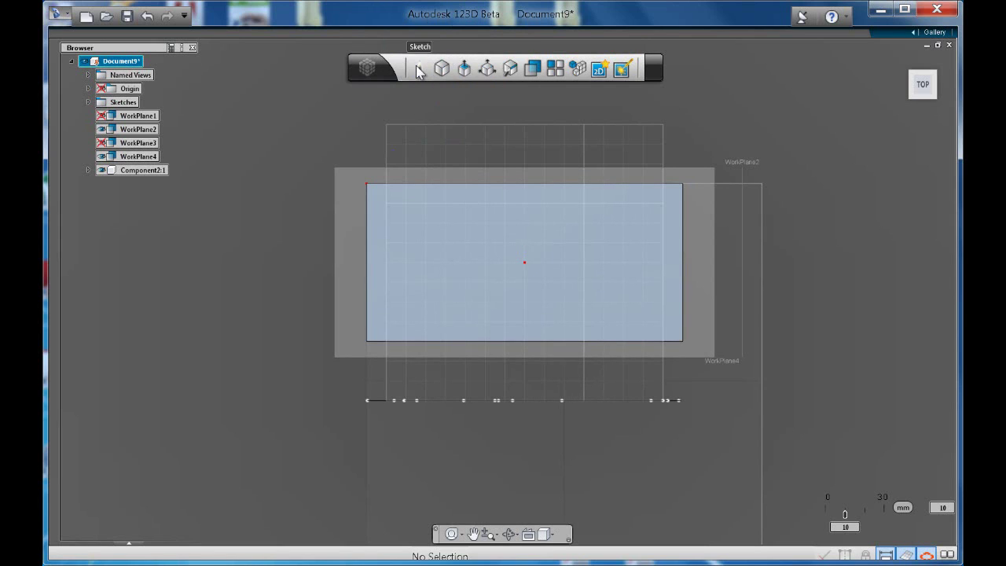
pyautogui.click(419, 71)
pyautogui.click(416, 115)
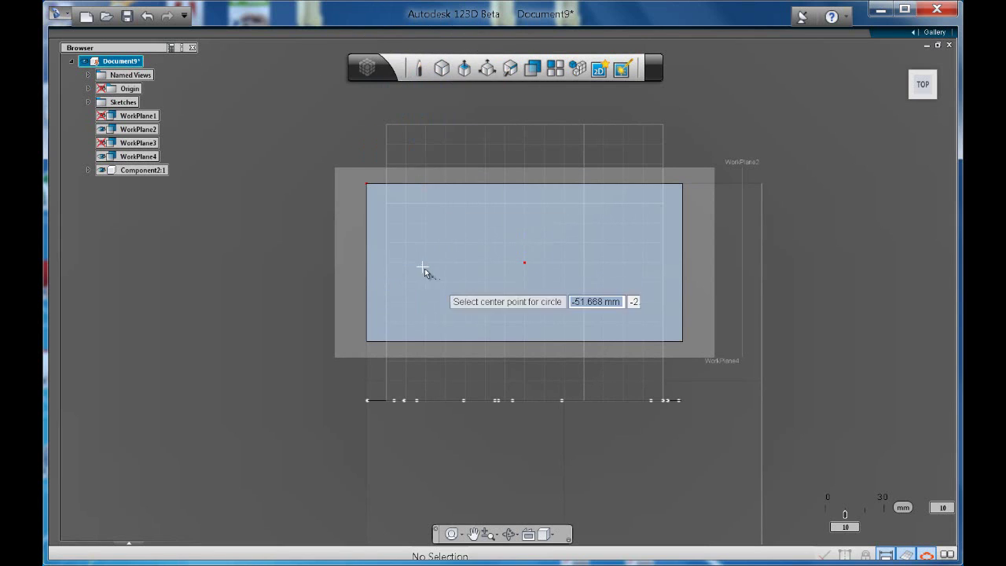
pyautogui.click(445, 262)
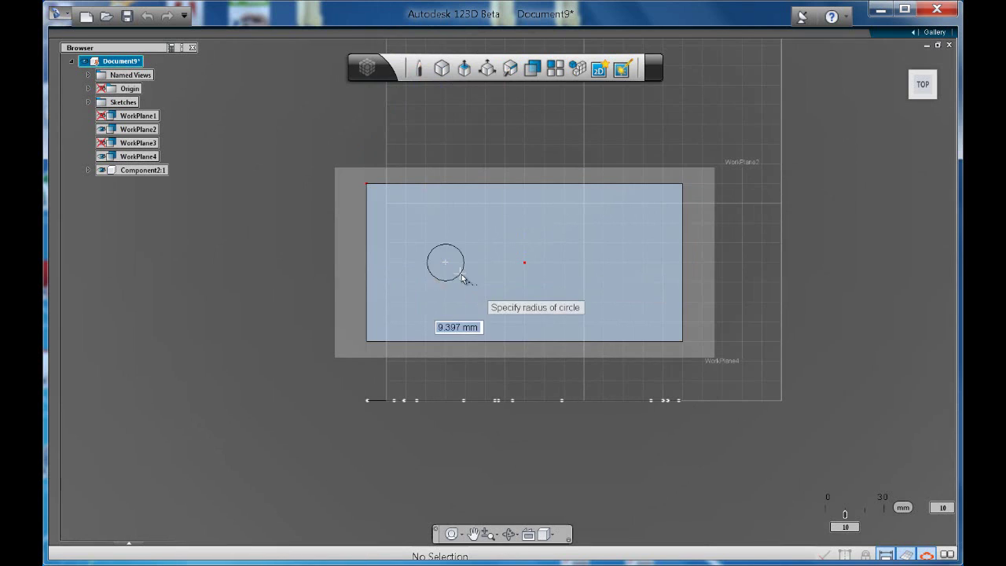
pyautogui.click(503, 313)
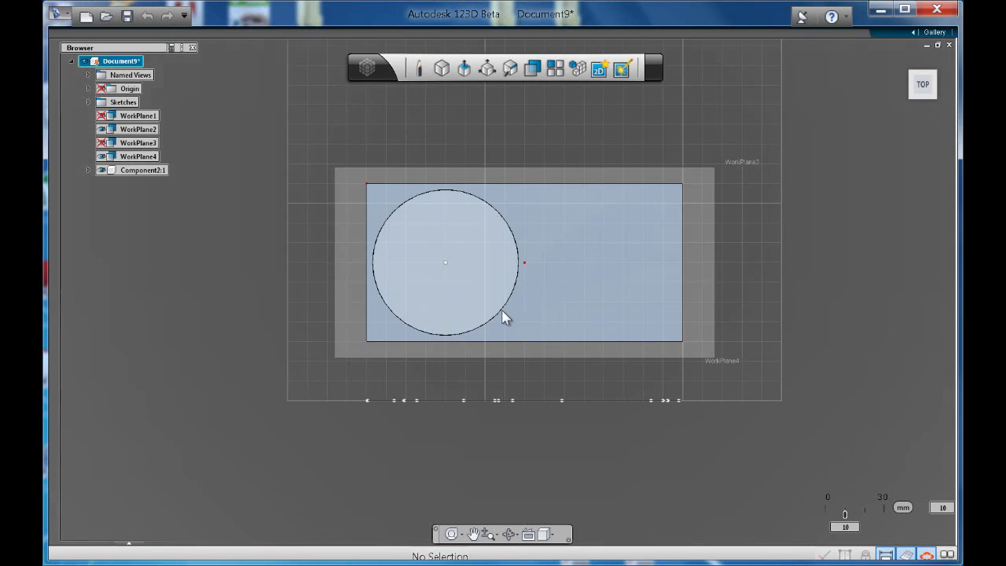
# Step: Swing the view to show front and top, zoom in, and start drawing lines
pyautogui.click(910, 76)
pyautogui.scroll(3, 516, 136)
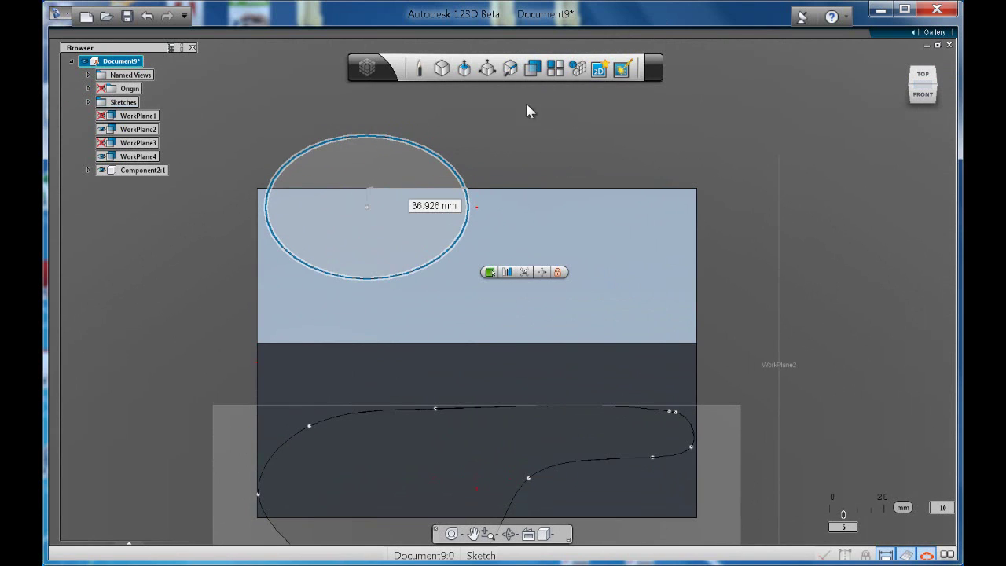
pyautogui.rightClick(420, 63)
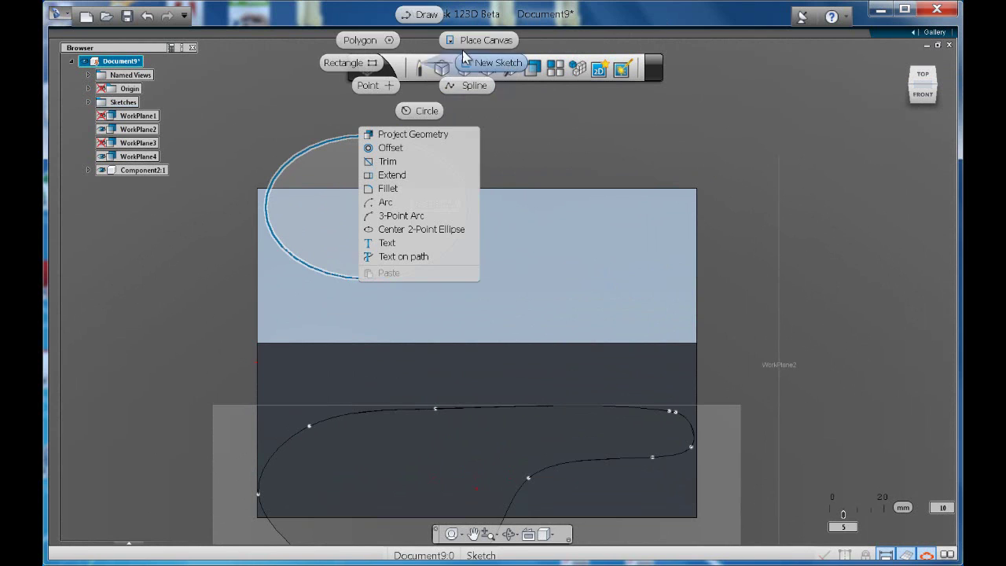
pyautogui.click(417, 14)
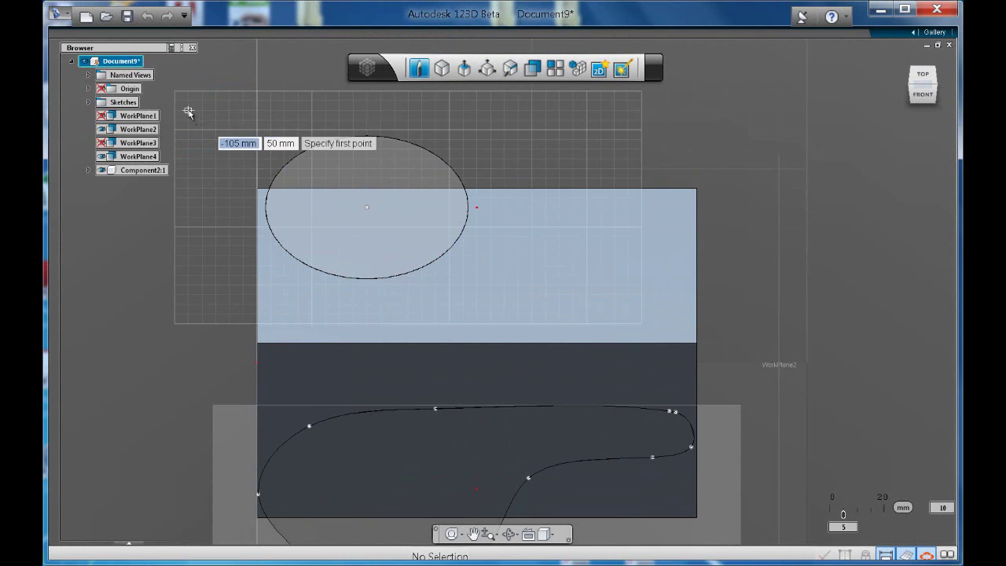
# Step: Draw tapered lines from the circle's top to a short vertical right end and back to its bottom
pyautogui.click(928, 87)
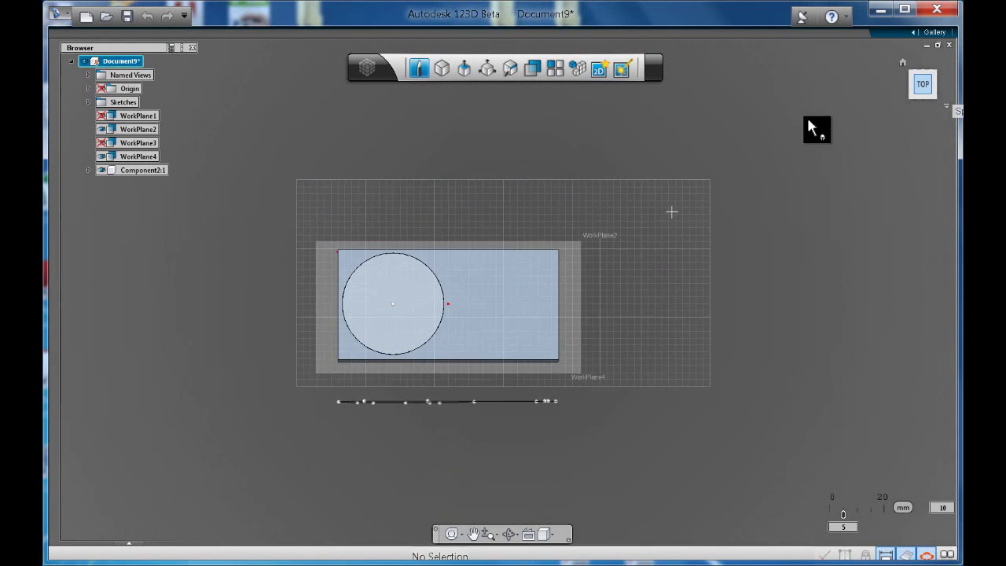
pyautogui.press('Escape')
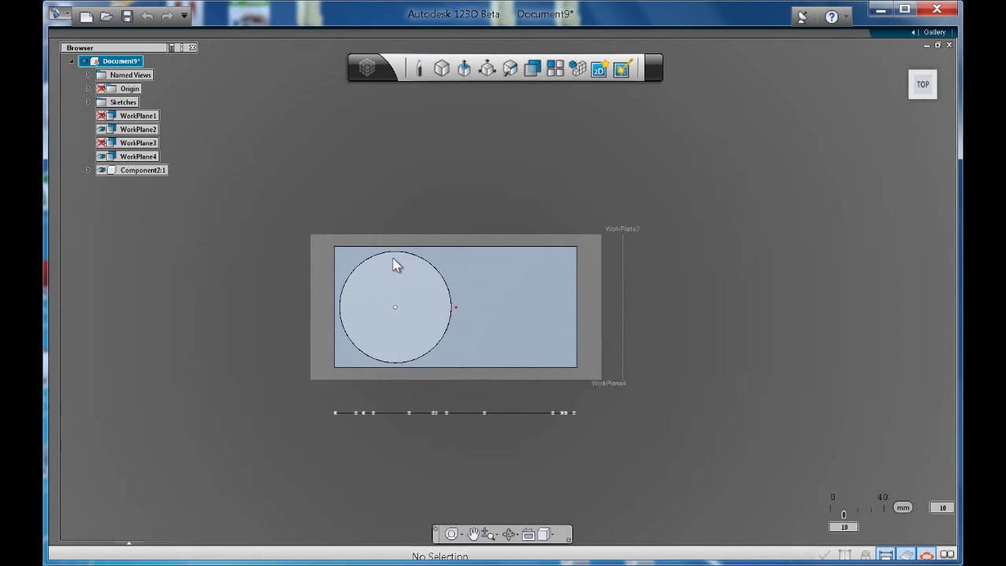
pyautogui.scroll(3, 395, 262)
pyautogui.rightClick(422, 66)
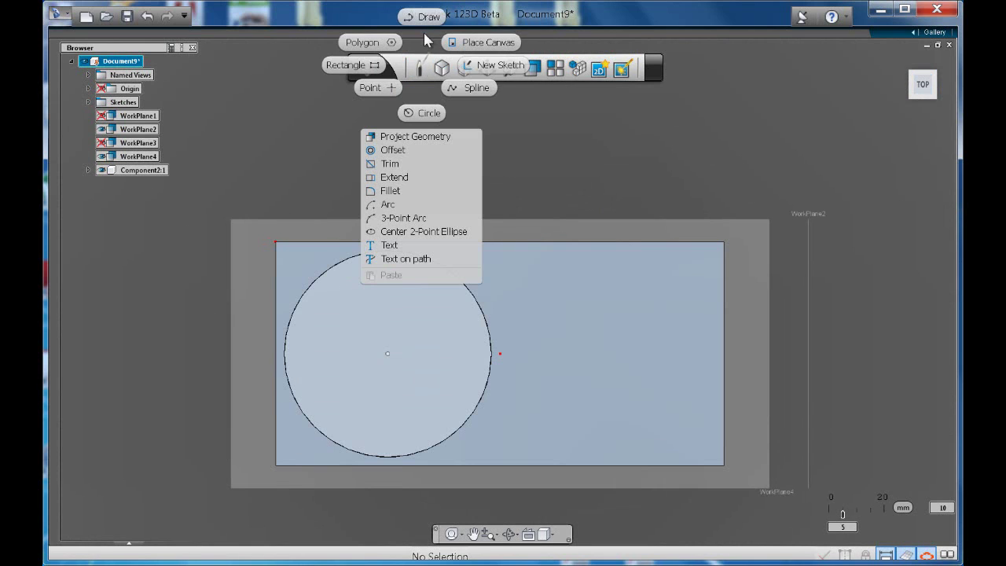
pyautogui.click(422, 17)
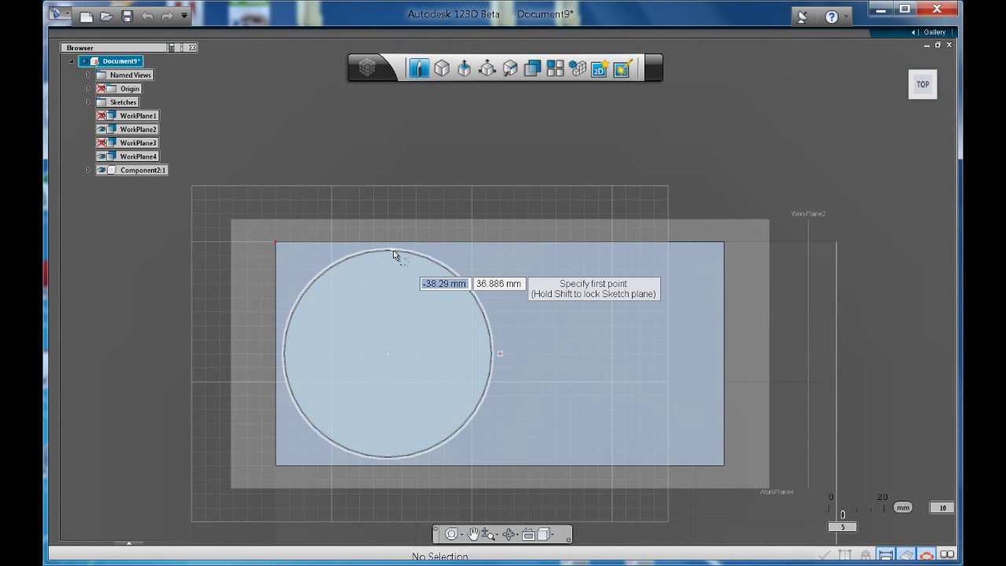
pyautogui.click(393, 250)
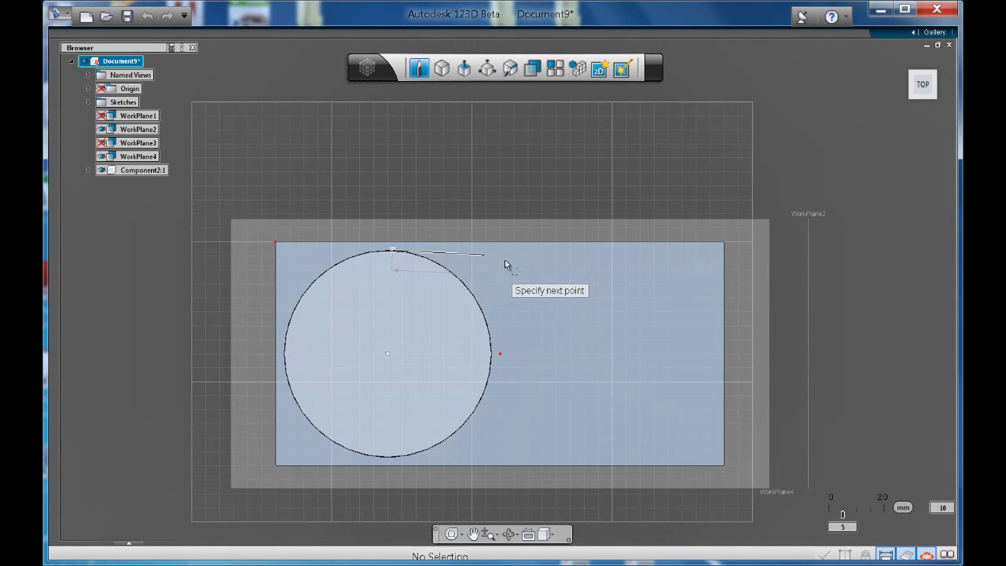
pyautogui.click(711, 304)
pyautogui.click(711, 410)
pyautogui.click(400, 459)
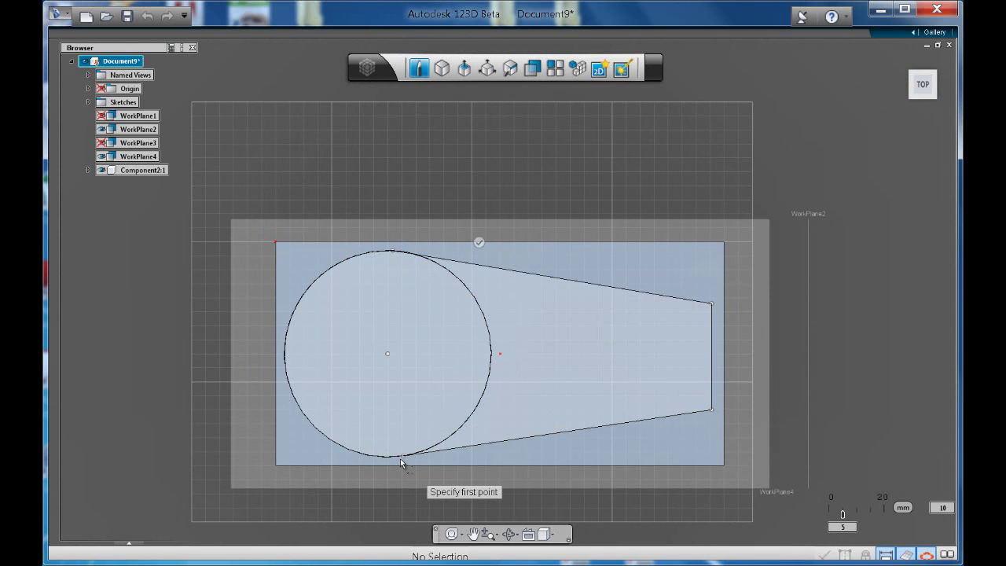
# Step: Fillet the corner between the upper slanted line and the vertical line at 22.768 mm
pyautogui.rightClick(858, 262)
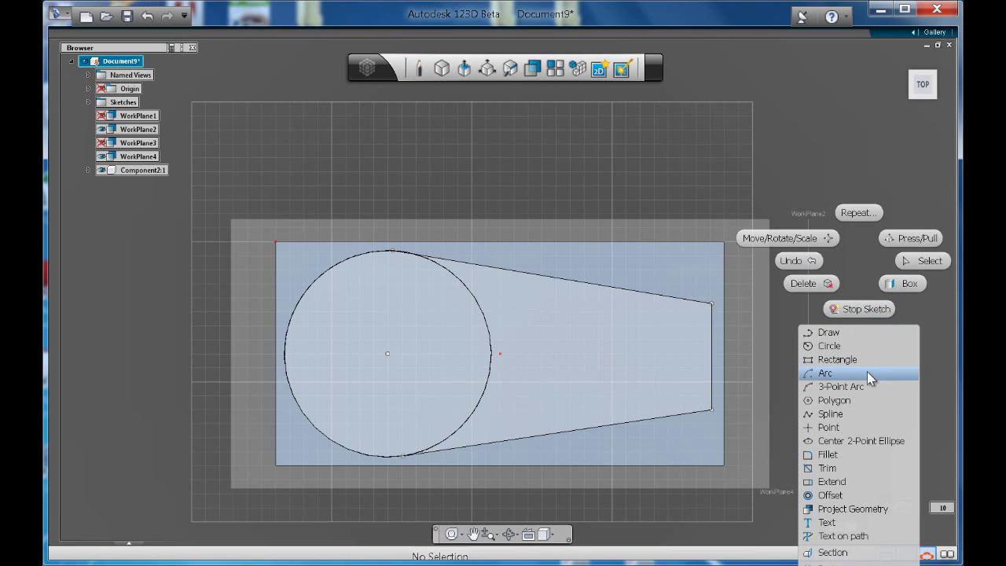
pyautogui.click(835, 455)
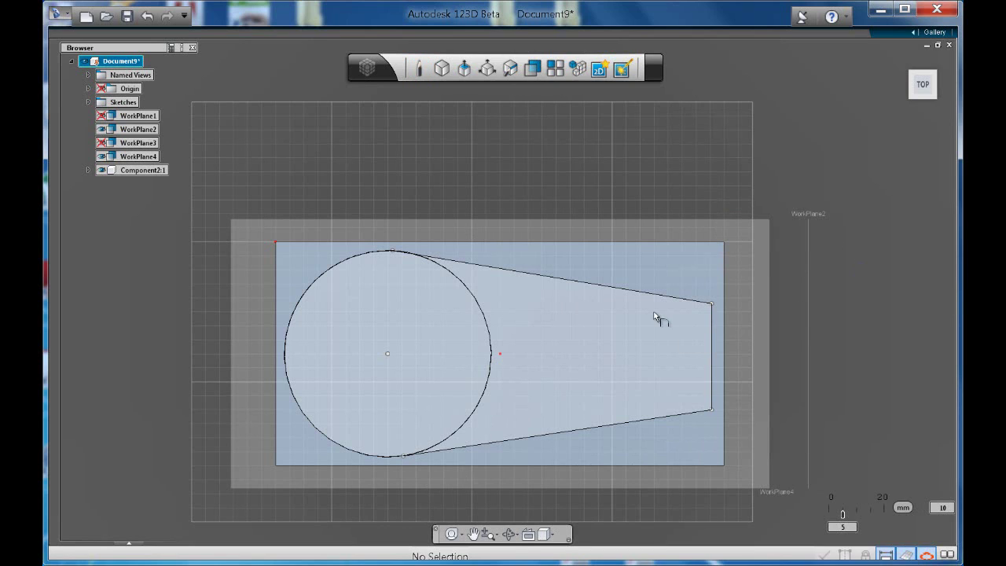
pyautogui.click(706, 303)
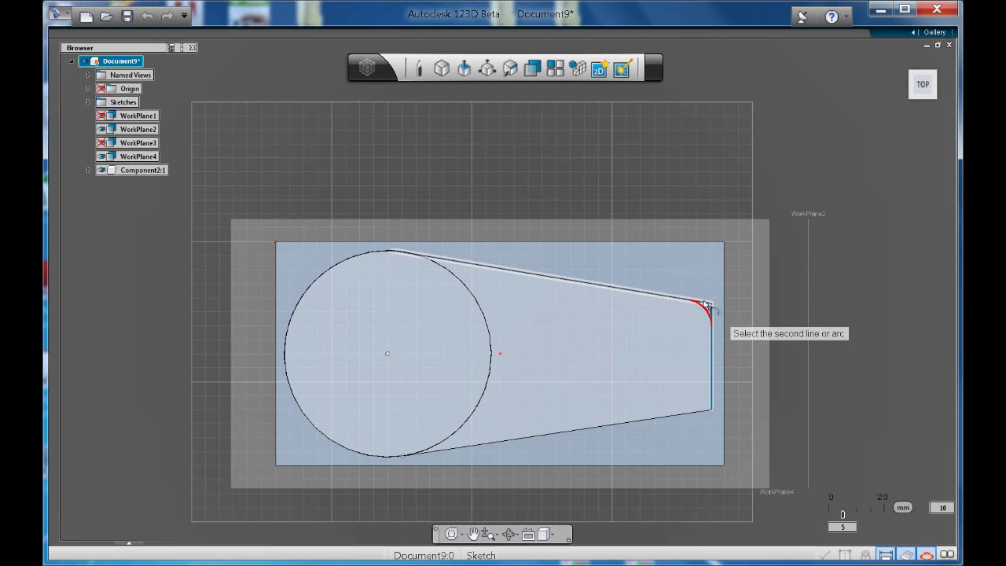
pyautogui.click(709, 308)
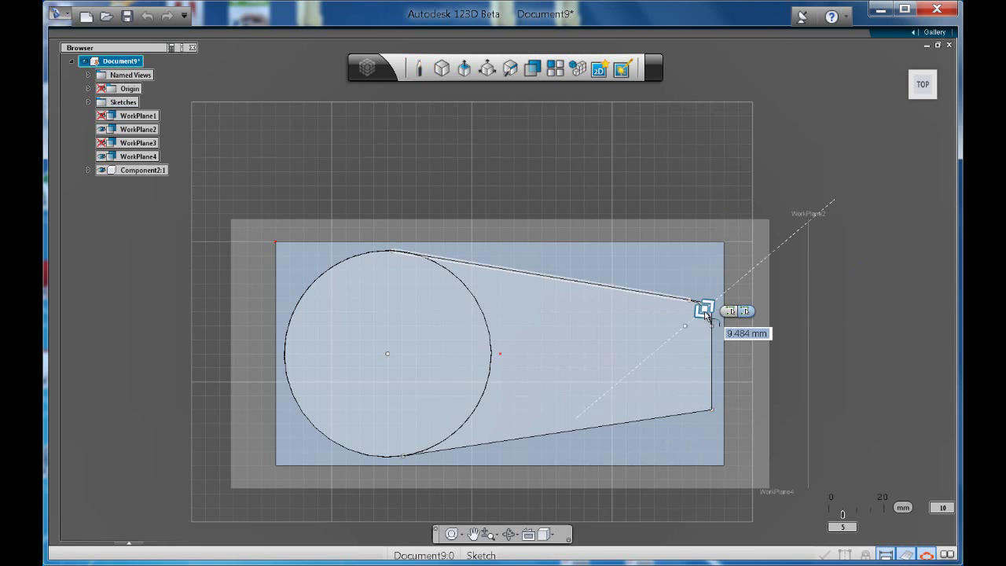
pyautogui.moveTo(707, 314); pyautogui.dragTo(697, 324)
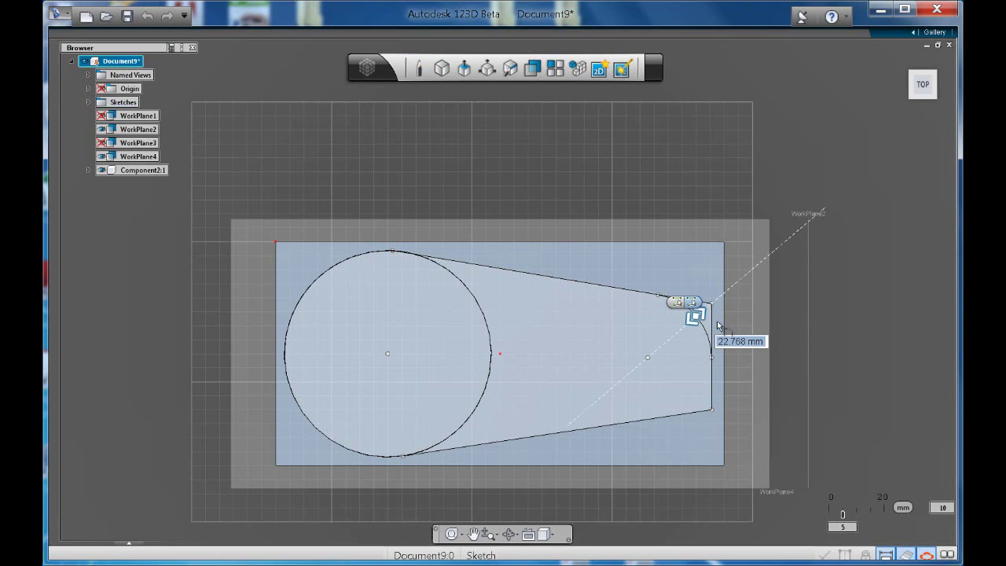
pyautogui.press('Return')
# Step: Try starting a new sketch twice, cancel both, and reopen the sketch command menu
pyautogui.rightClick(875, 344)
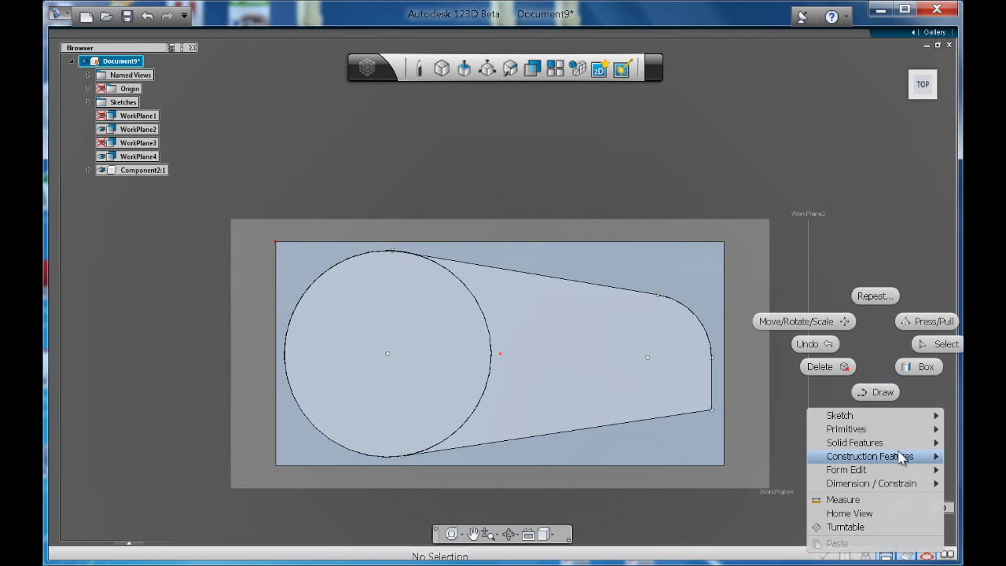
pyautogui.click(877, 417)
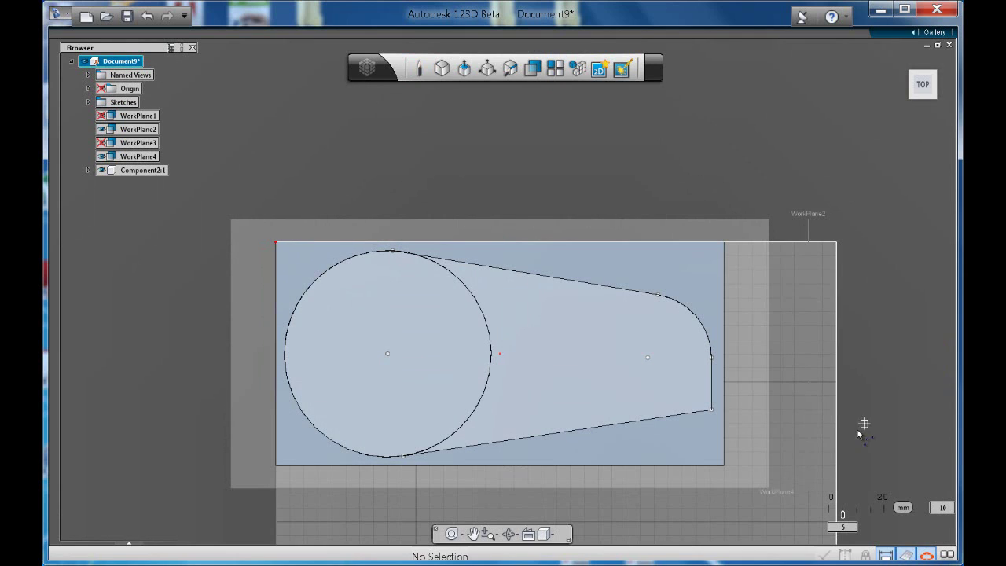
pyautogui.press('Escape')
pyautogui.rightClick(874, 320)
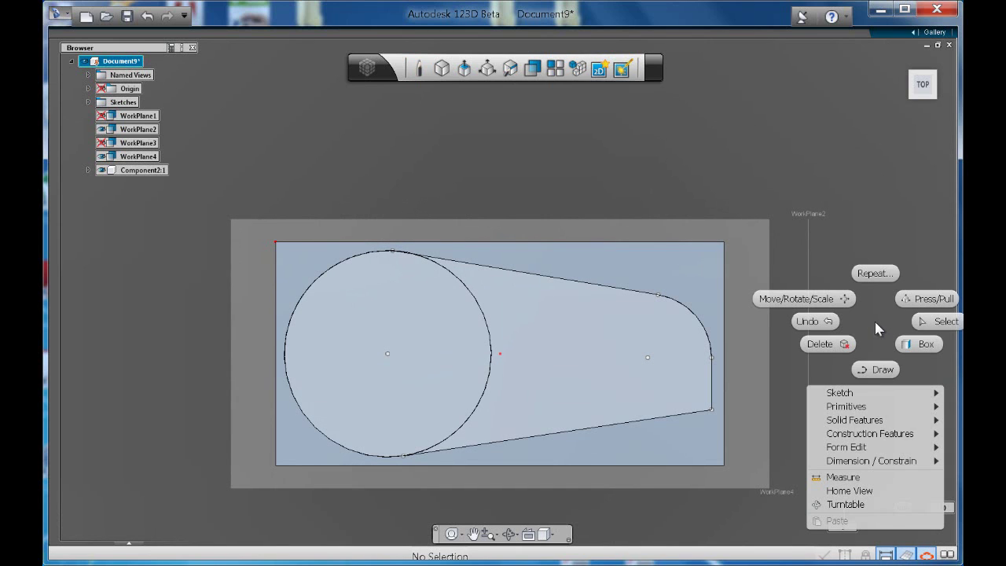
pyautogui.click(857, 395)
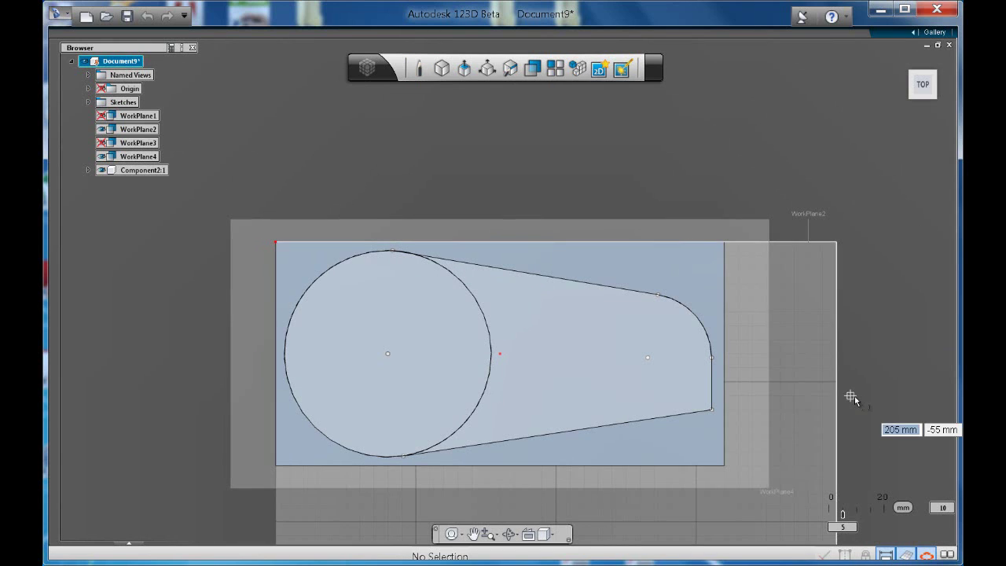
pyautogui.press('Escape')
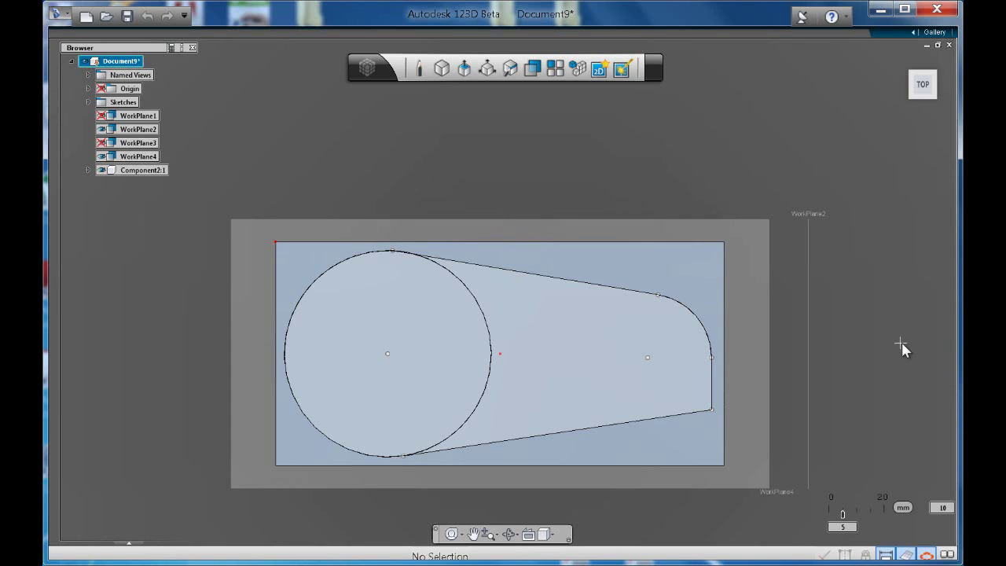
pyautogui.rightClick(871, 333)
# Step: Try rounding another corner at the bottom tapered line, then clear the selection
pyautogui.moveTo(853, 398)
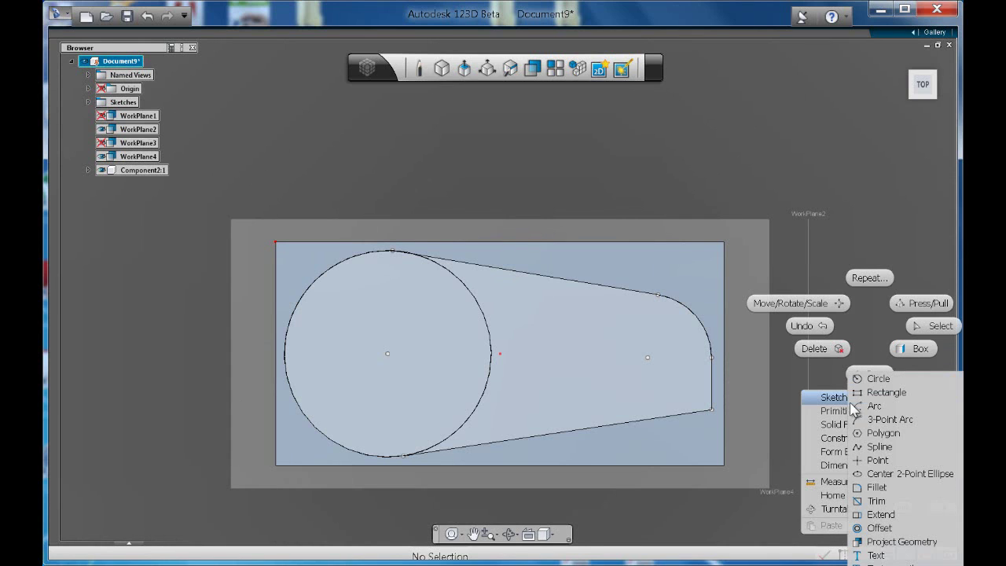
pyautogui.click(875, 488)
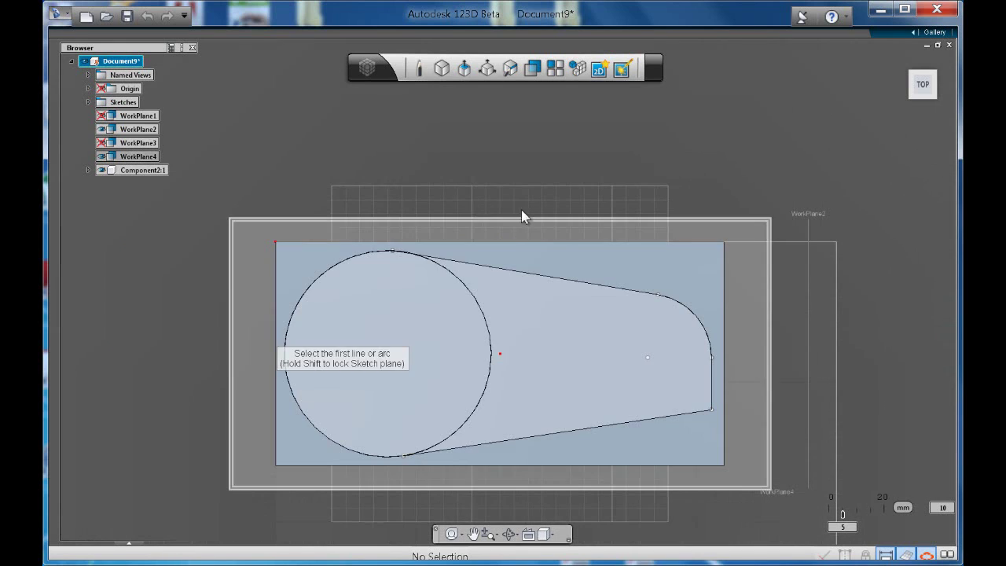
pyautogui.click(708, 406)
pyautogui.click(714, 401)
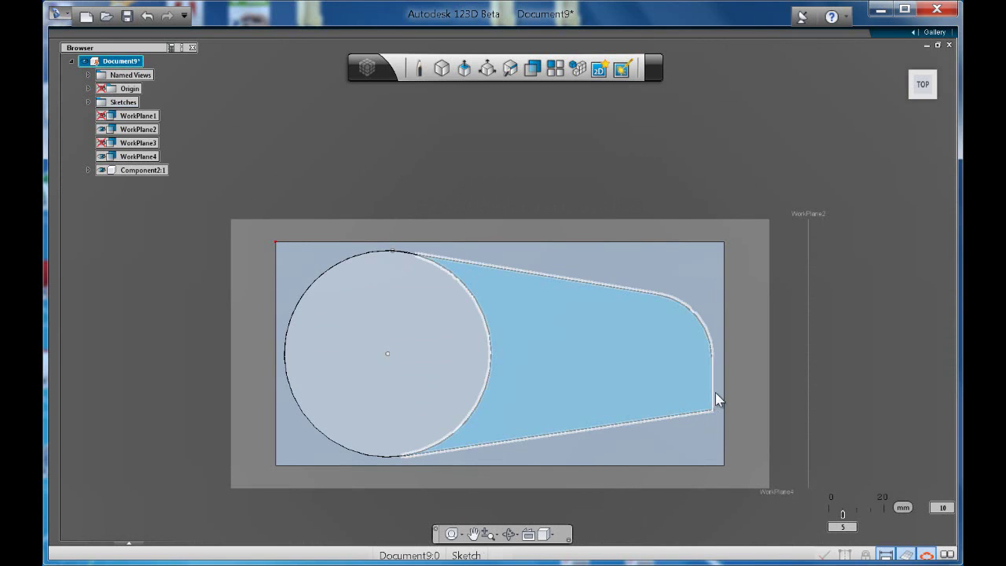
pyautogui.click(862, 342)
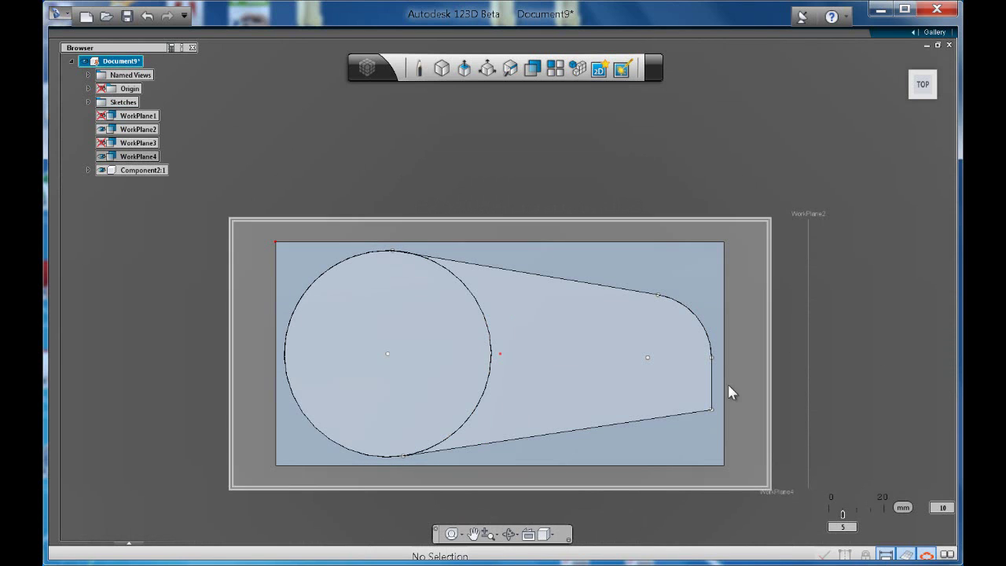
# Step: Start a centre arc and another corner fillet, cancelling both without changes
pyautogui.rightClick(846, 346)
pyautogui.click(860, 417)
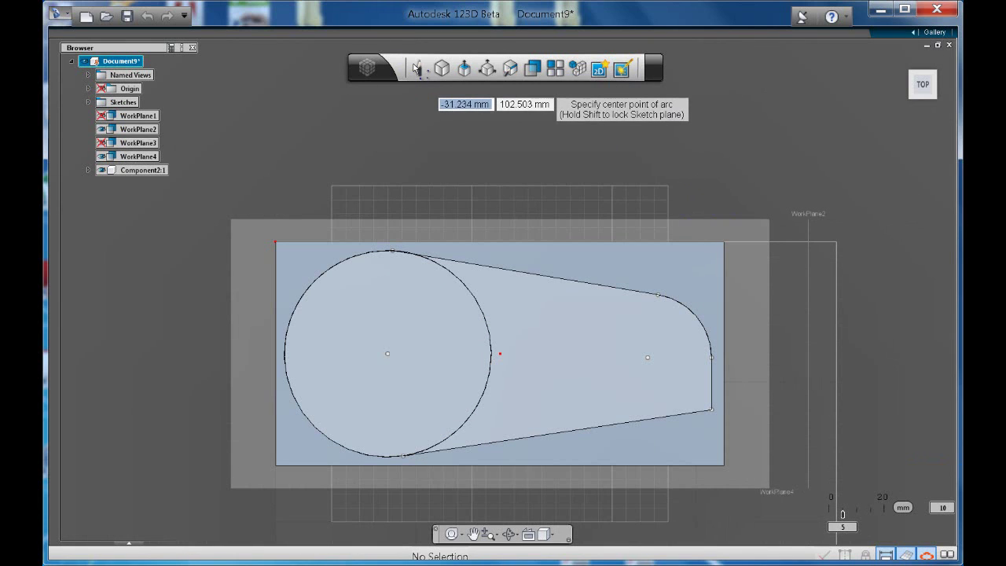
pyautogui.click(417, 69)
pyautogui.moveTo(417, 69)
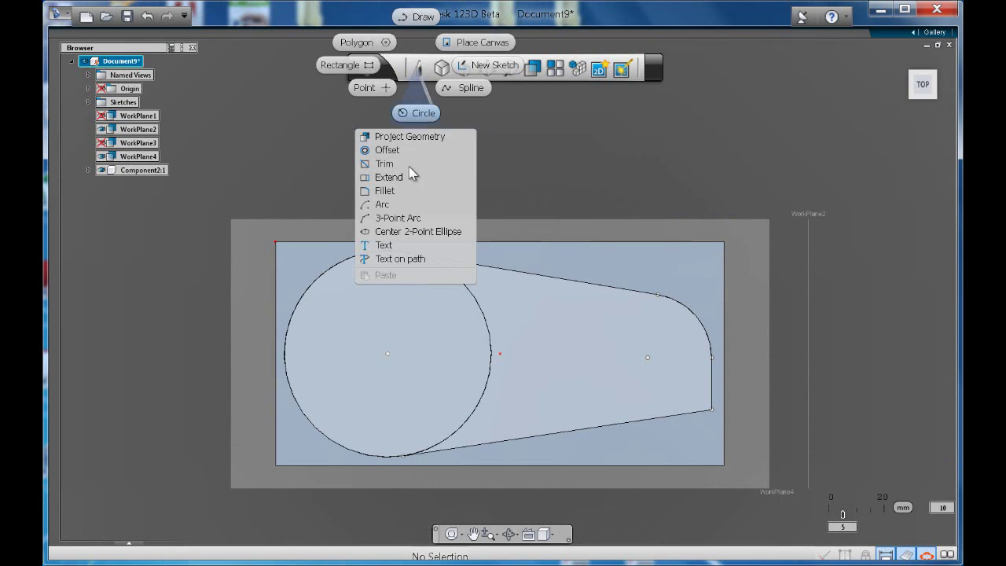
pyautogui.click(390, 194)
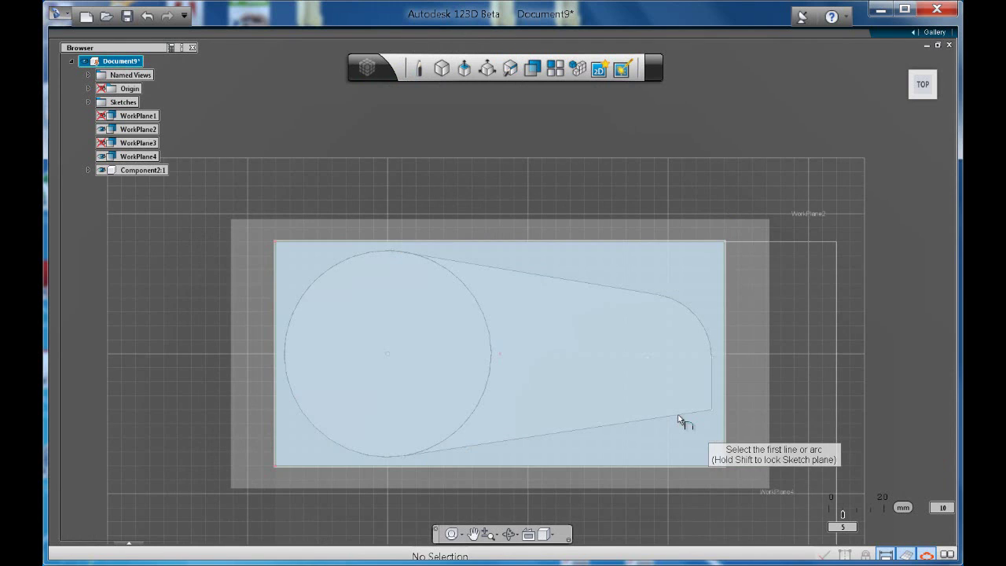
pyautogui.press('Escape')
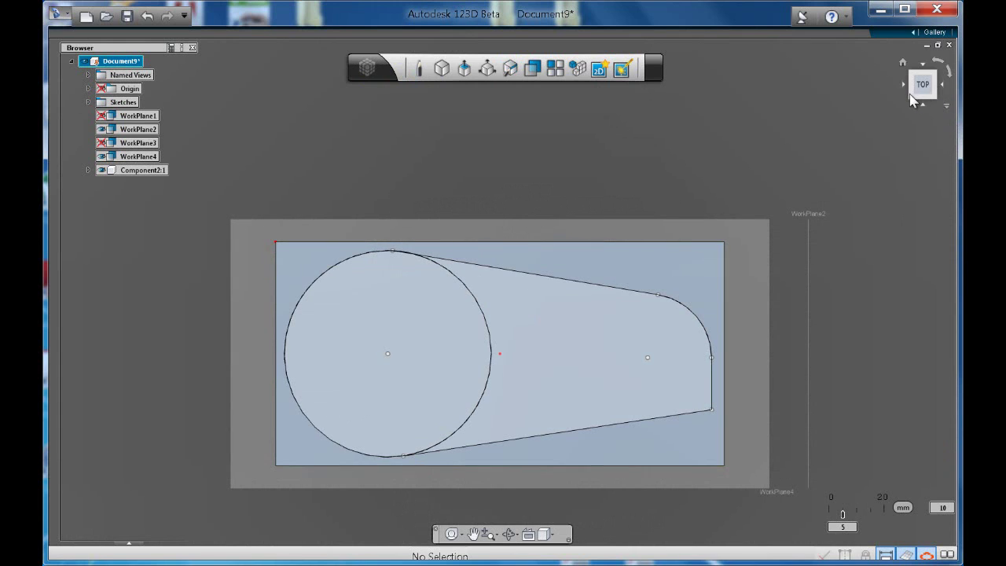
# Step: Tilt to a top-front view and trim the circle's inner arc out of the outline
pyautogui.click(913, 100)
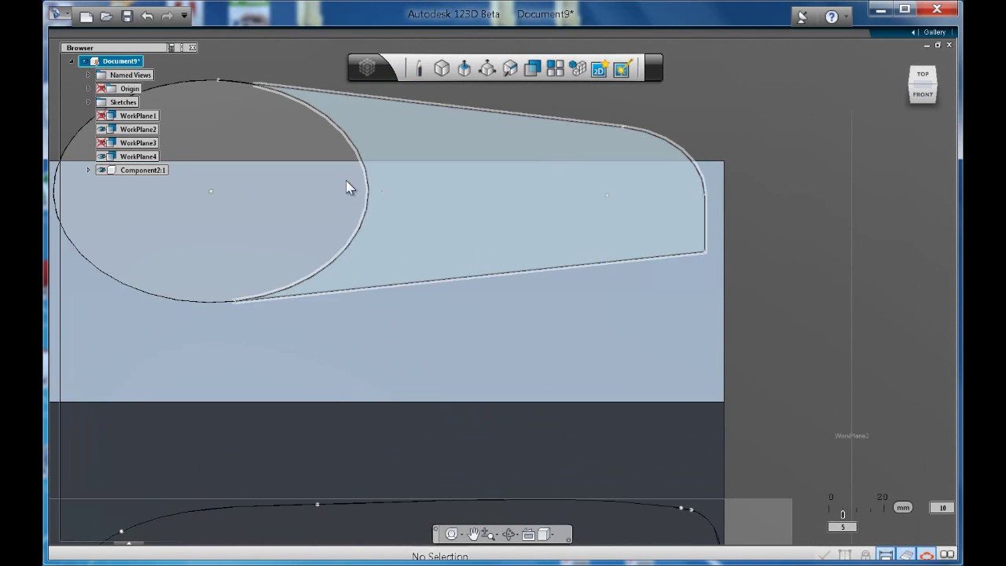
pyautogui.rightClick(680, 118)
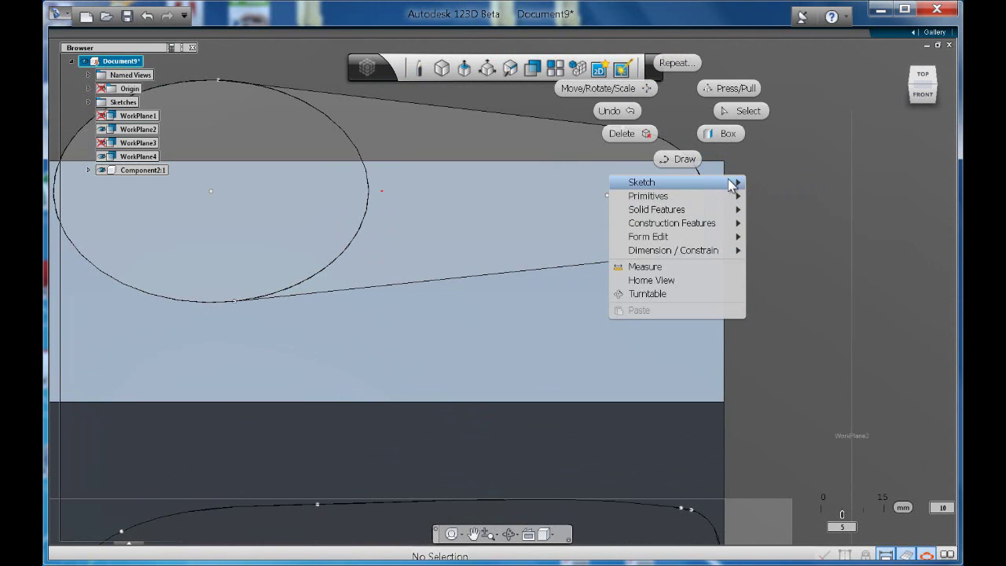
pyautogui.moveTo(732, 187)
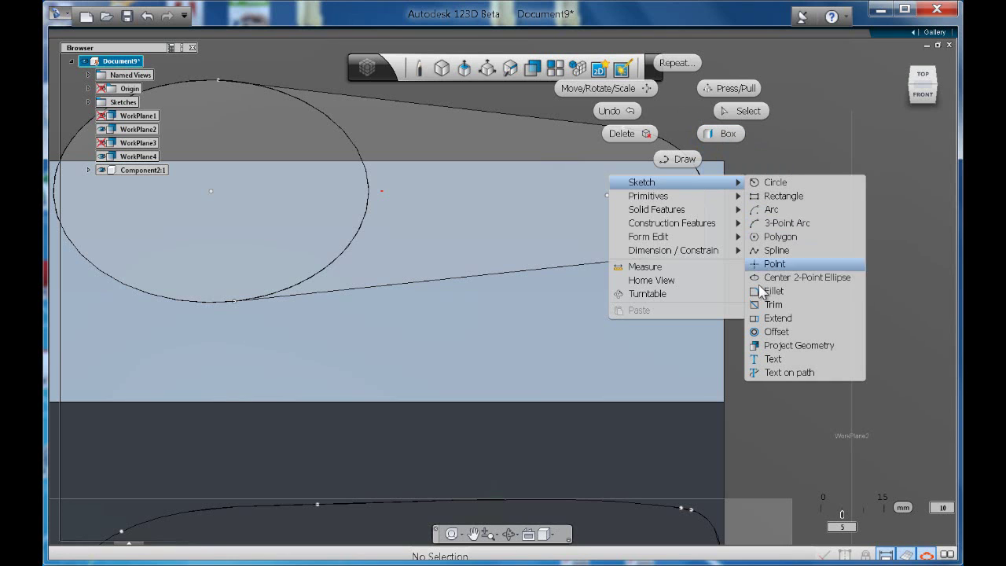
pyautogui.click(774, 305)
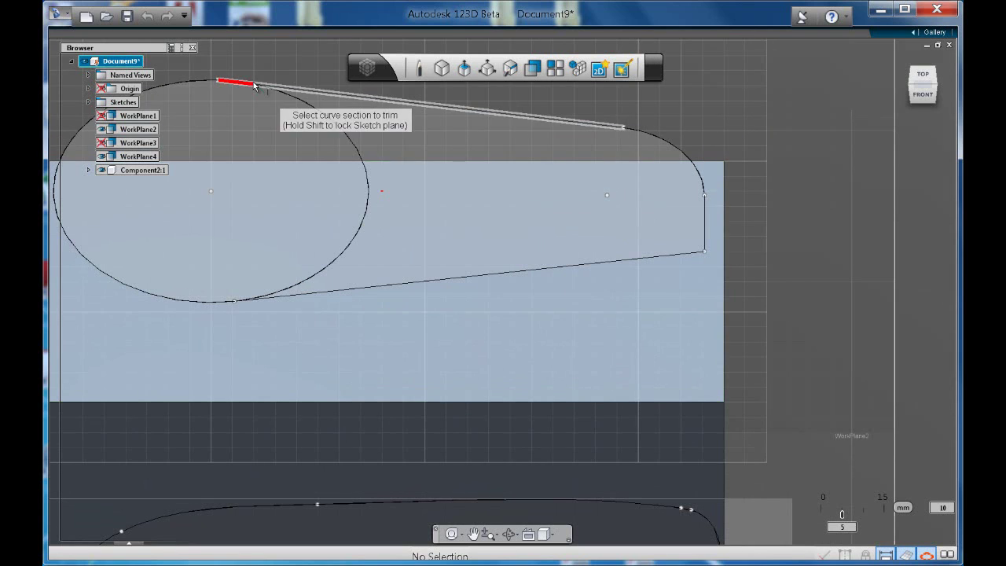
pyautogui.click(299, 105)
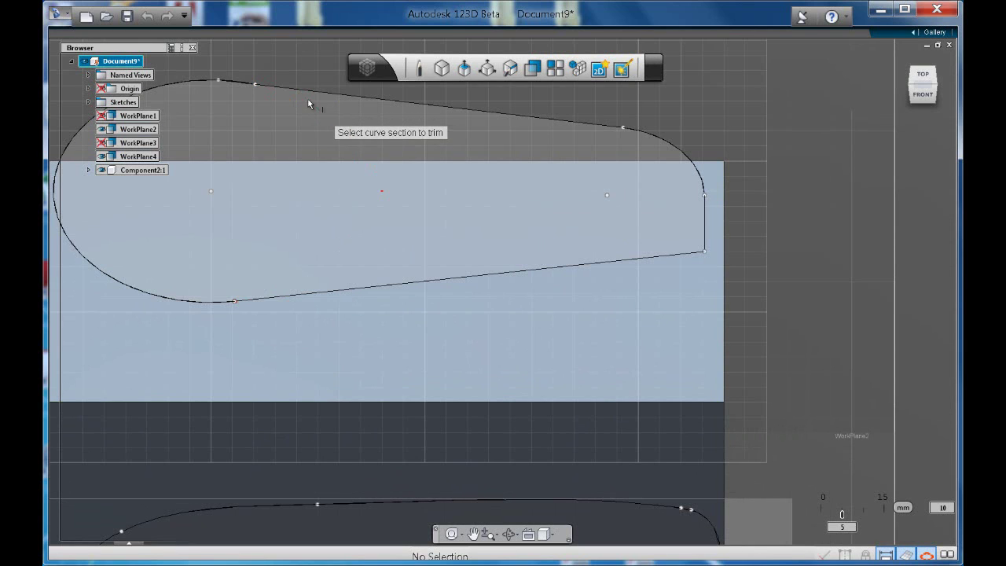
pyautogui.rightClick(674, 114)
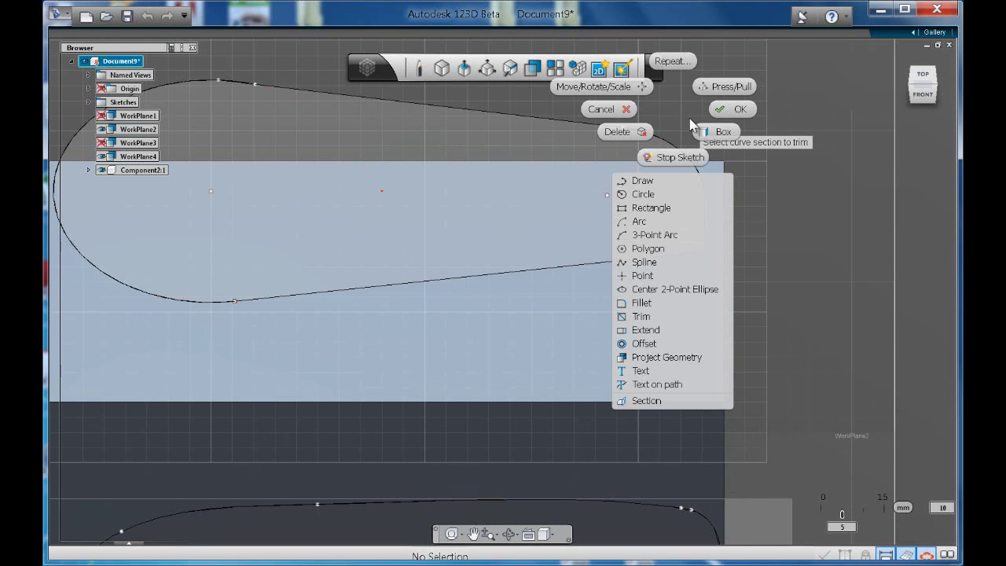
pyautogui.click(661, 305)
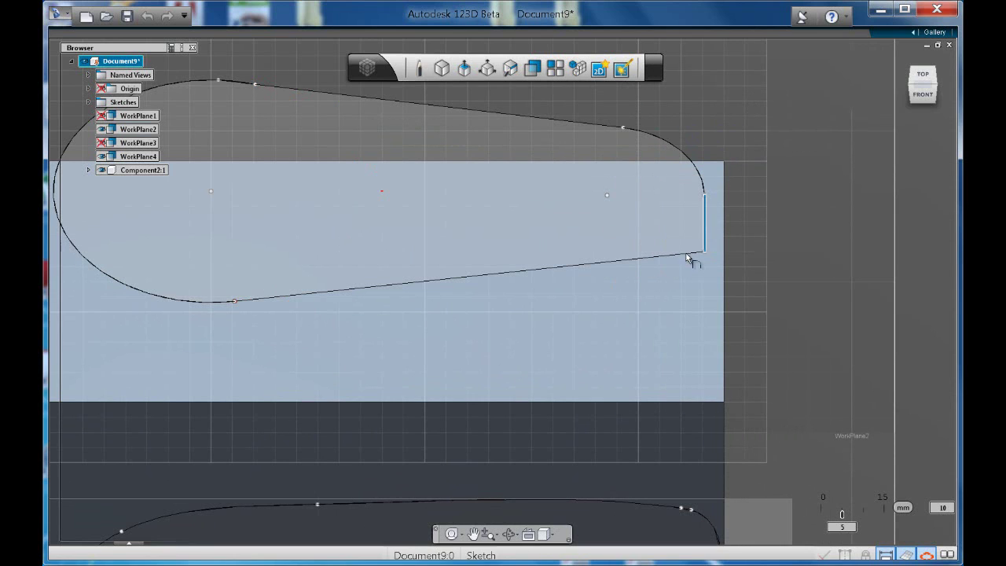
# Step: Round the lower-right corner between the bottom tapered line and vertical line with a 20.942 mm fillet
pyautogui.click(688, 257)
pyautogui.click(699, 252)
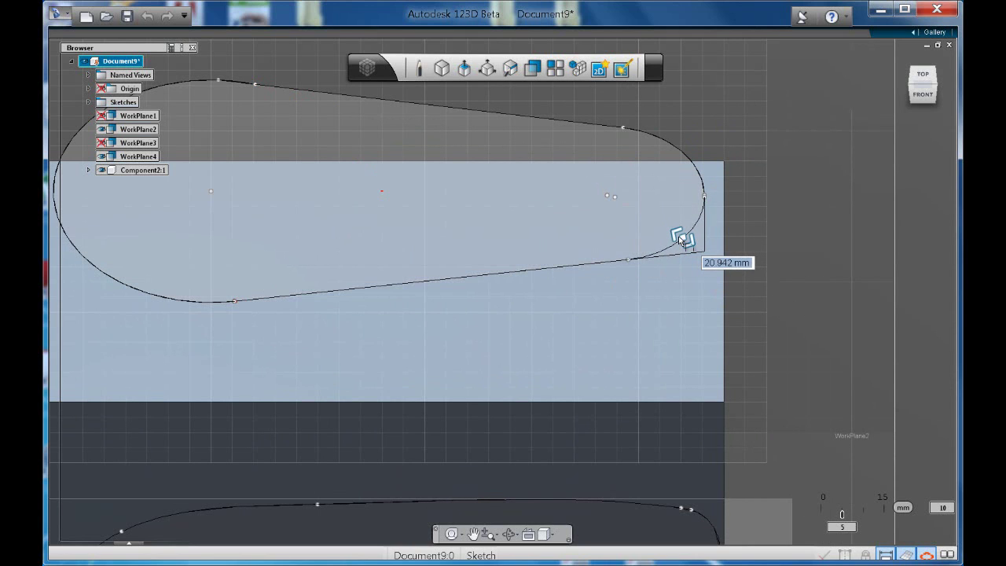
pyautogui.click(675, 233)
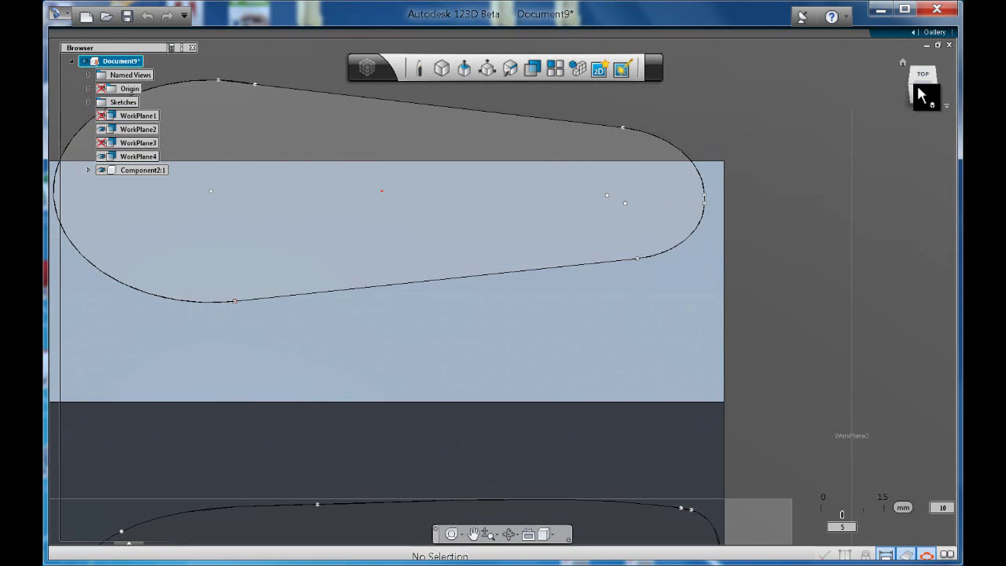
# Step: Turn the view to face the side workplane square-on from the right
pyautogui.click(925, 84)
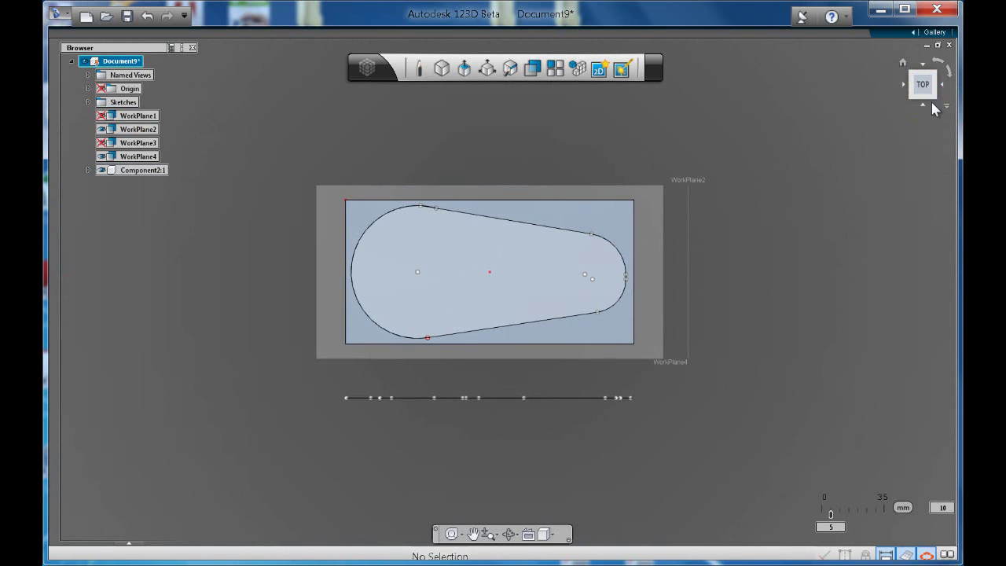
pyautogui.moveTo(938, 94); pyautogui.dragTo(934, 109)
pyautogui.click(932, 101)
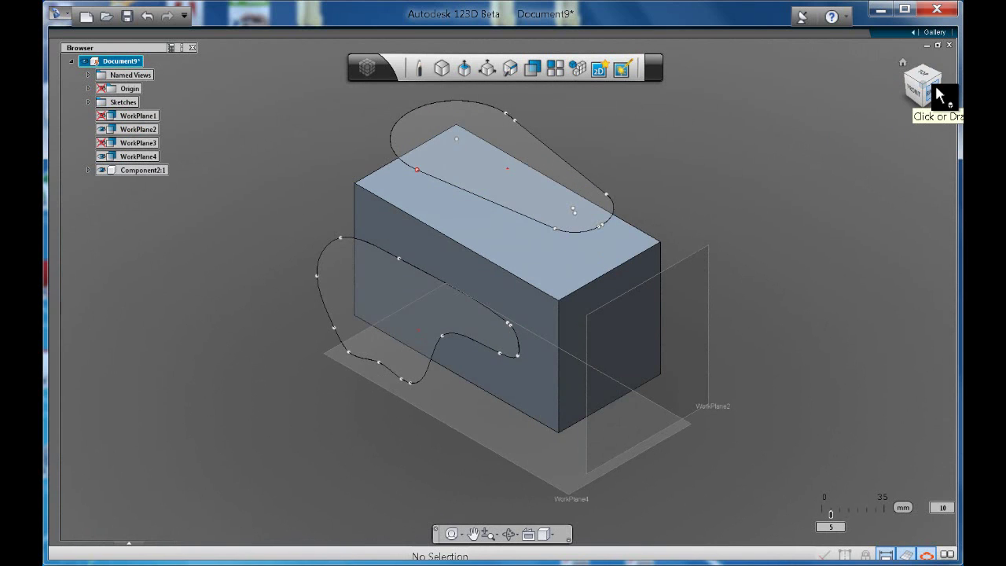
pyautogui.click(937, 96)
# Step: Create a new sketch on the side workplane and zoom in on it
pyautogui.scroll(2, 662, 207)
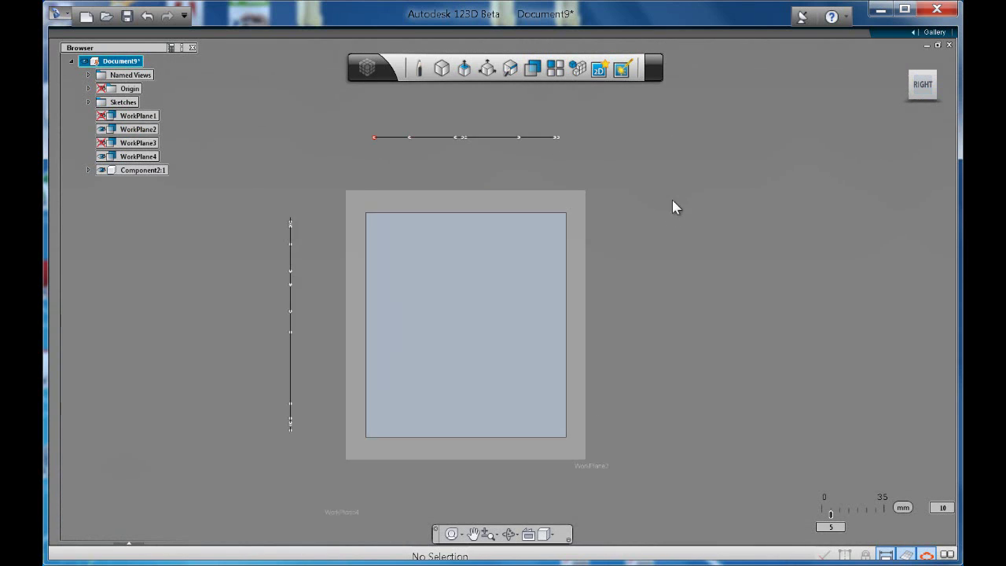
pyautogui.click(419, 72)
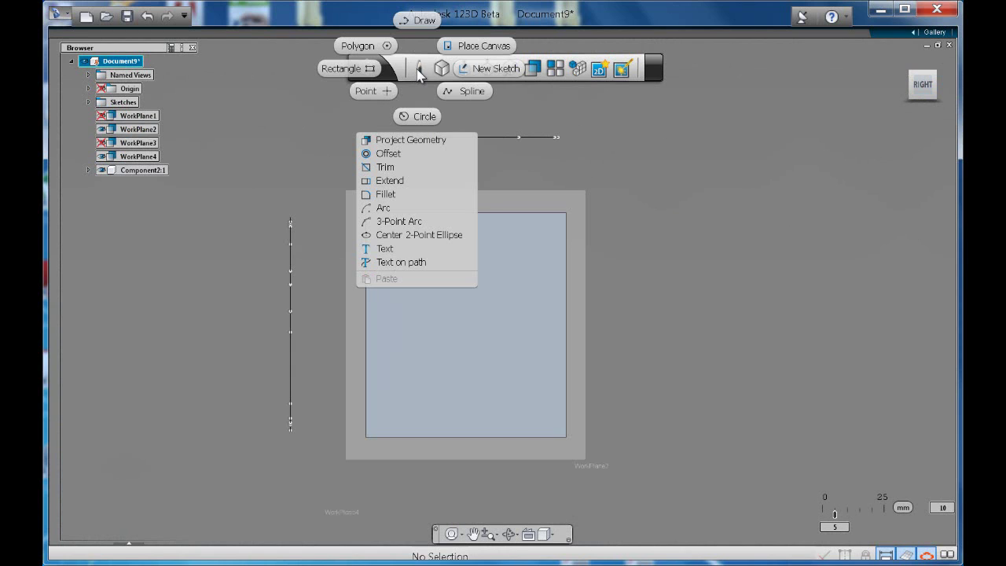
pyautogui.click(471, 71)
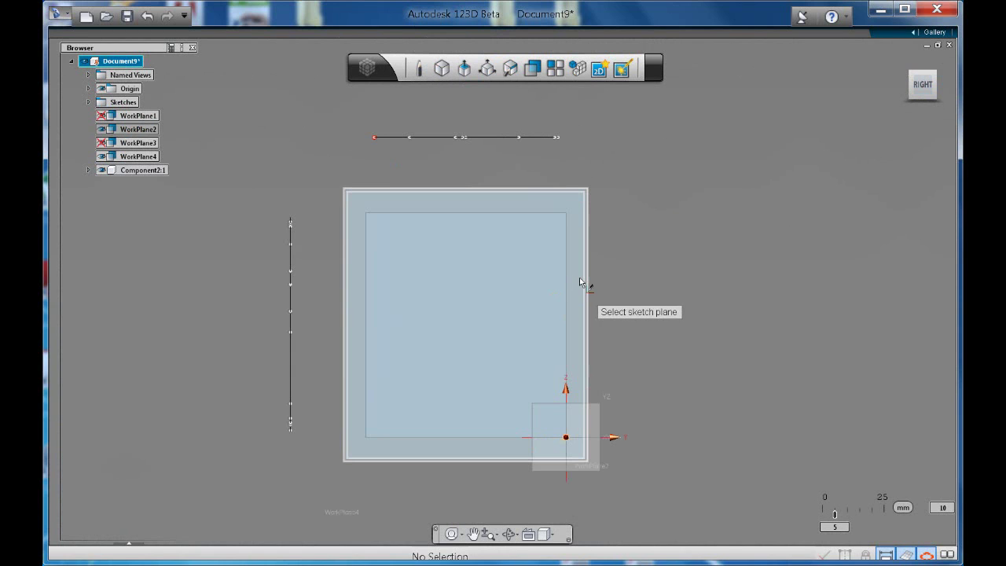
pyautogui.click(579, 279)
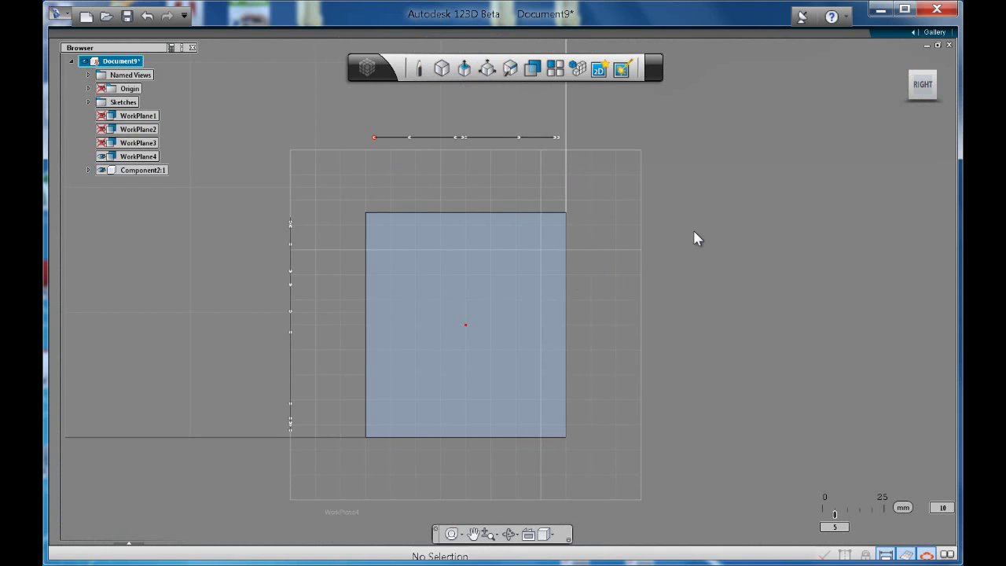
pyautogui.scroll(1, 355, 210)
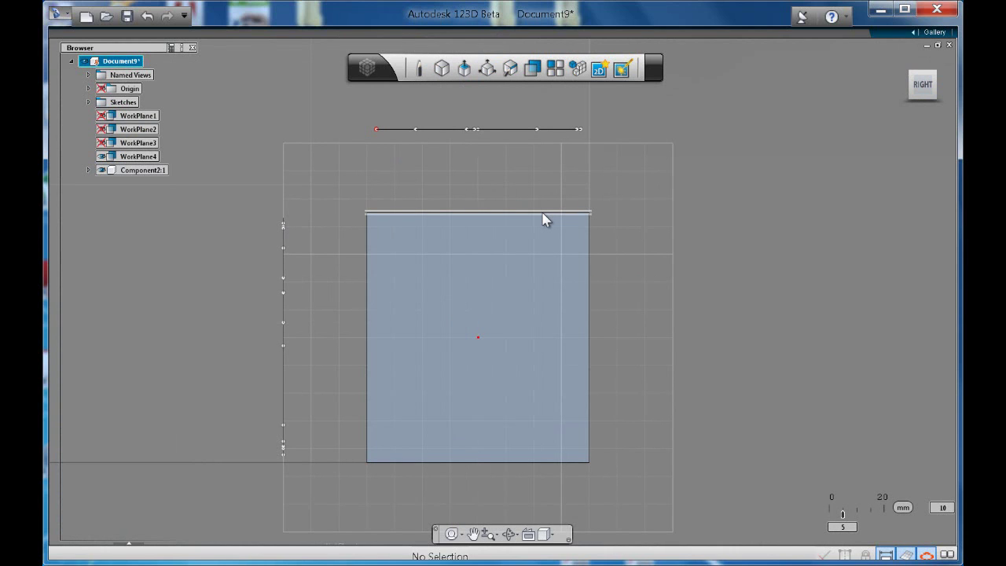
pyautogui.scroll(1, 547, 220)
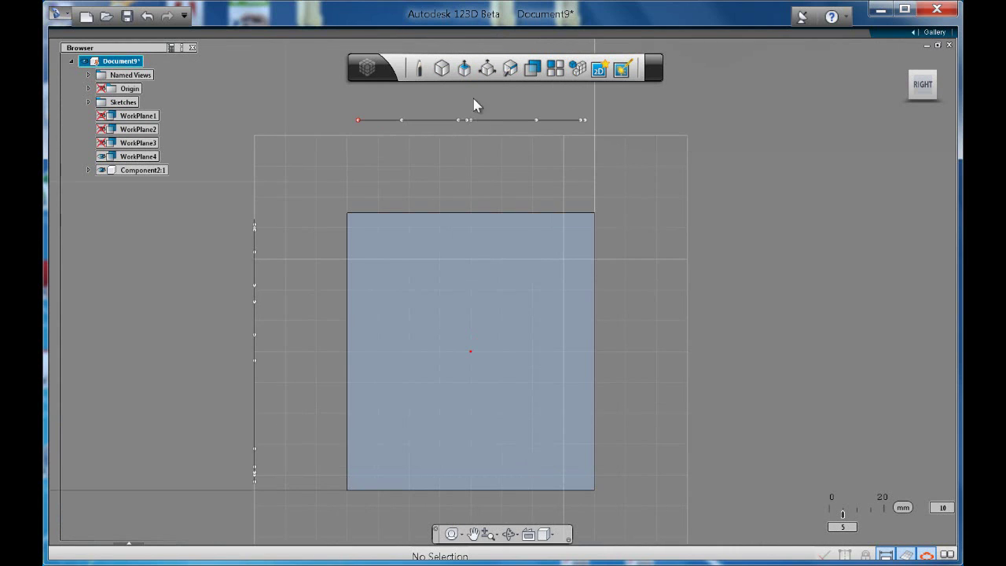
# Step: Draw a six-point spline arch from bottom-left over the top to bottom-right, then exit the sketch
pyautogui.rightClick(421, 67)
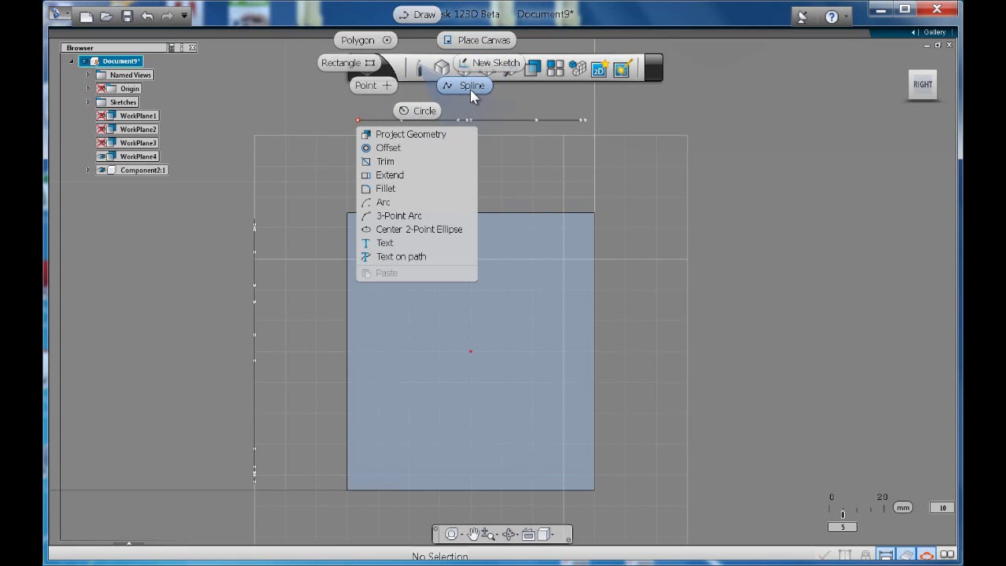
pyautogui.click(470, 88)
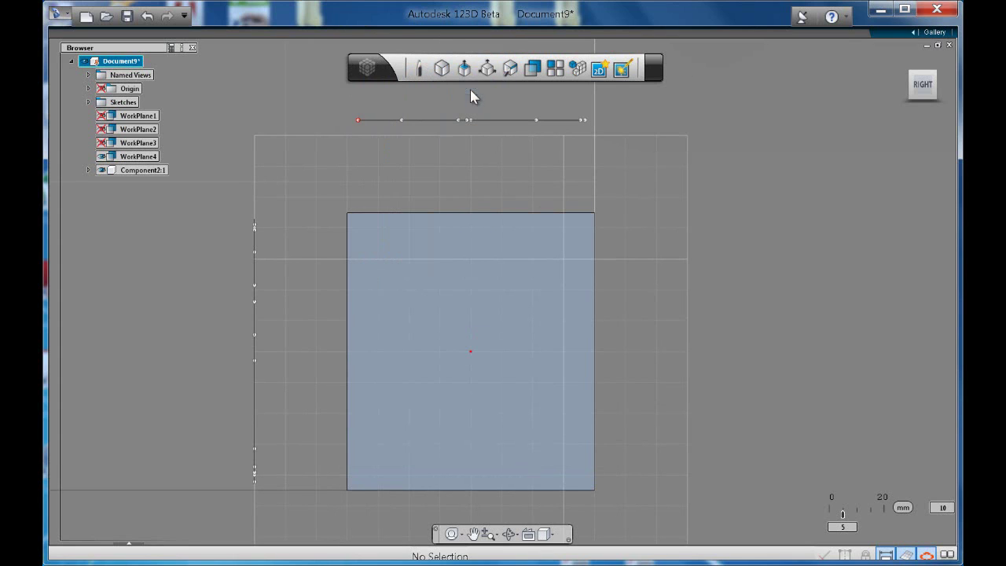
pyautogui.click(378, 483)
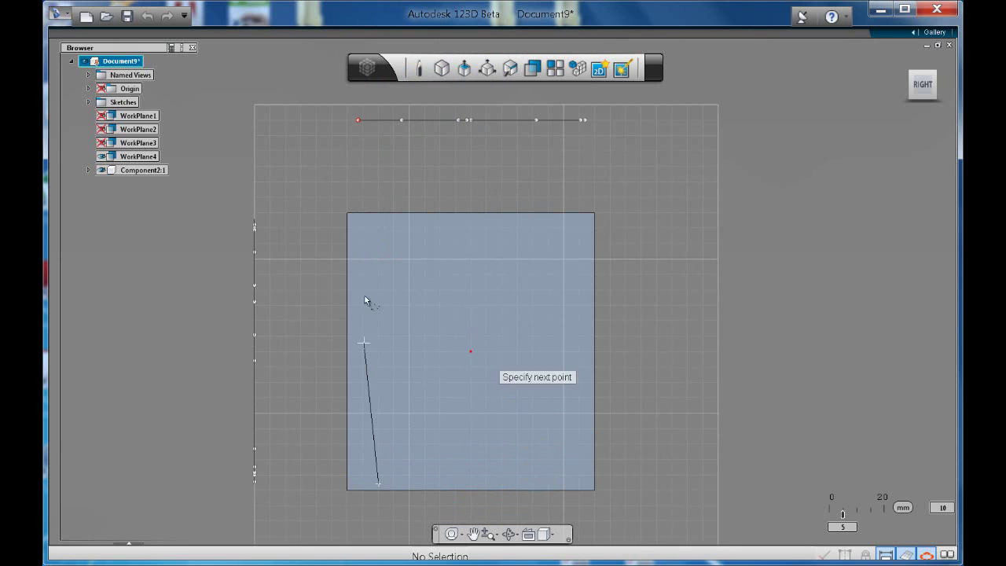
pyautogui.click(404, 276)
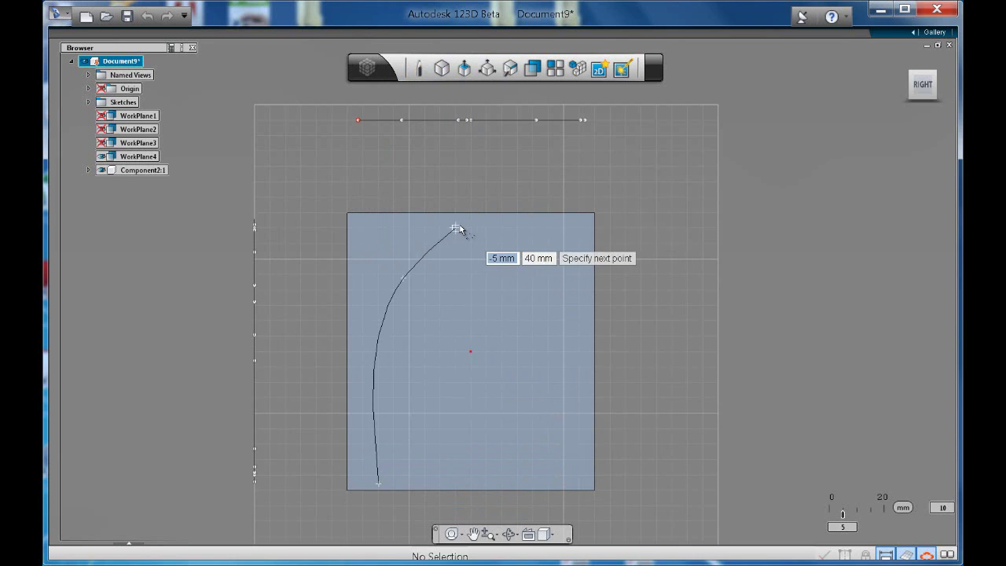
pyautogui.click(456, 229)
pyautogui.click(518, 228)
pyautogui.click(567, 299)
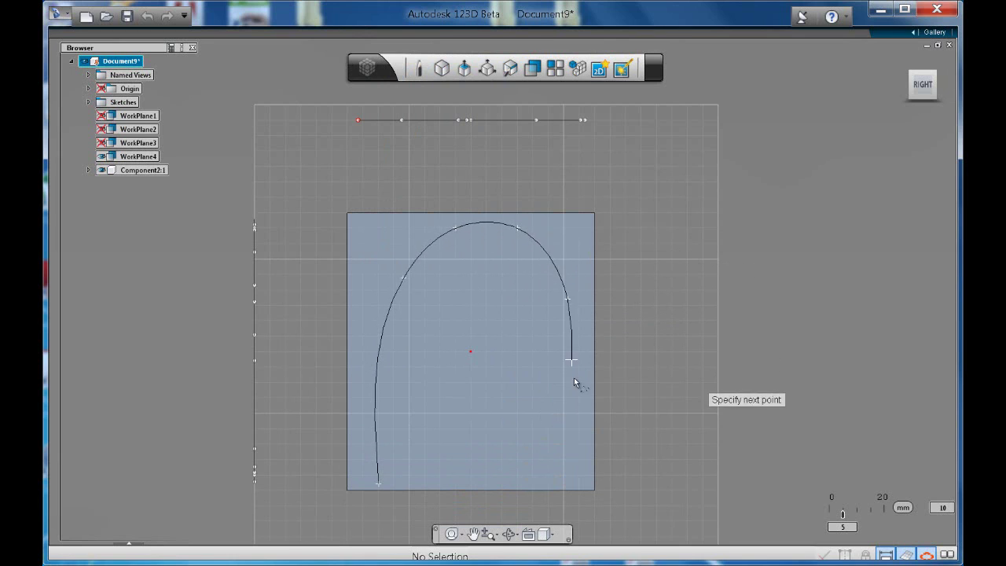
pyautogui.doubleClick(575, 487)
pyautogui.click(549, 479)
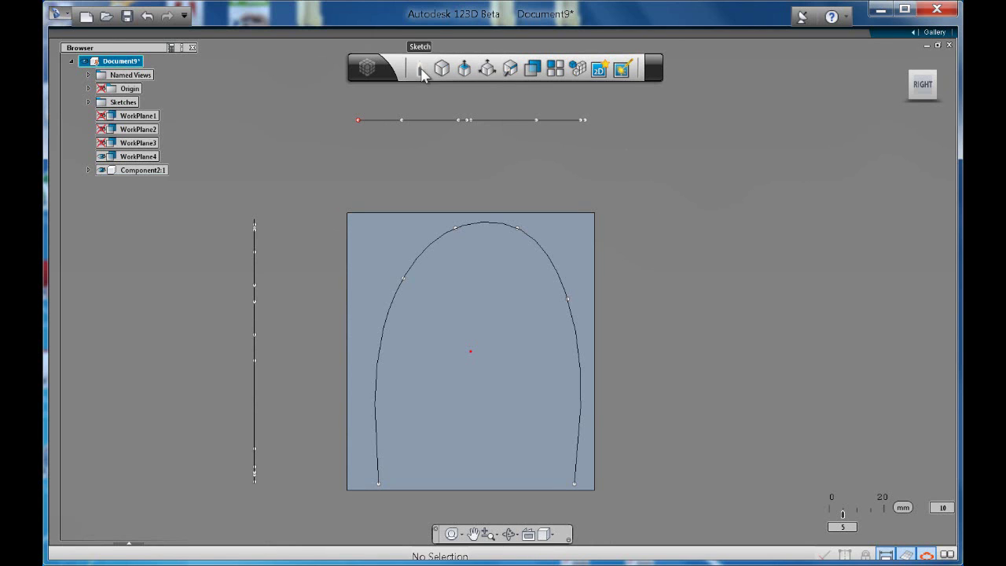
# Step: Start a bottom spline between the arch's ends, then cancel it
pyautogui.click(423, 73)
pyautogui.click(470, 92)
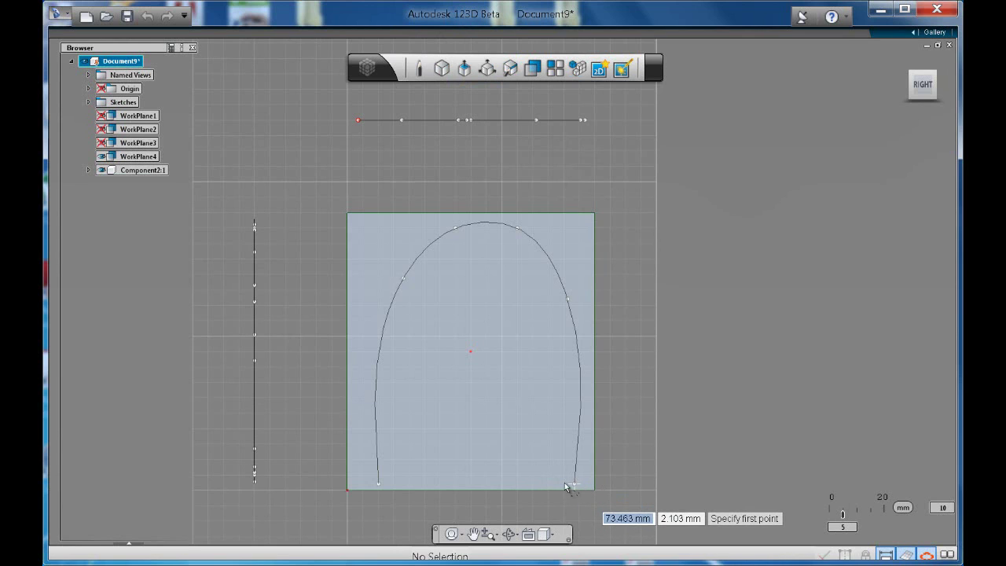
pyautogui.click(559, 483)
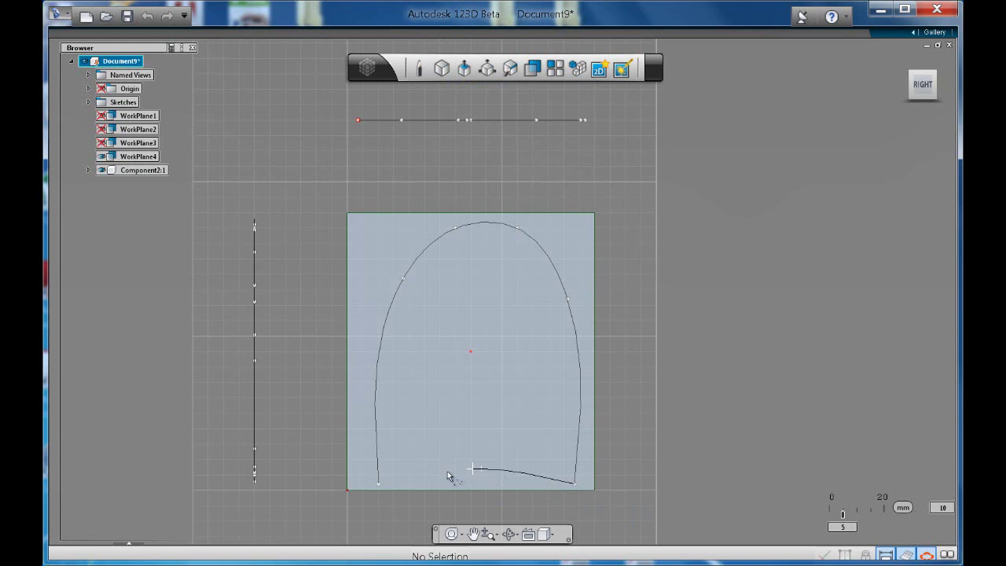
pyautogui.click(382, 486)
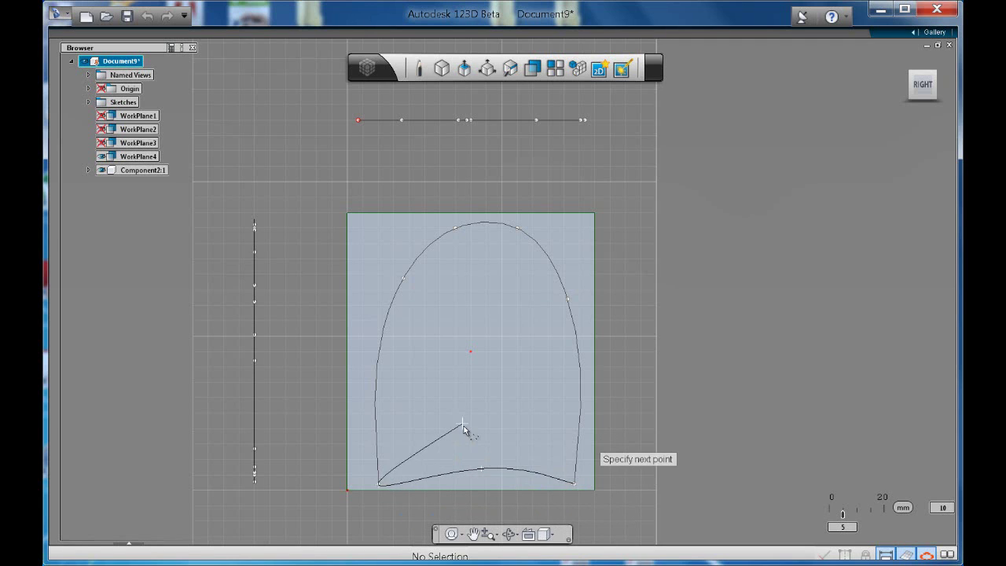
pyautogui.press('Escape')
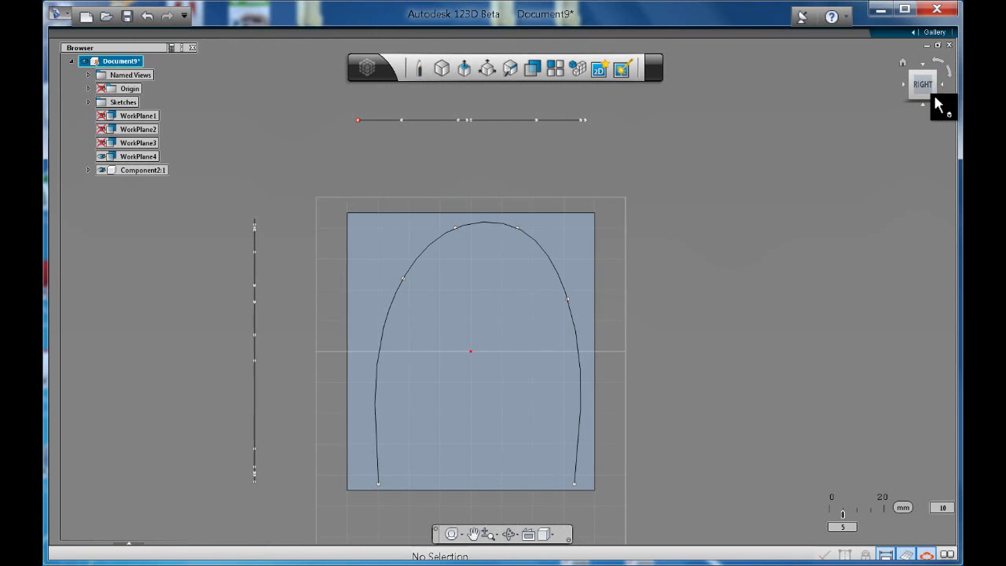
# Step: From an angled 3D view, draw a spline from the arch's left end to its right end
pyautogui.click(936, 102)
pyautogui.click(927, 97)
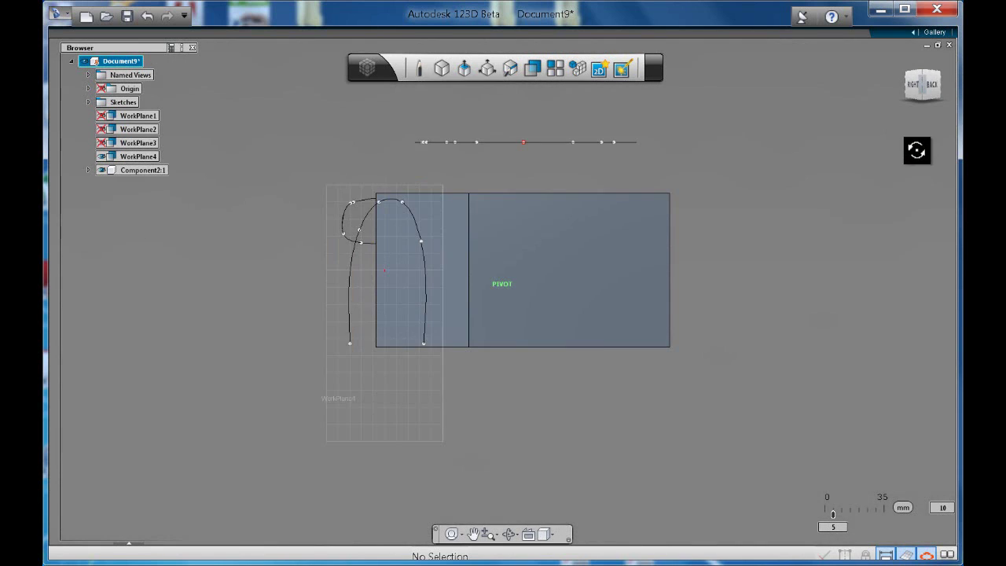
pyautogui.moveTo(449, 292); pyautogui.dragTo(516, 326, button='middle')
pyautogui.scroll(3, 664, 296)
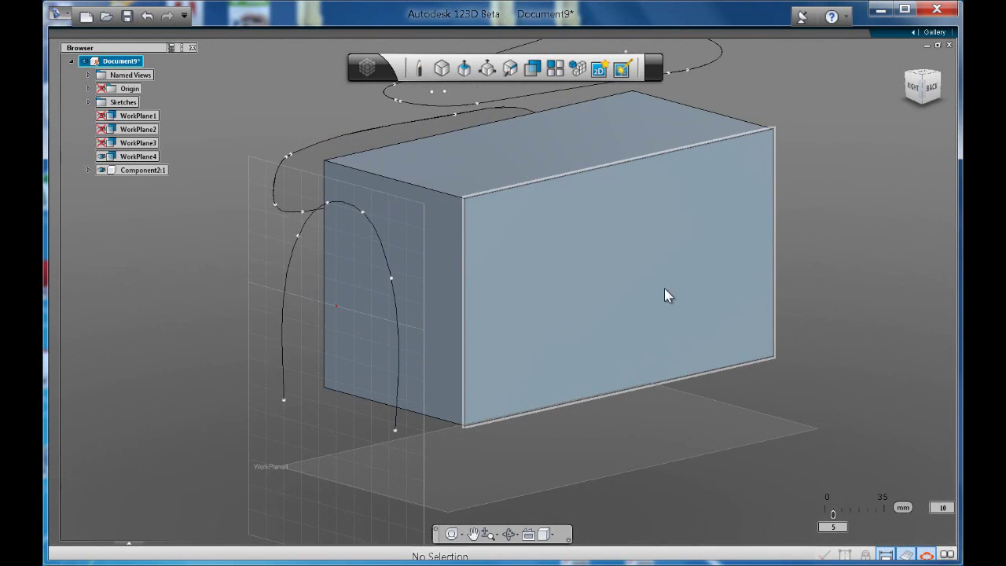
pyautogui.scroll(1, 512, 397)
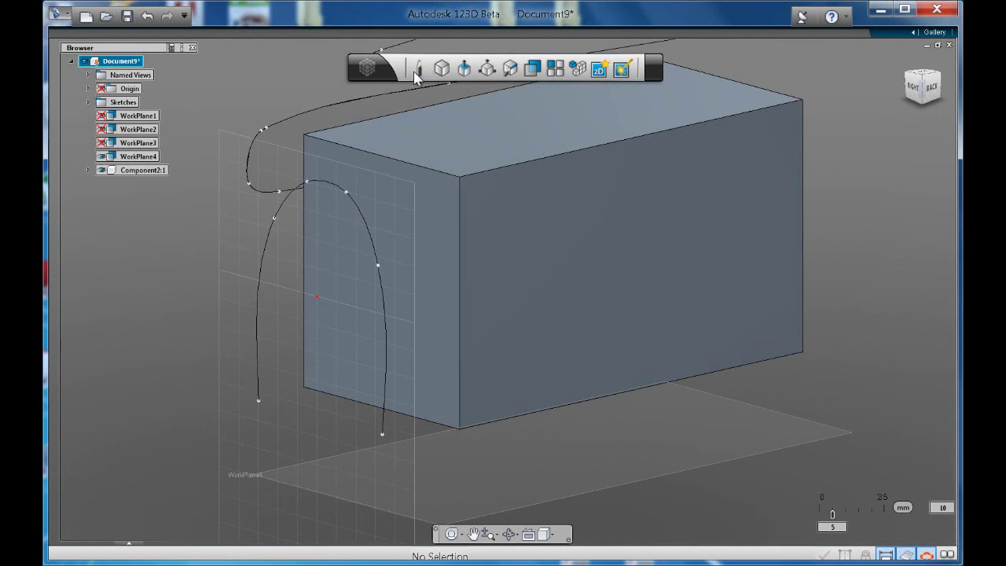
pyautogui.rightClick(414, 73)
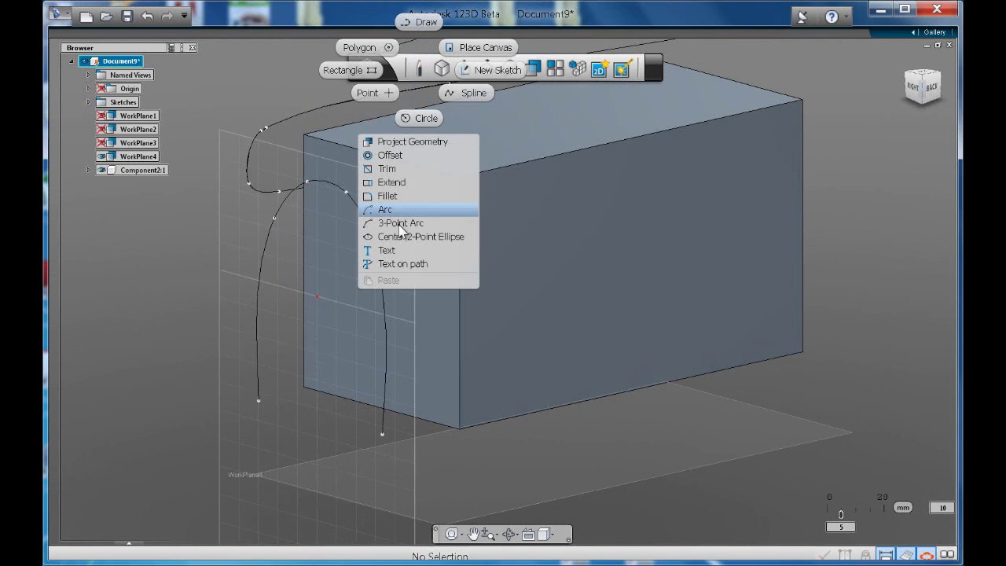
pyautogui.click(471, 93)
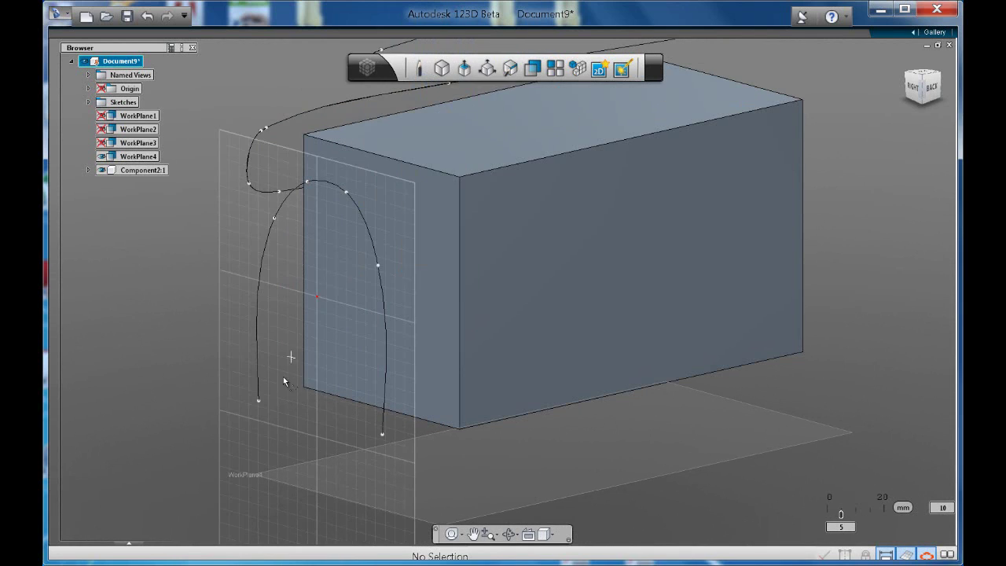
pyautogui.click(258, 401)
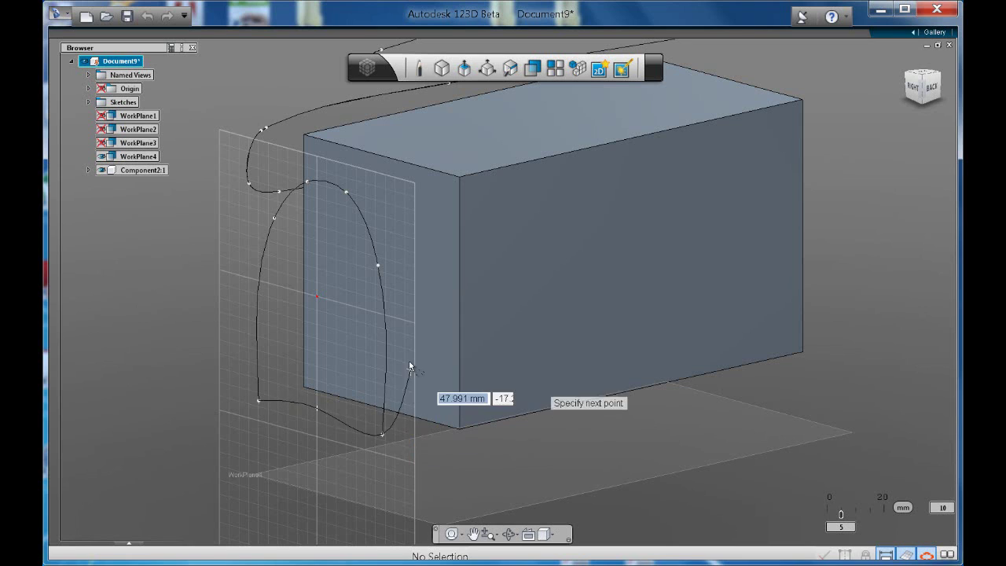
pyautogui.doubleClick(380, 434)
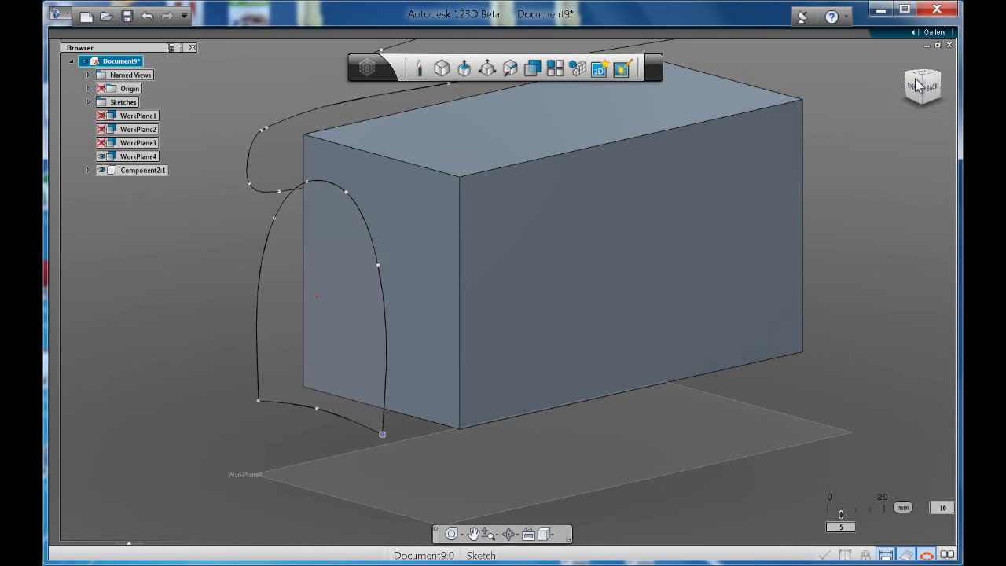
# Step: Cycle through right, front and top views, ending at the top-front-right isometric corner
pyautogui.click(915, 91)
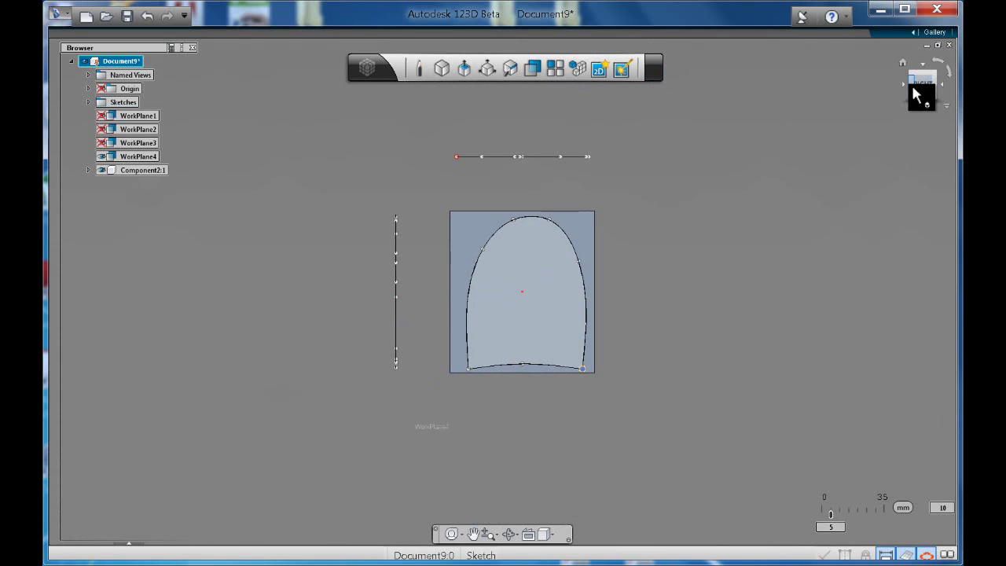
pyautogui.click(903, 85)
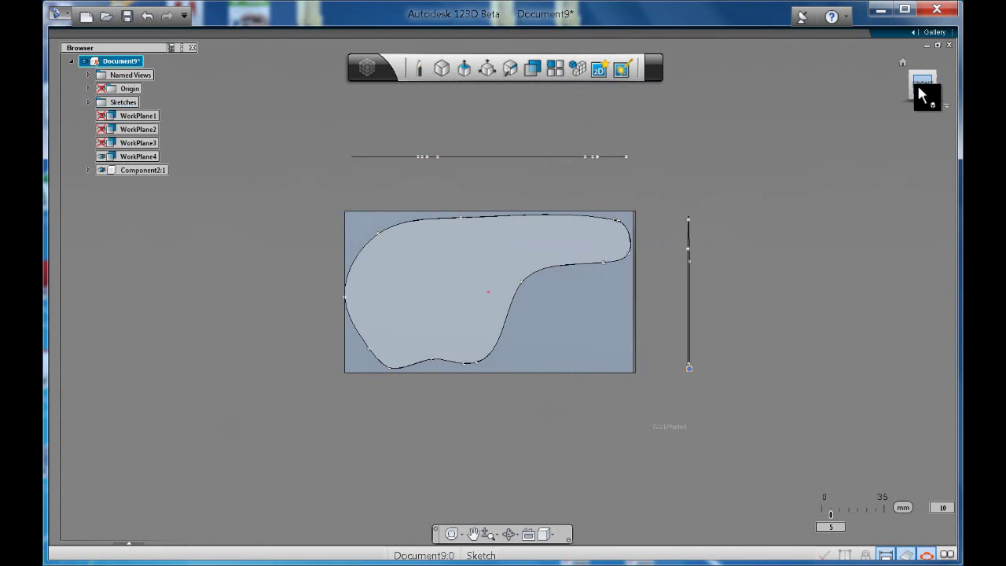
pyautogui.click(925, 71)
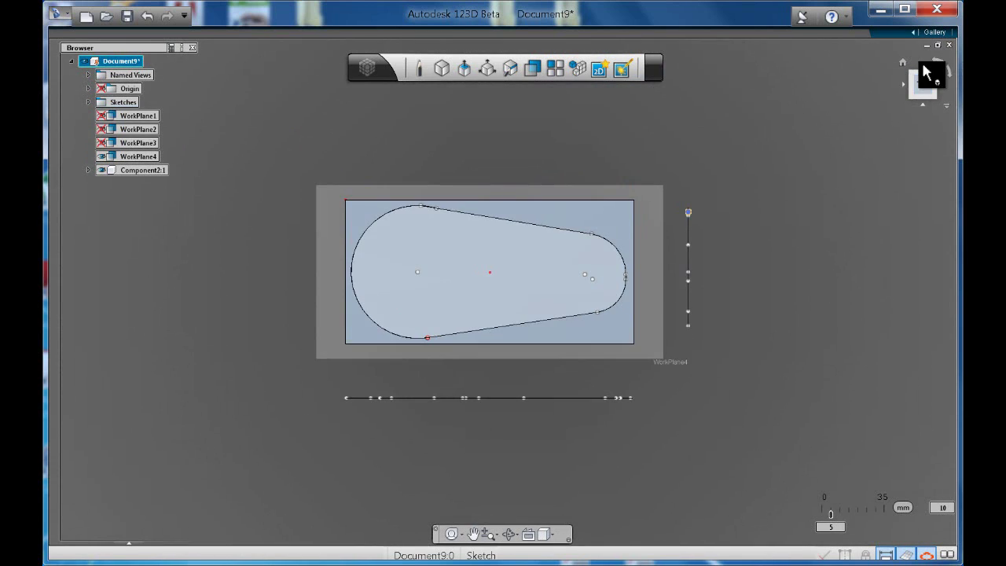
pyautogui.click(921, 102)
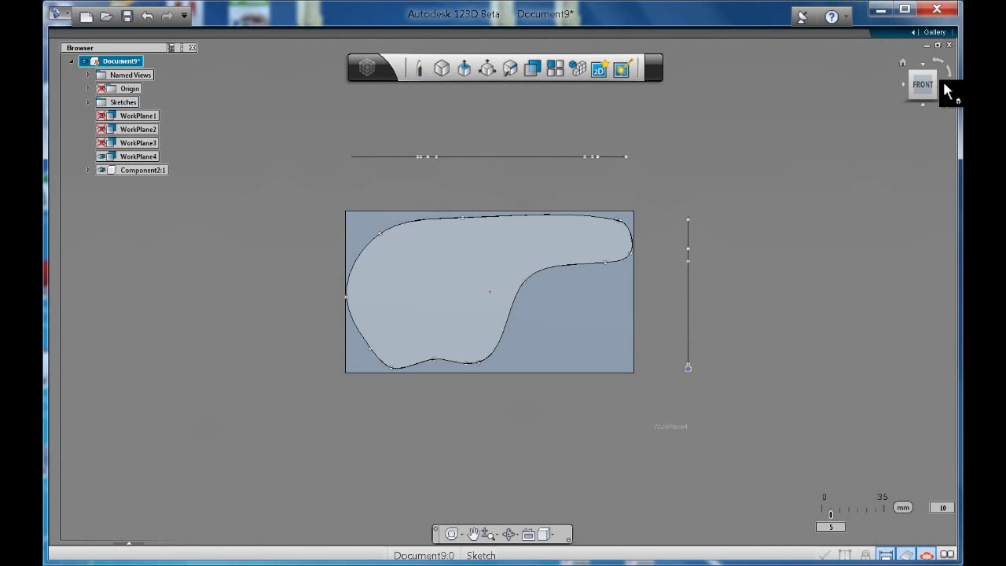
pyautogui.click(937, 92)
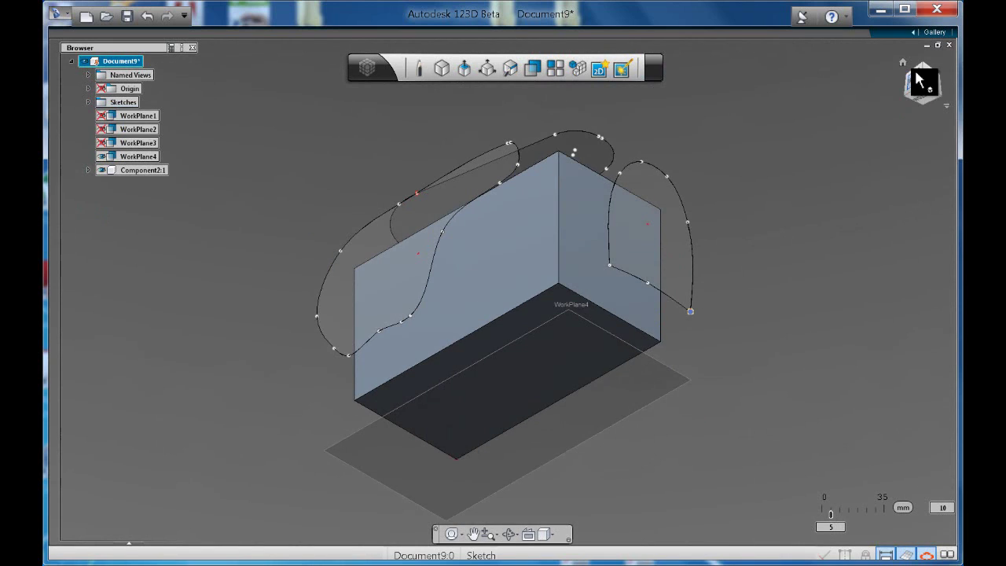
pyautogui.click(930, 73)
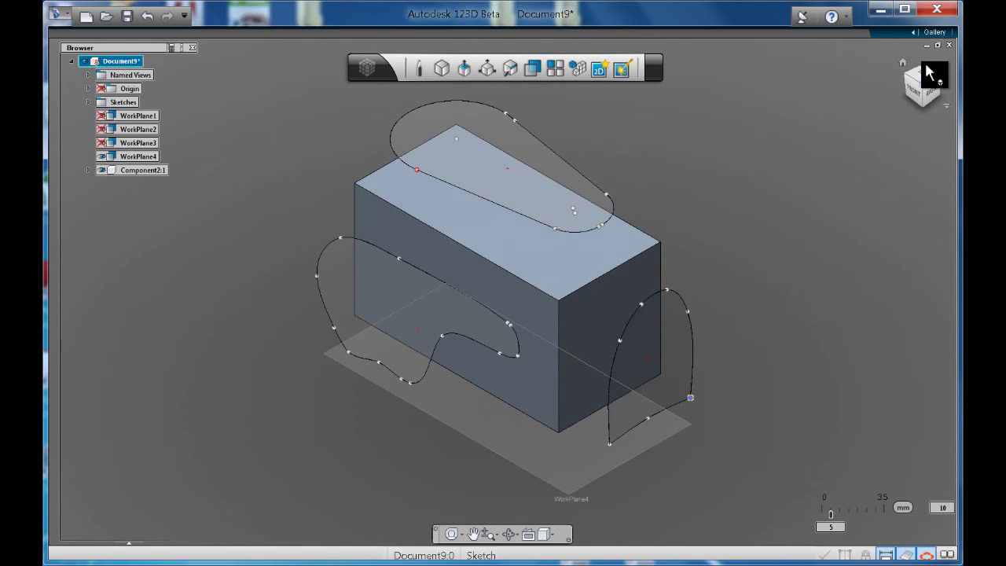
# Step: Extrude the front profile -160 mm through the block using the Intersect operation
pyautogui.click(411, 296)
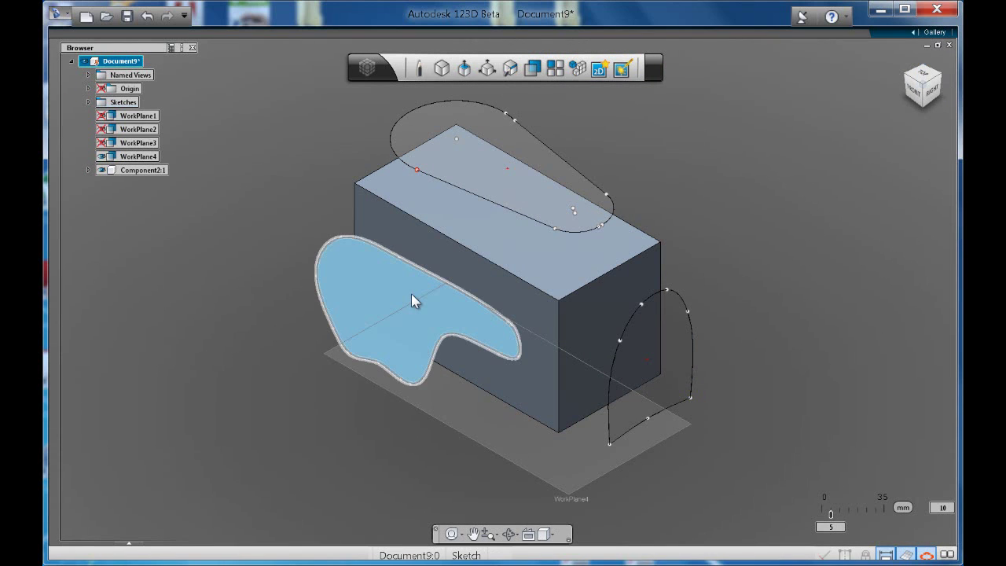
pyautogui.click(557, 339)
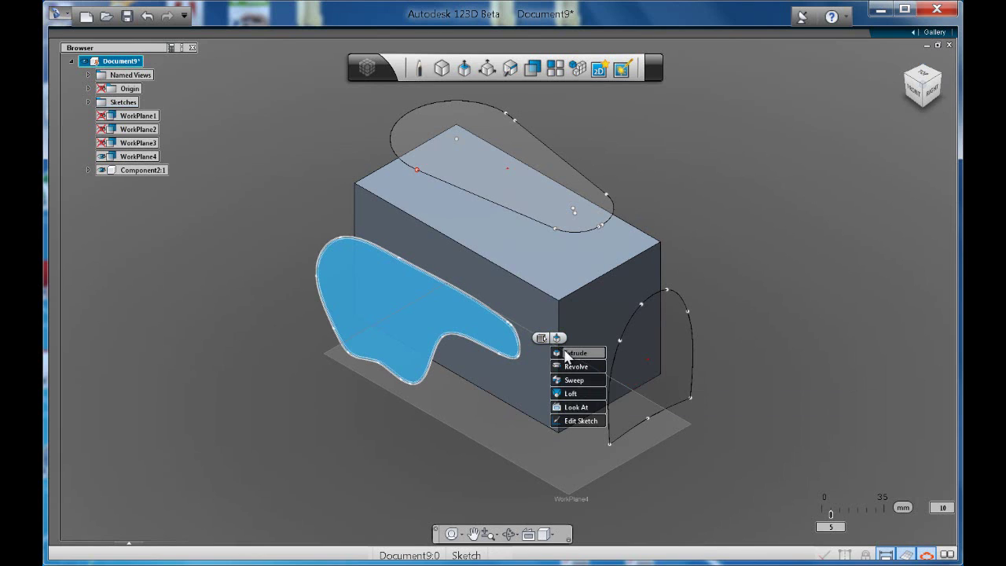
pyautogui.click(566, 353)
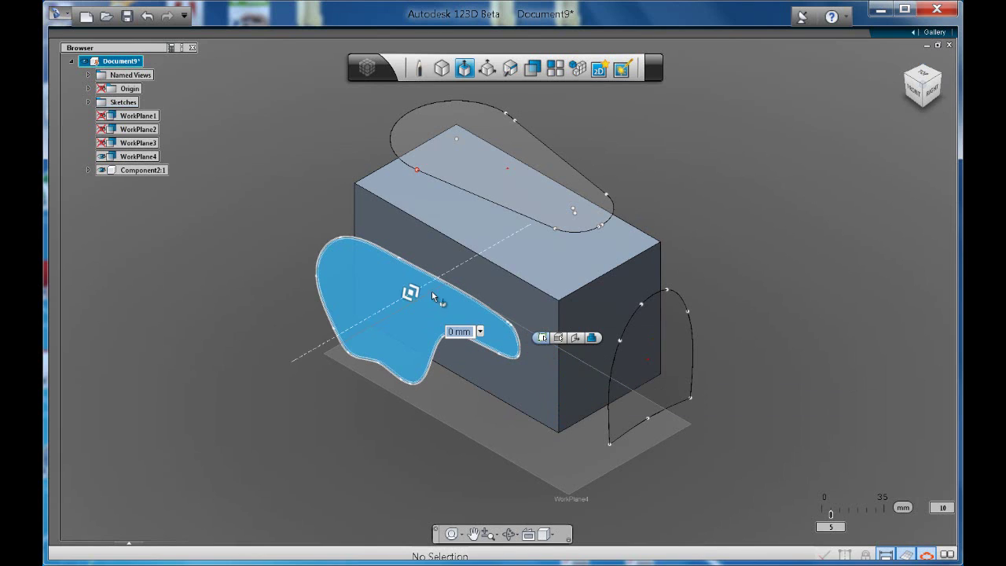
pyautogui.moveTo(435, 296); pyautogui.dragTo(628, 194)
pyautogui.click(593, 338)
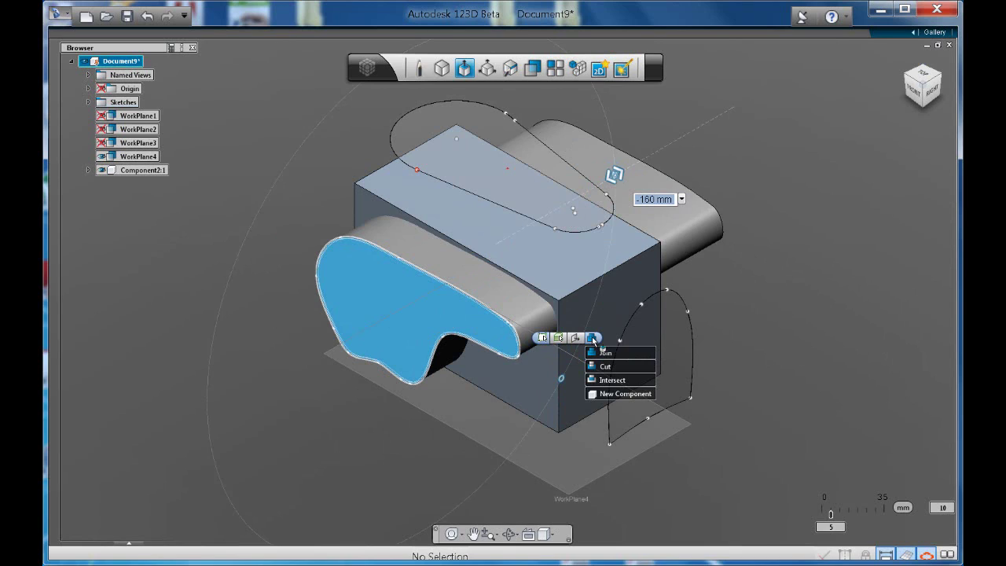
pyautogui.click(603, 381)
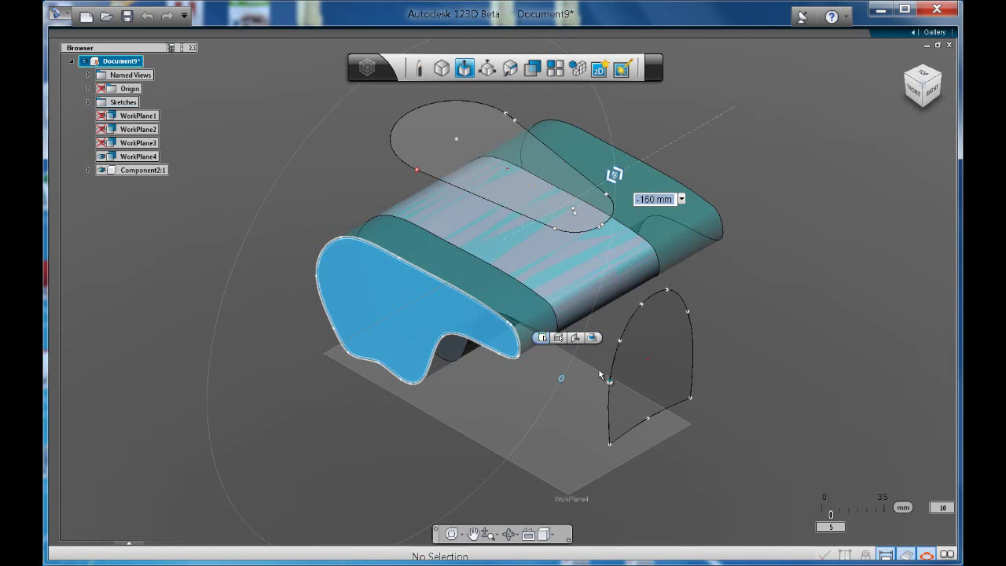
pyautogui.click(599, 370)
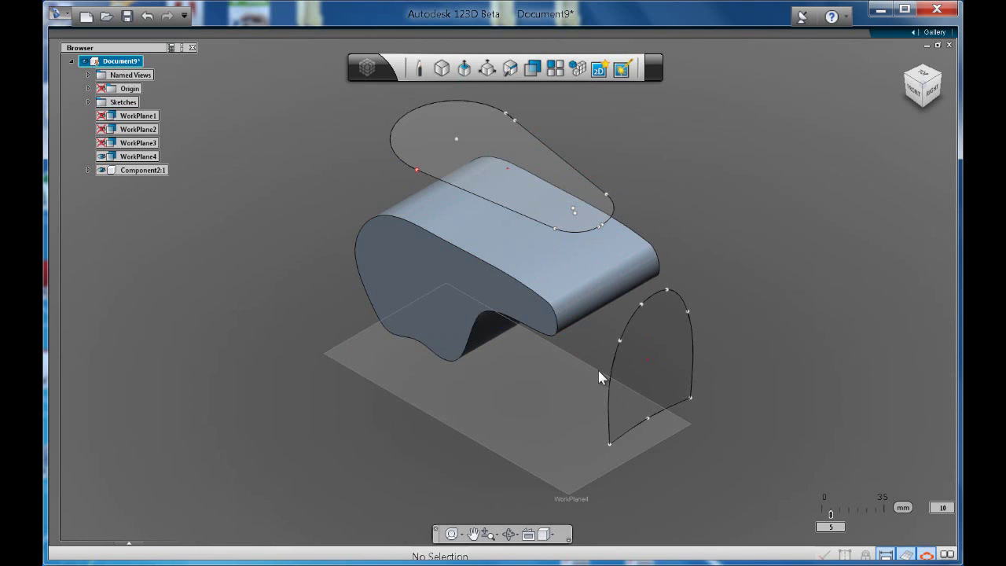
# Step: Extrude the teardrop top profile -145 mm downward as an Intersect with the body
pyautogui.click(513, 144)
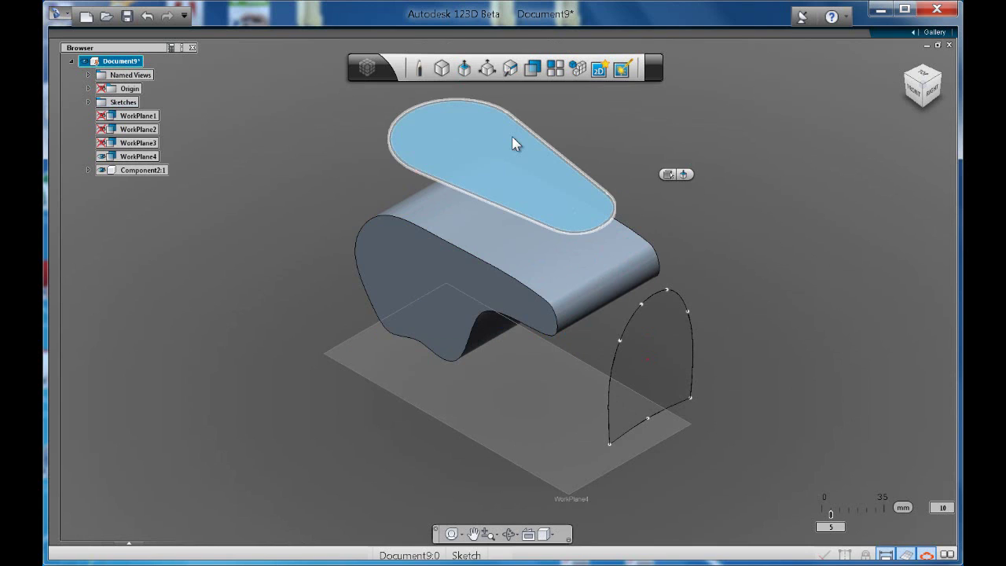
pyautogui.click(686, 175)
pyautogui.click(702, 189)
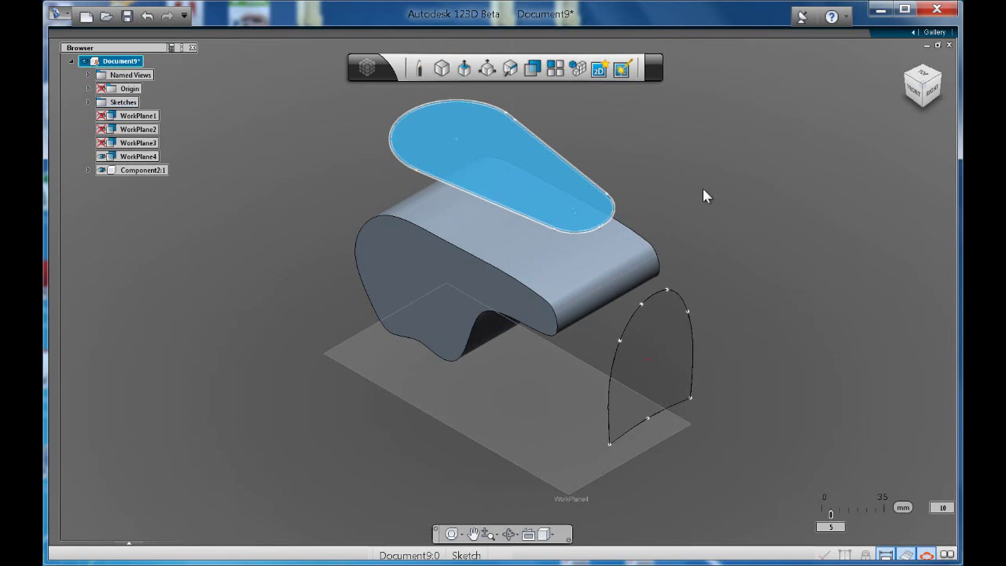
pyautogui.moveTo(515, 138); pyautogui.dragTo(495, 356)
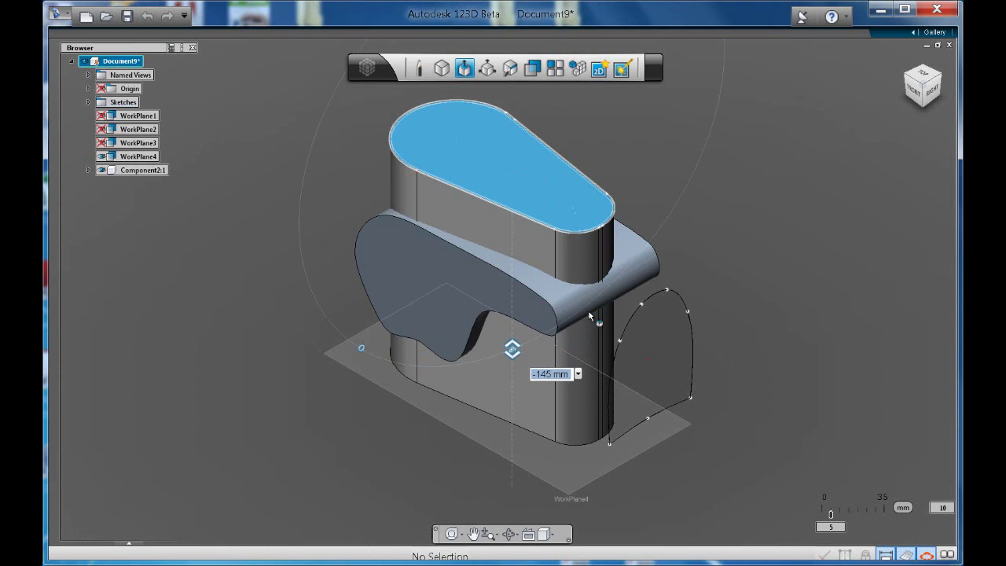
pyautogui.click(728, 175)
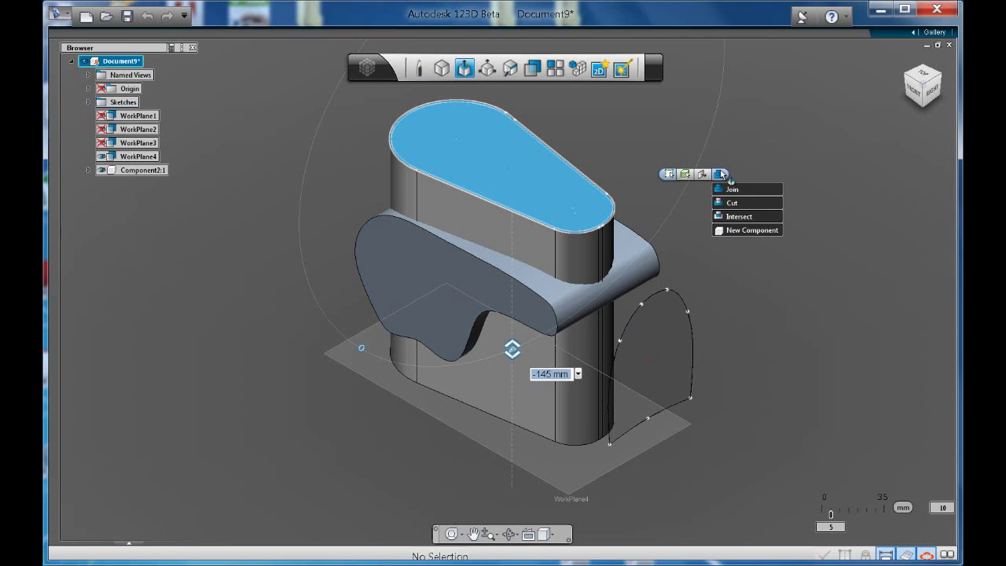
pyautogui.click(735, 217)
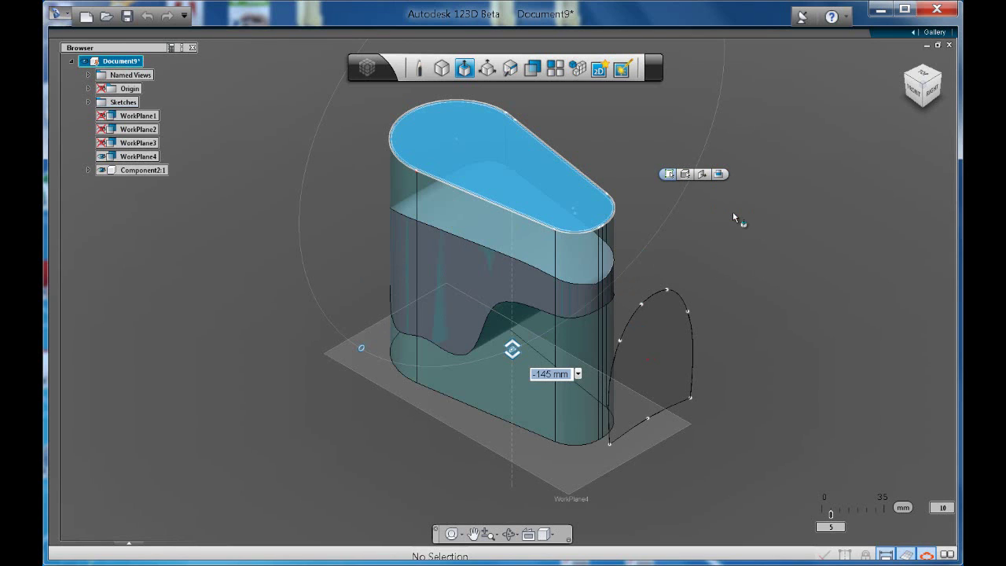
pyautogui.click(731, 210)
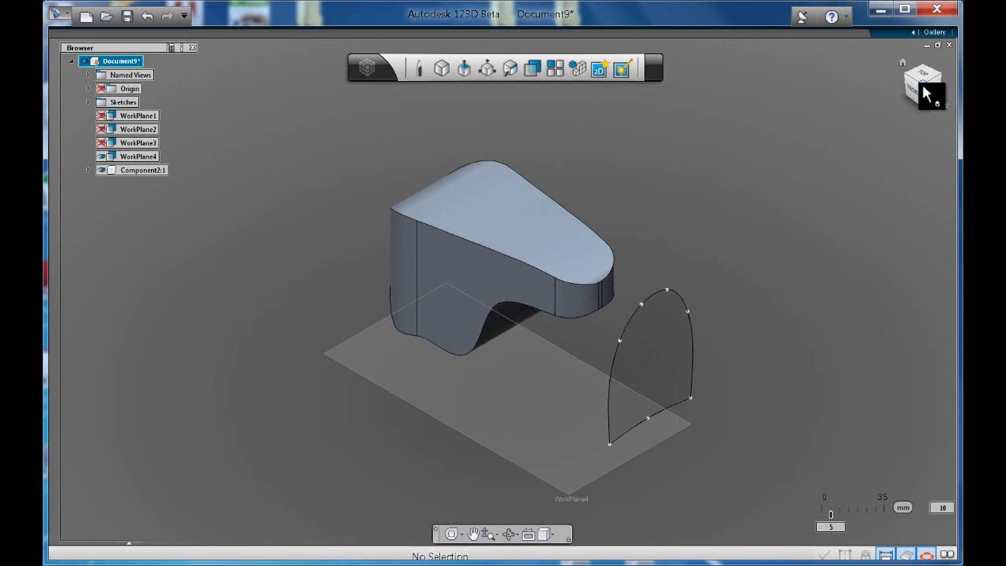
pyautogui.moveTo(551, 472)
pyautogui.keyDown('shift'); pyautogui.mouseDown(button='middle')
pyautogui.moveTo(315, 541)
pyautogui.moveTo(213, 86)
pyautogui.moveTo(103, 148)
pyautogui.moveTo(68, 88)
pyautogui.mouseUp(button='middle'); pyautogui.keyUp('shift')
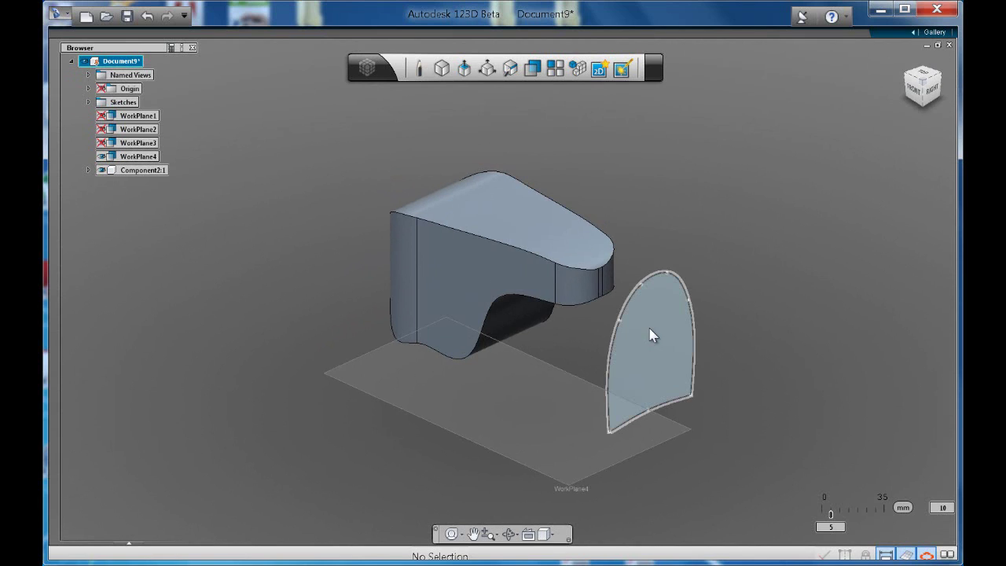
# Step: Extrude the arched side profile -186.926 mm with the Intersect operation and commit it
pyautogui.click(650, 328)
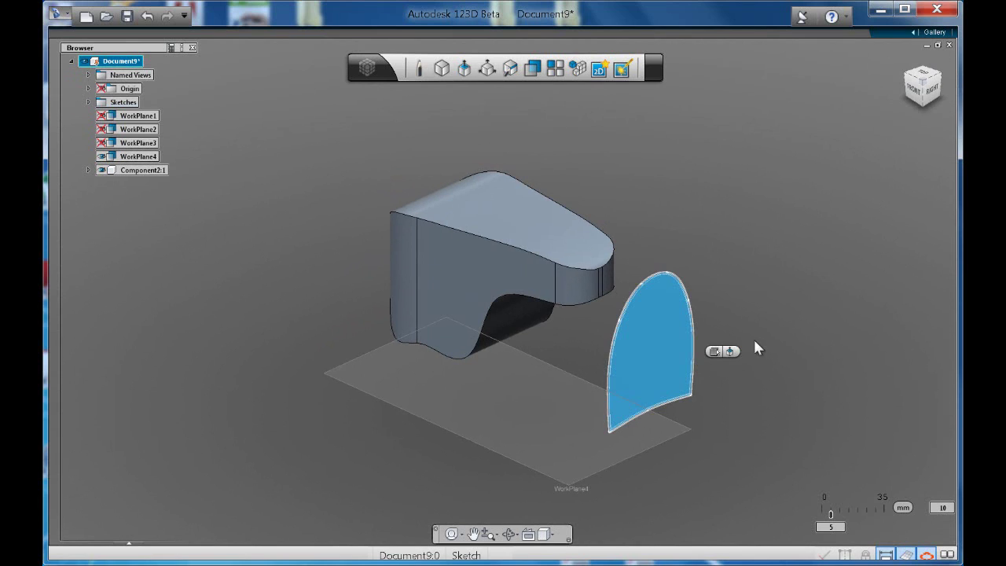
pyautogui.click(731, 351)
pyautogui.click(728, 354)
pyautogui.press('e')
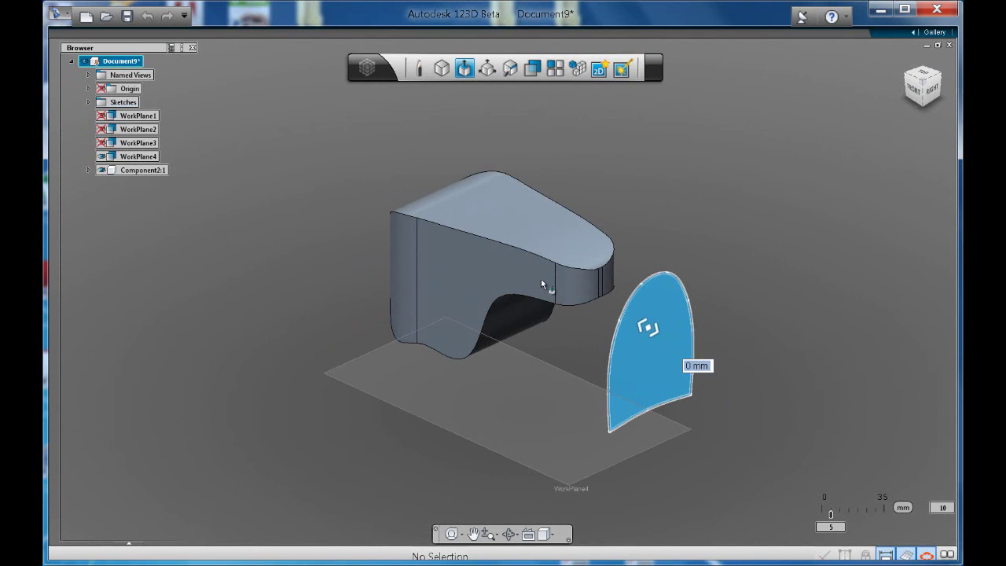
pyautogui.moveTo(647, 328); pyautogui.dragTo(397, 217)
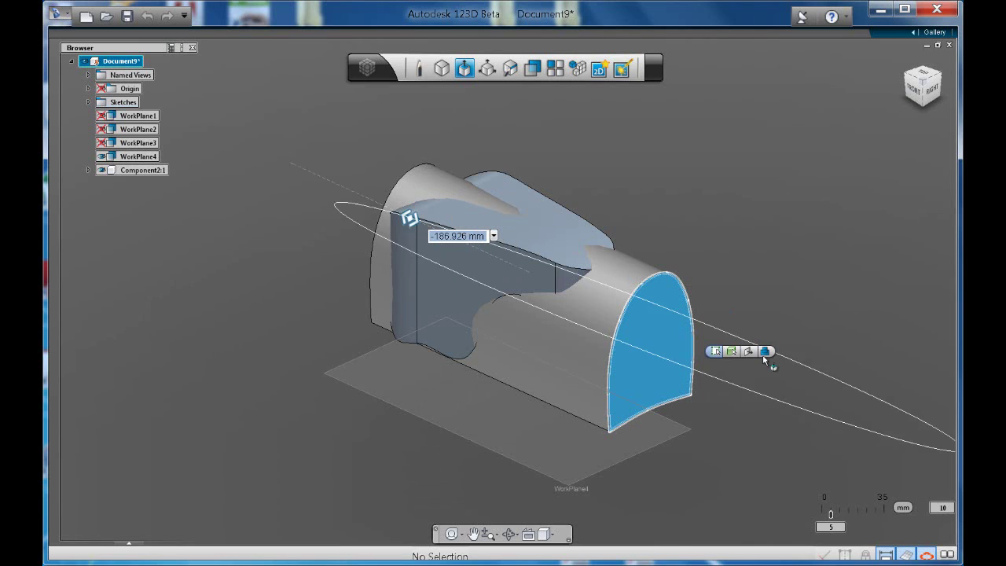
pyautogui.click(766, 352)
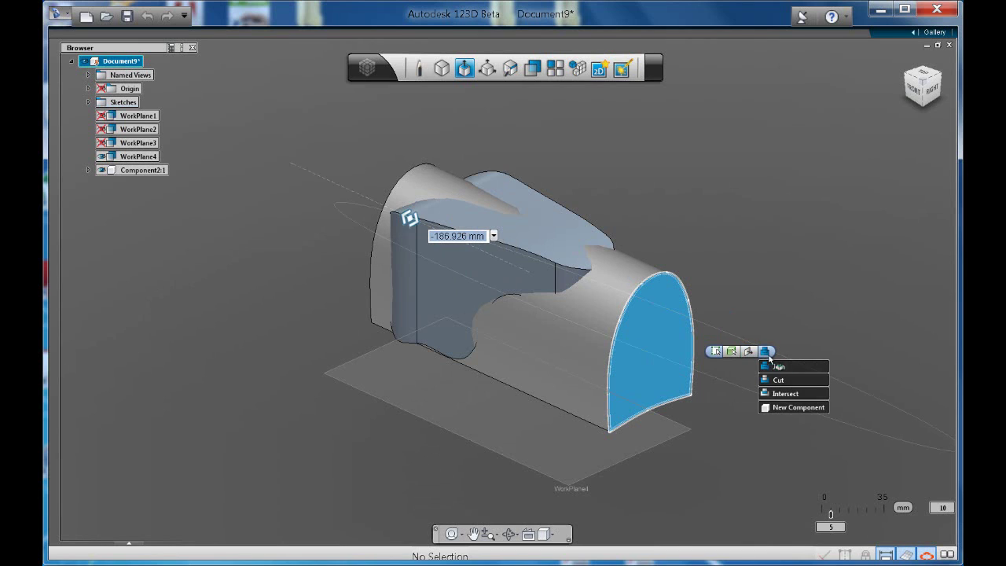
pyautogui.click(776, 394)
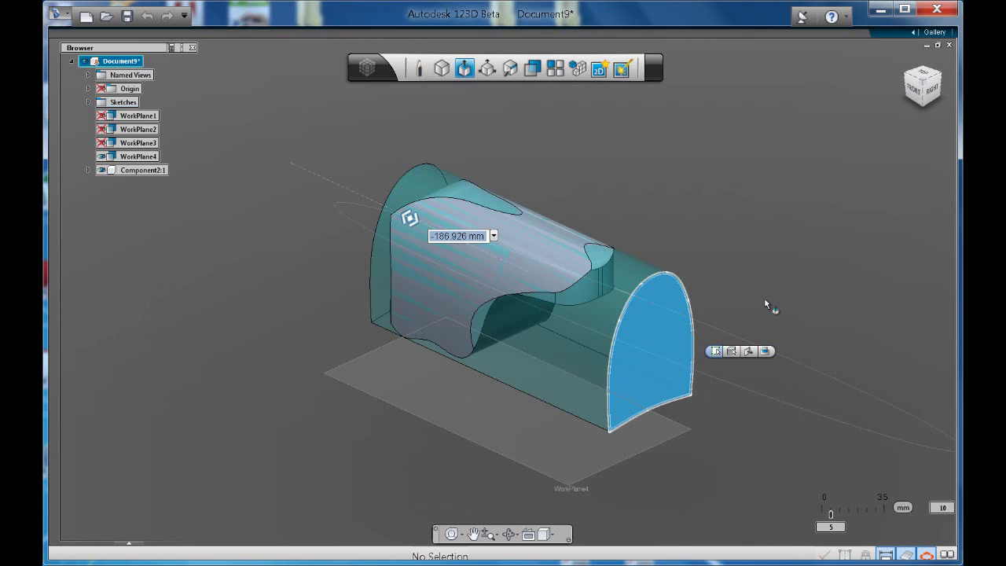
pyautogui.press('Return')
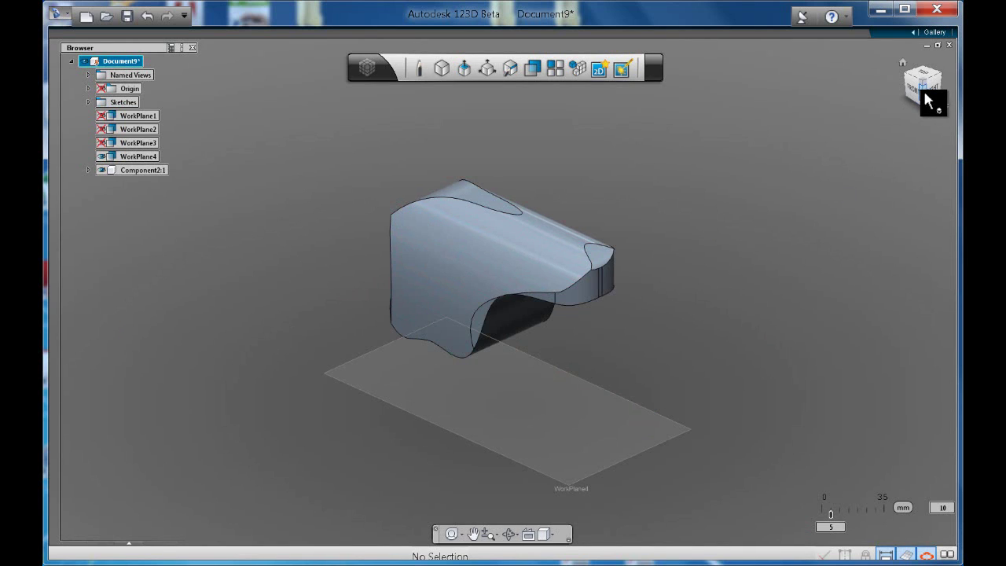
pyautogui.moveTo(926, 99); pyautogui.dragTo(898, 91)
# Step: Select the two neighbouring bottom edges and the dark underside face of the body
pyautogui.scroll(5, 464, 374)
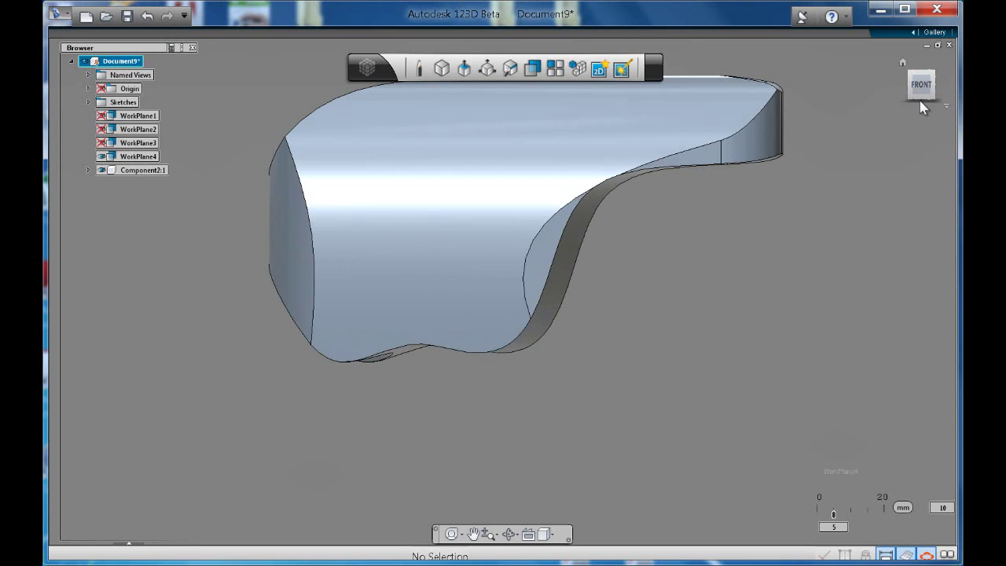
pyautogui.moveTo(924, 108); pyautogui.dragTo(909, 84)
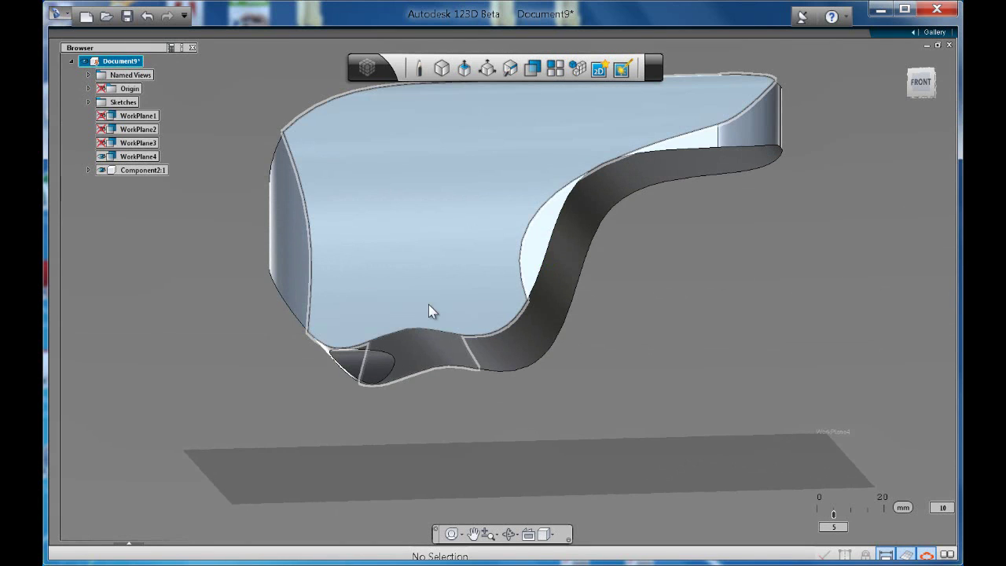
pyautogui.click(455, 339)
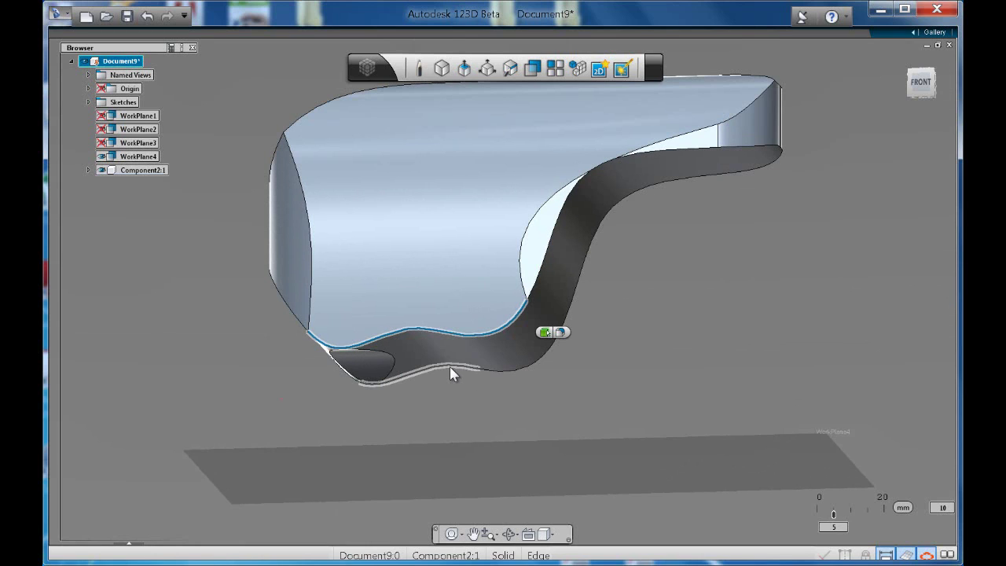
pyautogui.click(450, 366)
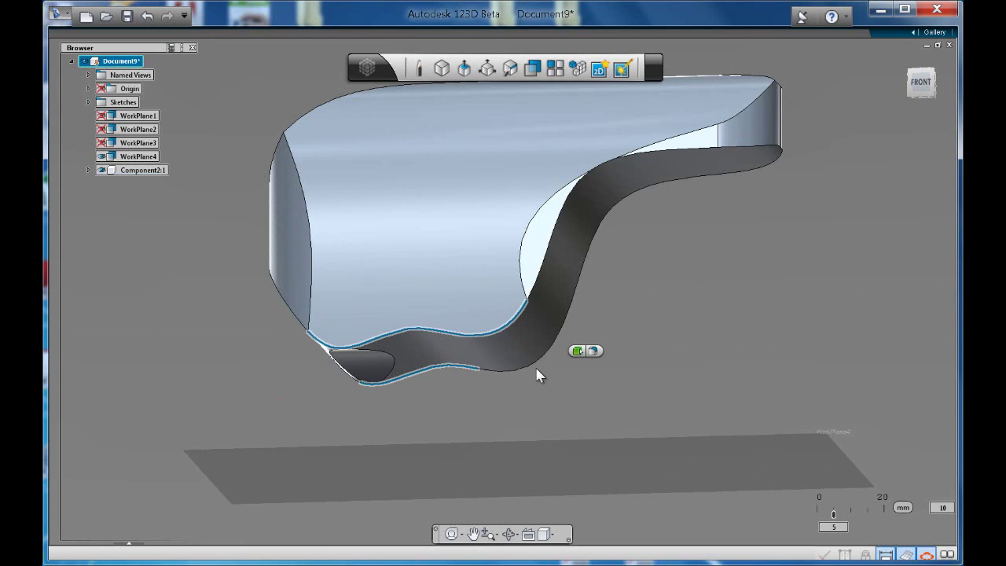
pyautogui.click(539, 269)
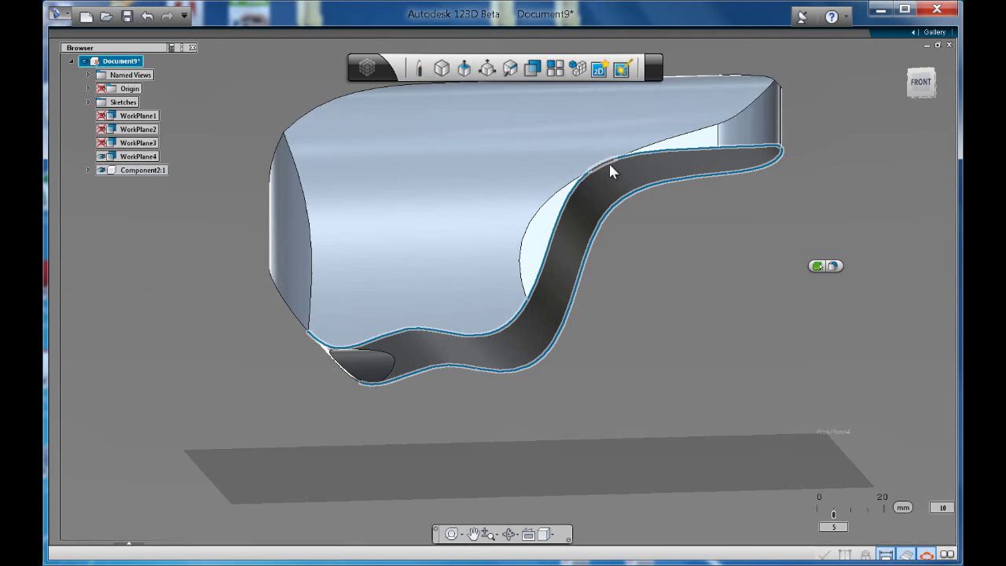
# Step: Fillet the selected bottom edges, settling on a 6 mm radius after trying 12.5 and 2.5 mm
pyautogui.click(833, 267)
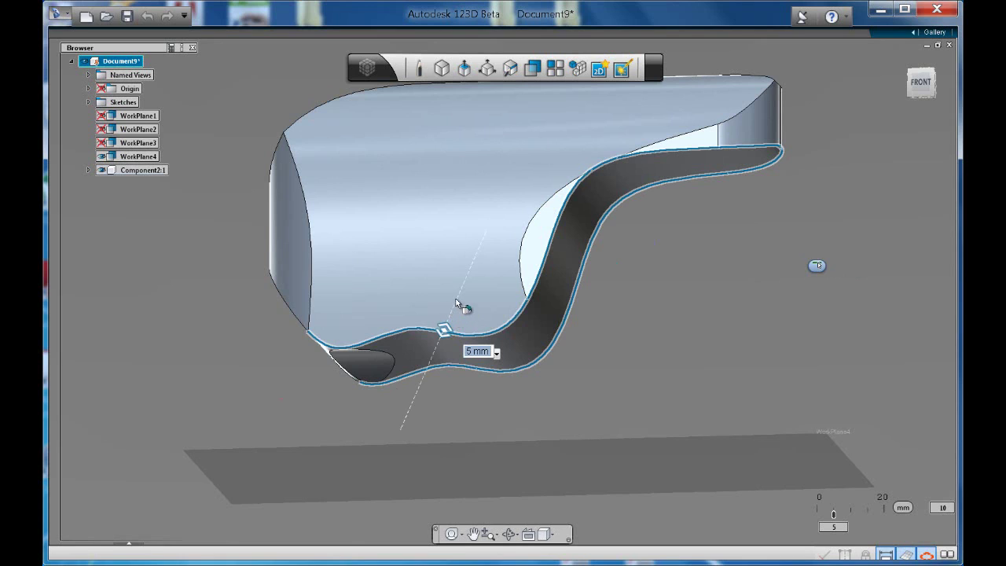
pyautogui.moveTo(460, 299)
pyautogui.mouseDown()
pyautogui.moveTo(447, 333)
pyautogui.moveTo(445, 323)
pyautogui.moveTo(421, 355)
pyautogui.moveTo(474, 293)
pyautogui.mouseUp()
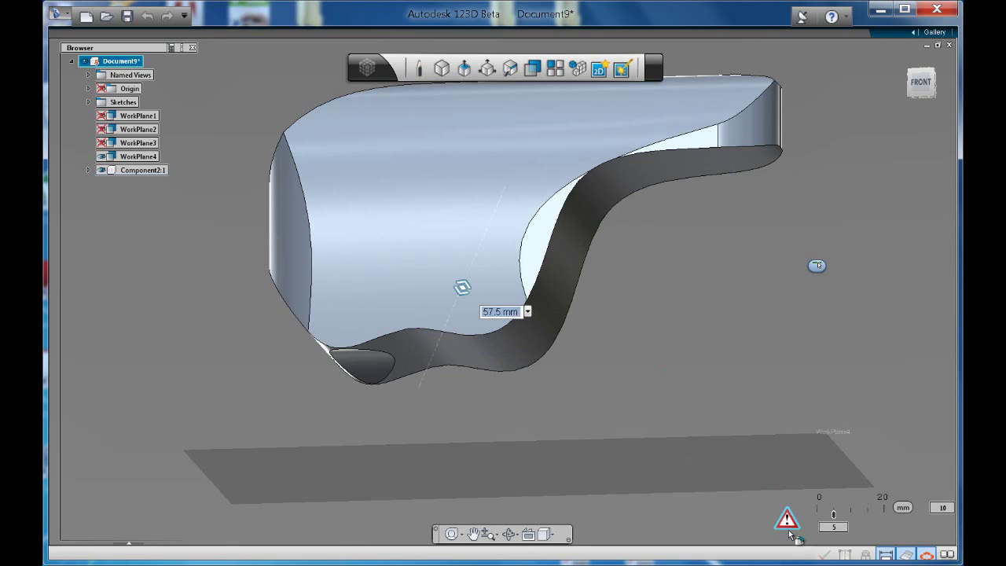
pyautogui.moveTo(794, 525)
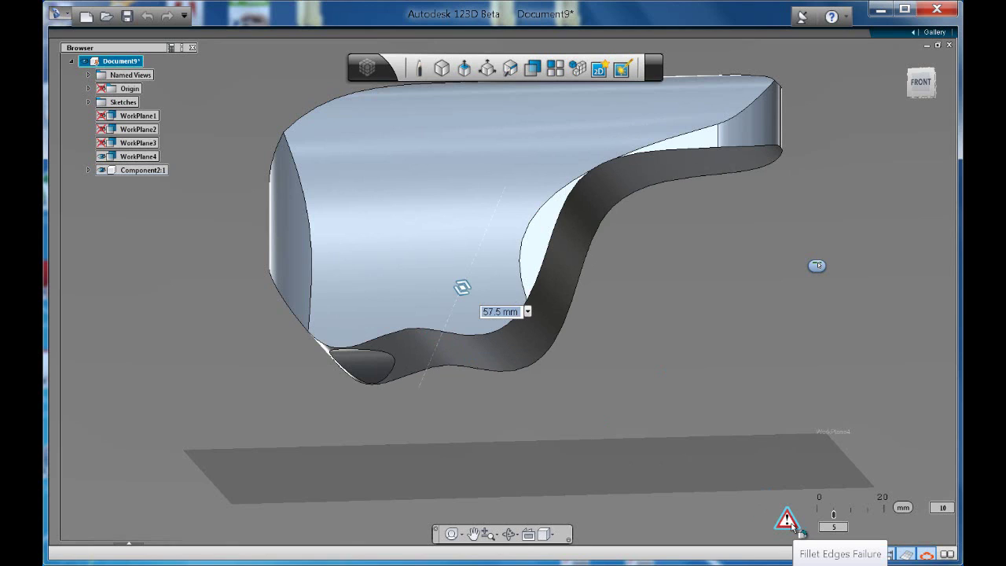
pyautogui.moveTo(462, 293); pyautogui.dragTo(449, 326)
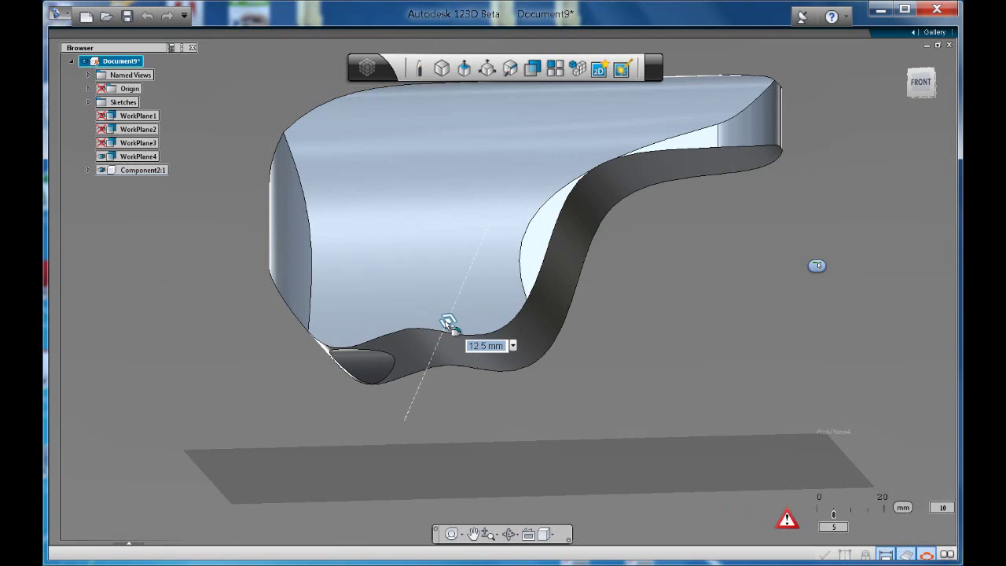
pyautogui.moveTo(447, 324); pyautogui.dragTo(450, 334)
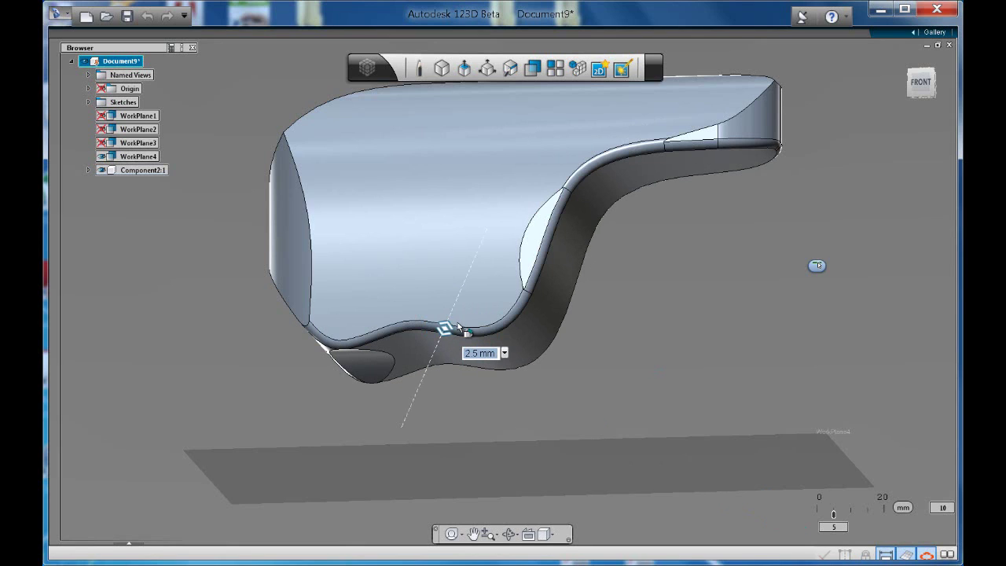
pyautogui.write('6')
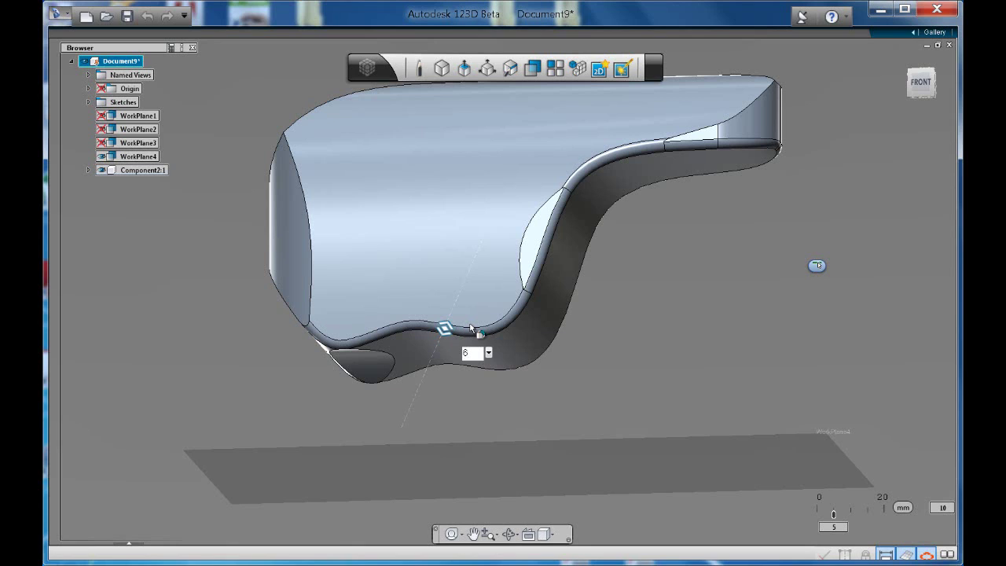
pyautogui.press('Return')
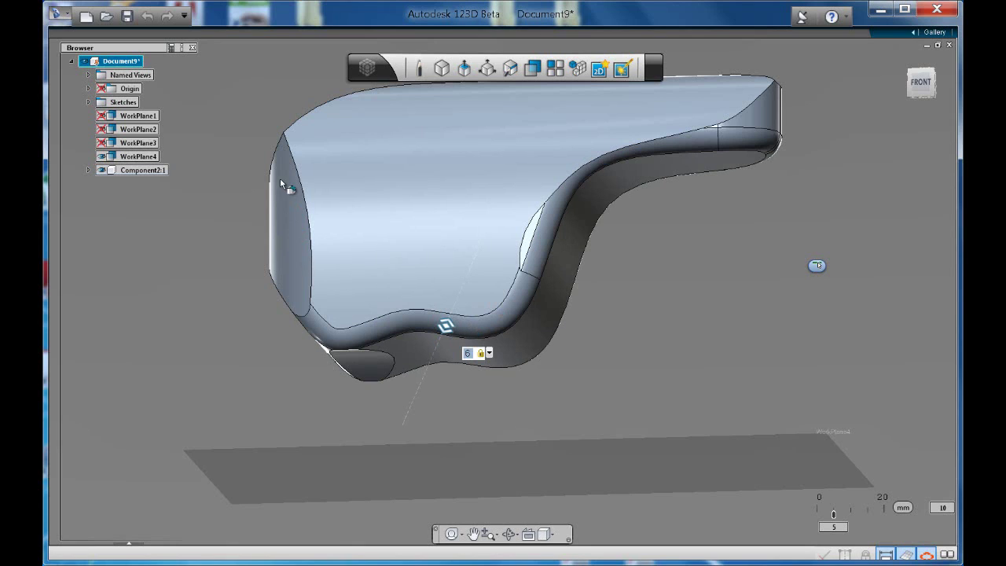
pyautogui.click(615, 297)
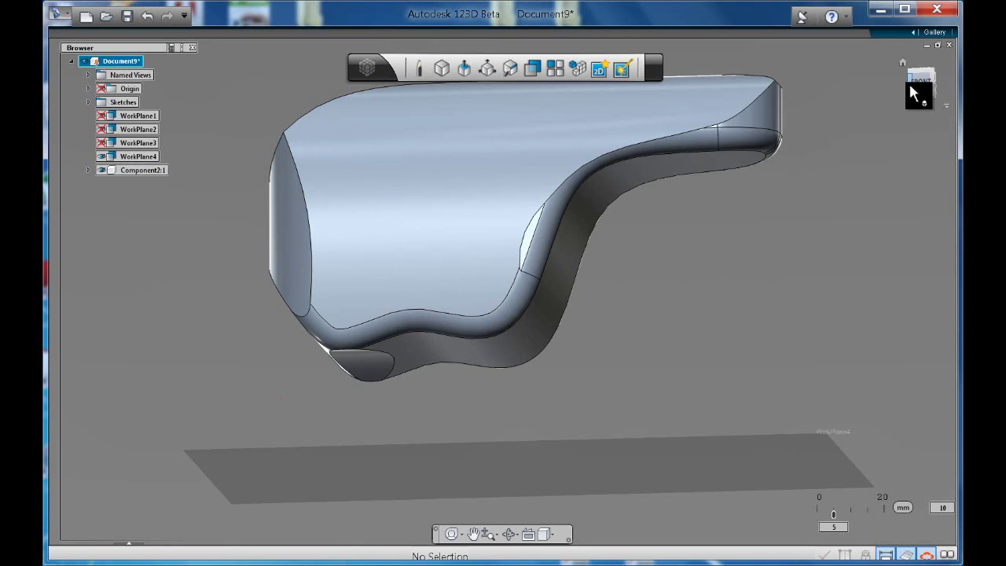
# Step: Orbit the model to its back end and try selecting the large back and top faces
pyautogui.moveTo(919, 89); pyautogui.dragTo(470, 164)
pyautogui.click(682, 177)
pyautogui.click(840, 251)
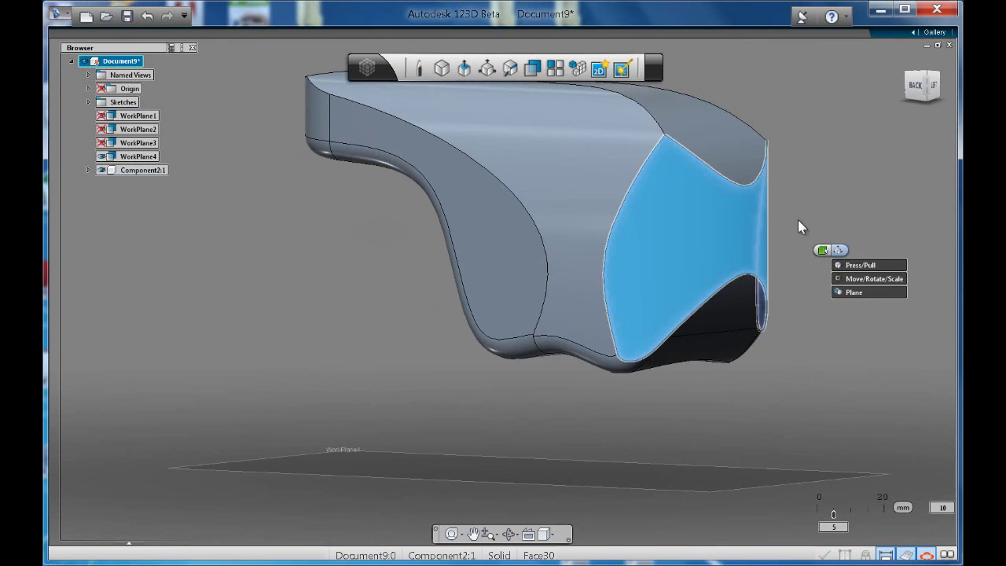
pyautogui.press('Escape')
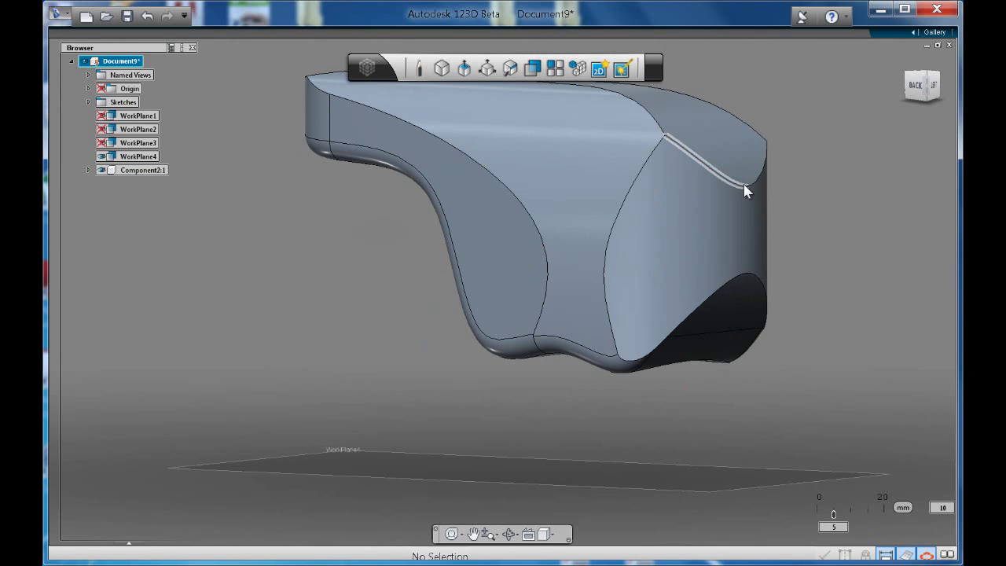
pyautogui.click(763, 175)
pyautogui.click(809, 175)
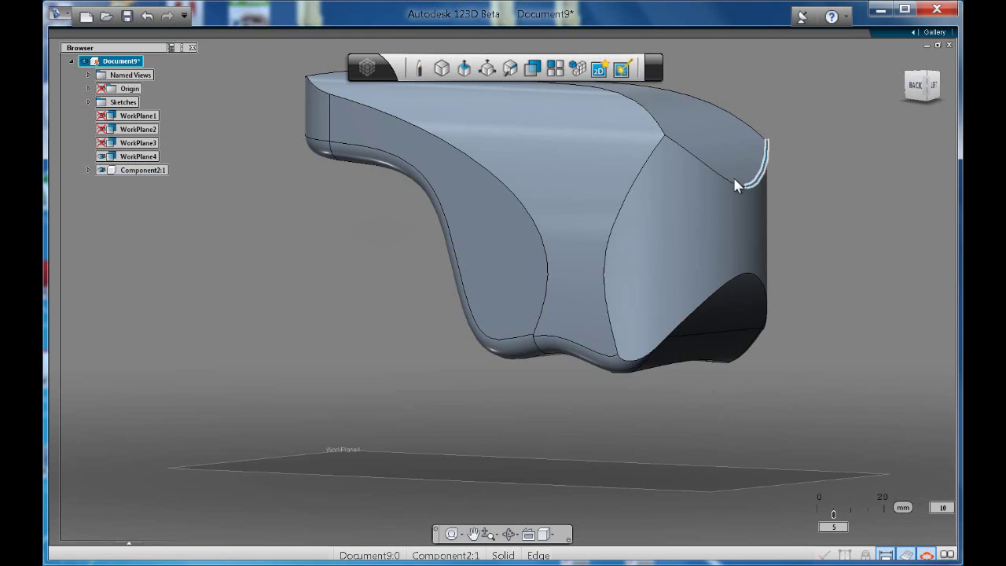
# Step: Select only the curved top edge at the back end, discarding the other edge and face picks
pyautogui.click(738, 182)
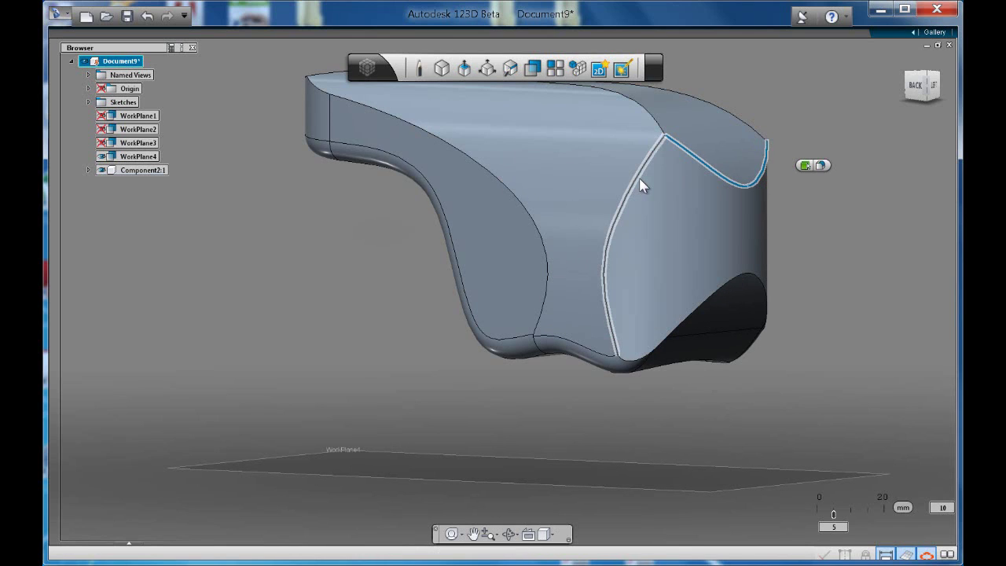
pyautogui.click(639, 184)
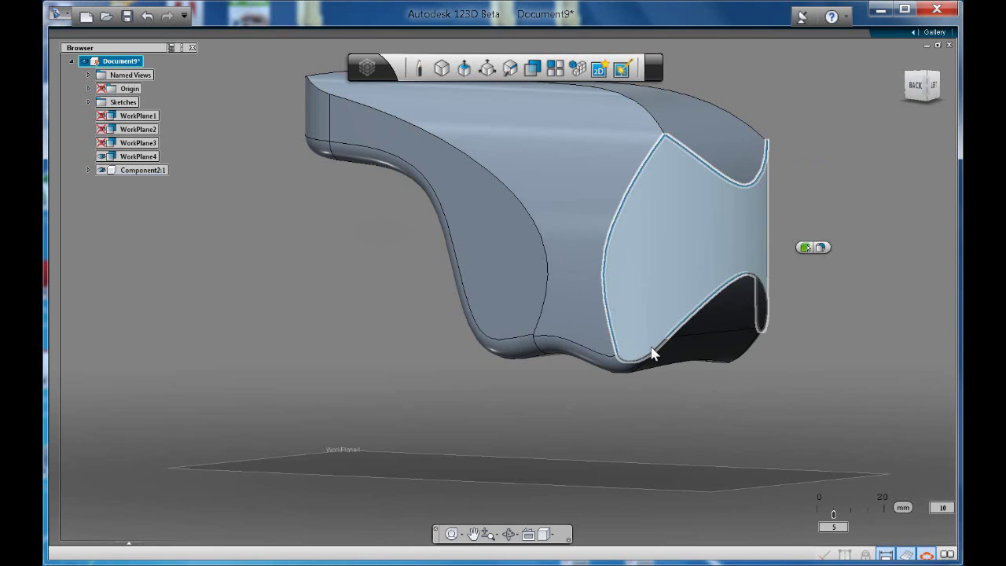
pyautogui.click(723, 295)
pyautogui.click(789, 186)
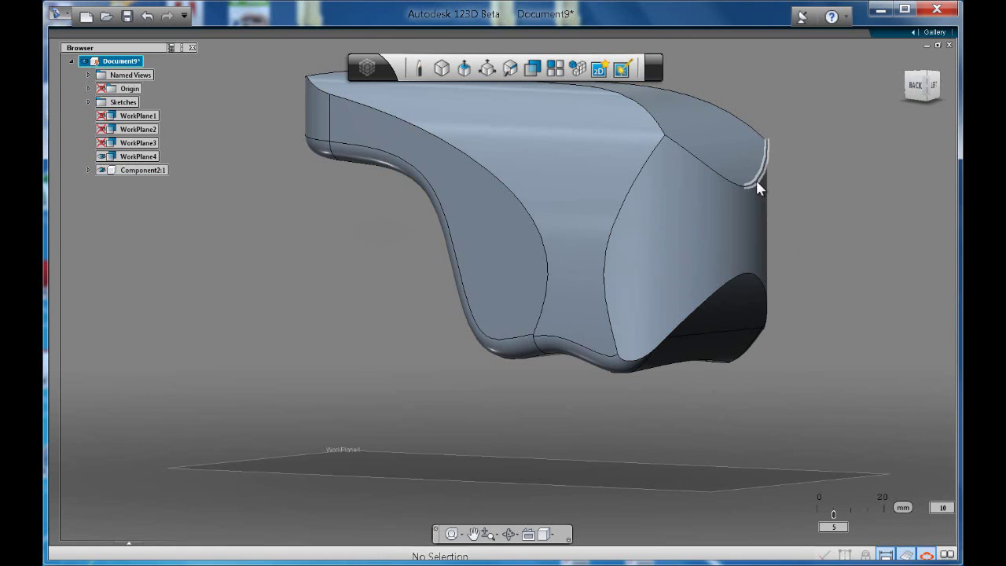
pyautogui.click(756, 182)
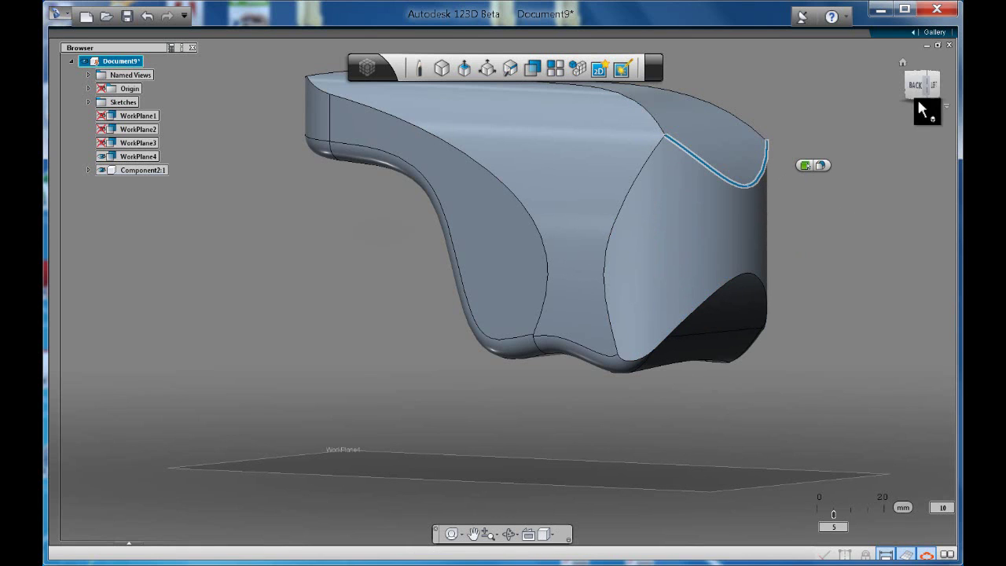
pyautogui.moveTo(927, 84); pyautogui.dragTo(911, 139)
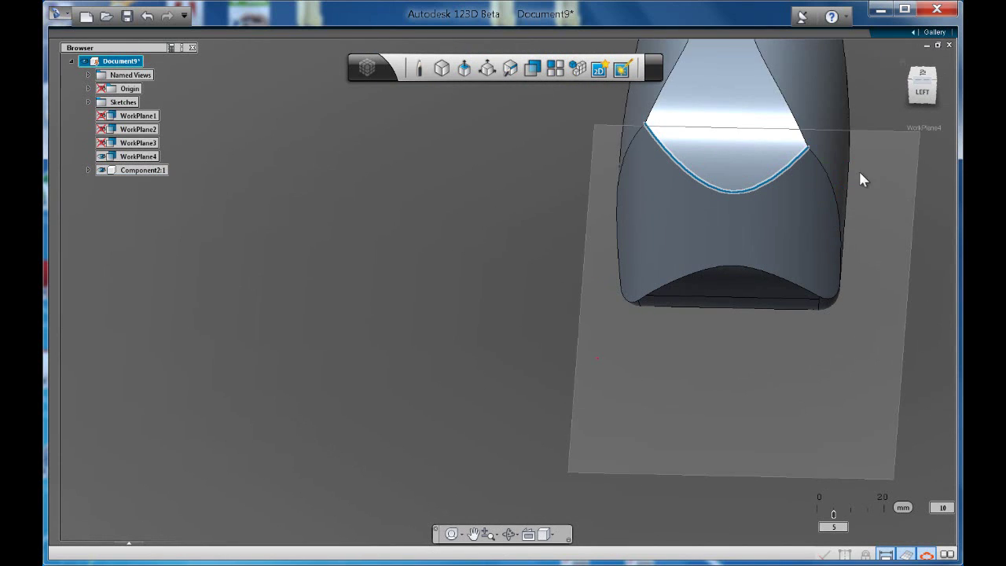
pyautogui.click(828, 165)
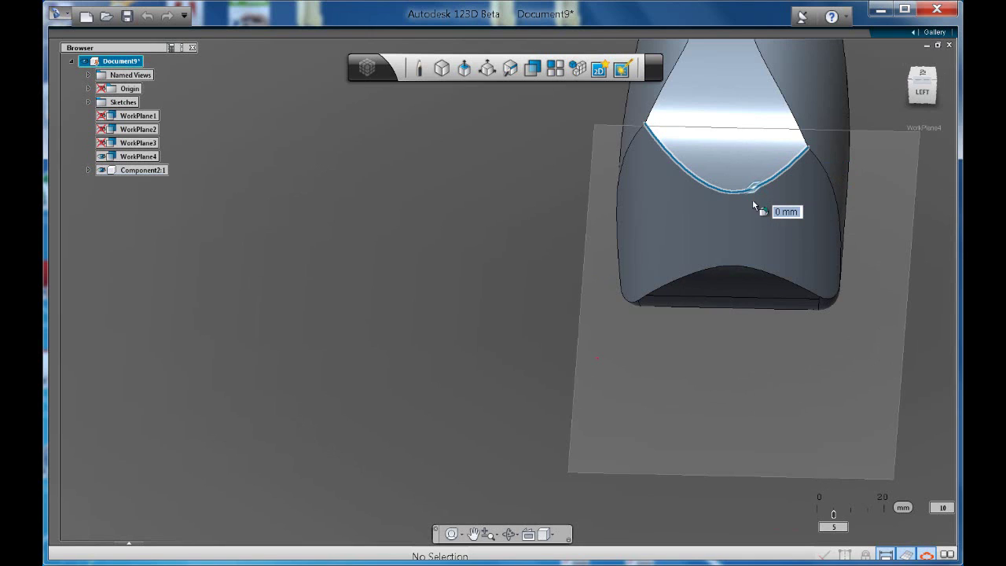
pyautogui.moveTo(750, 192)
pyautogui.mouseDown()
pyautogui.moveTo(752, 173)
pyautogui.moveTo(764, 184)
pyautogui.mouseUp()
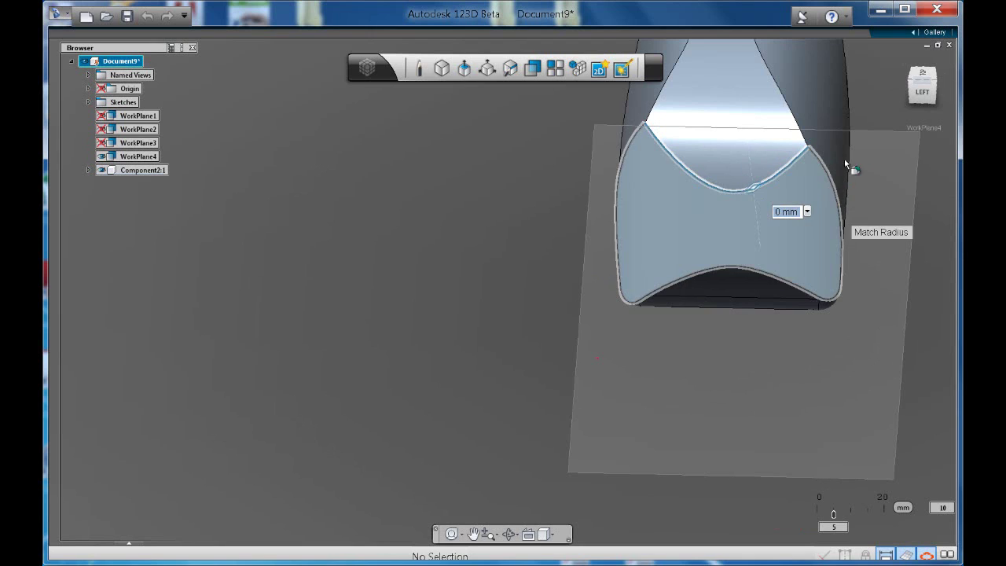
pyautogui.press('Escape')
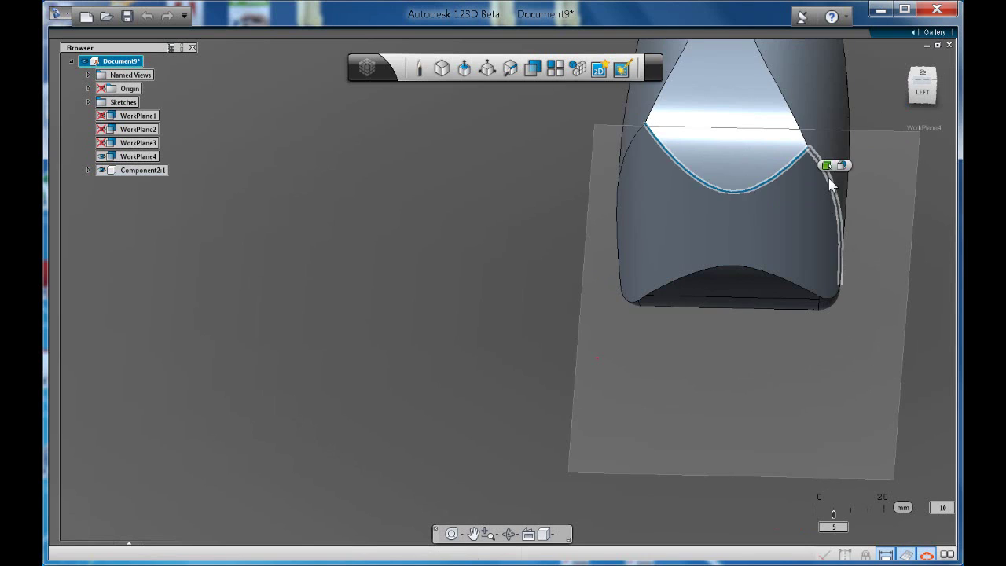
pyautogui.click(830, 303)
pyautogui.click(874, 222)
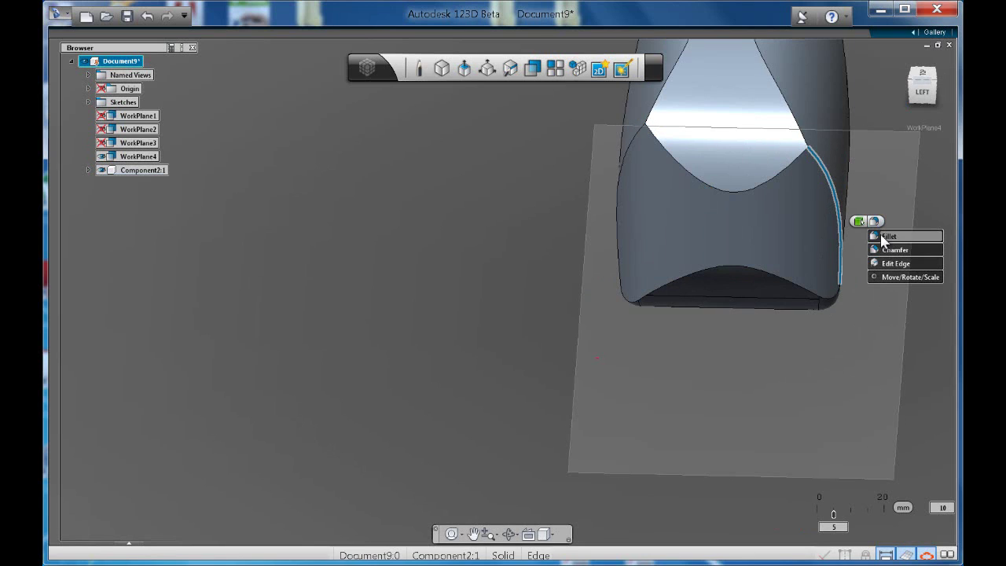
pyautogui.click(882, 233)
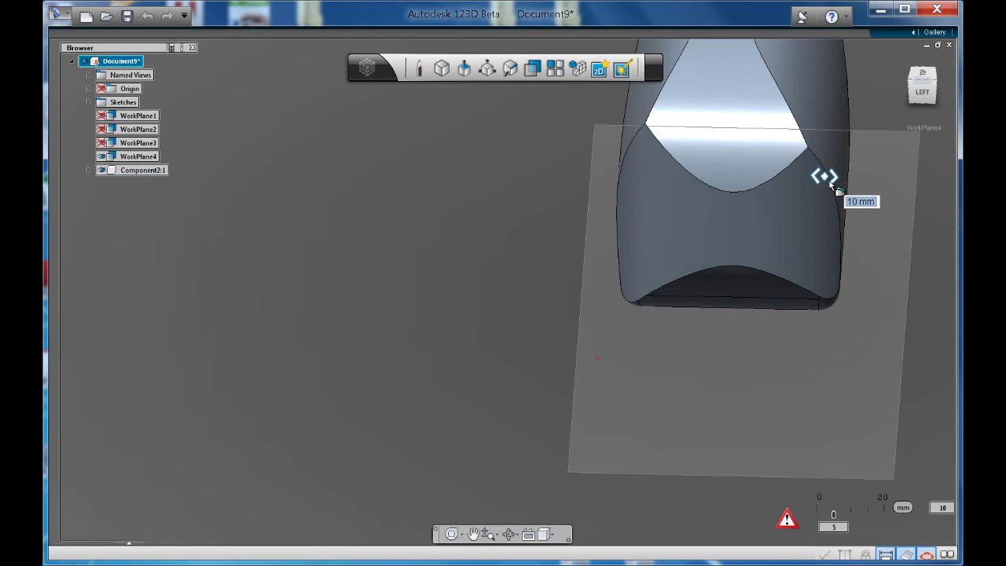
pyautogui.moveTo(827, 184); pyautogui.dragTo(889, 149)
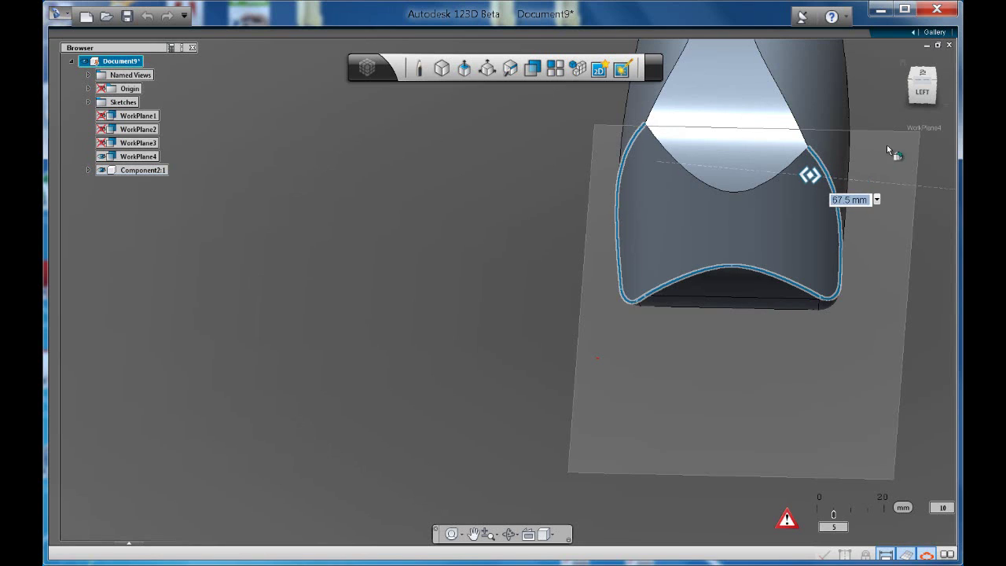
pyautogui.click(902, 91)
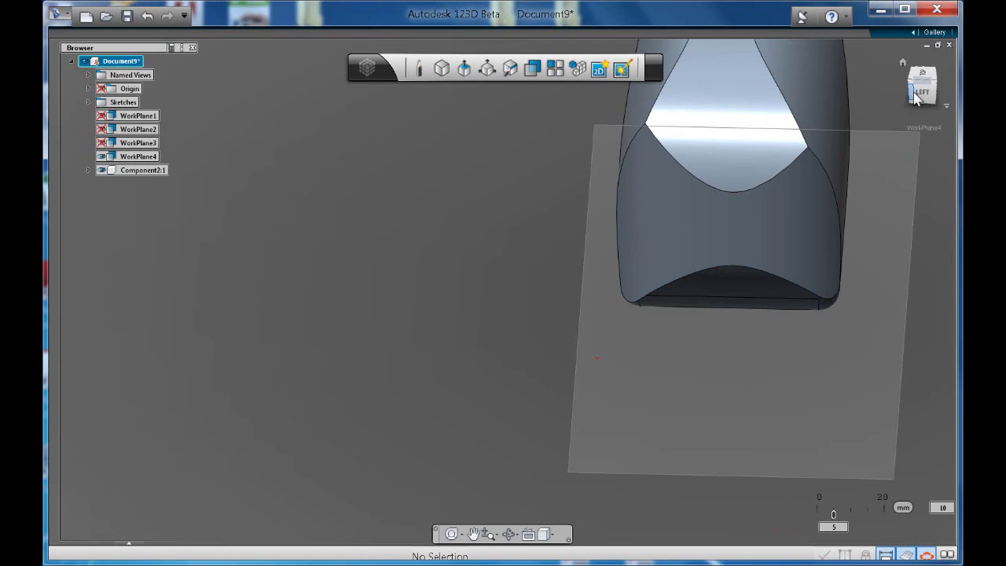
pyautogui.moveTo(914, 94); pyautogui.dragTo(828, 100)
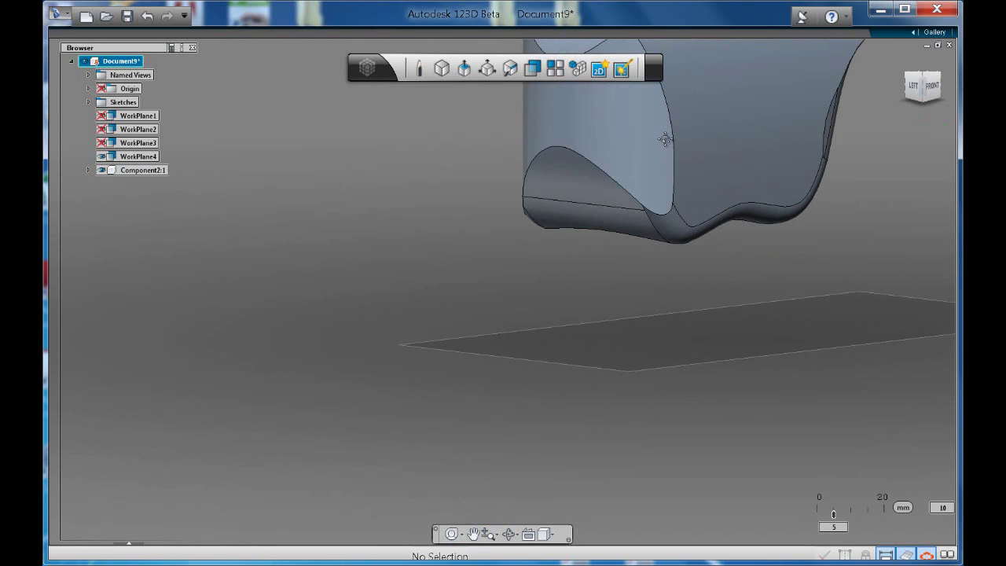
pyautogui.moveTo(665, 140); pyautogui.dragTo(461, 364, button='middle')
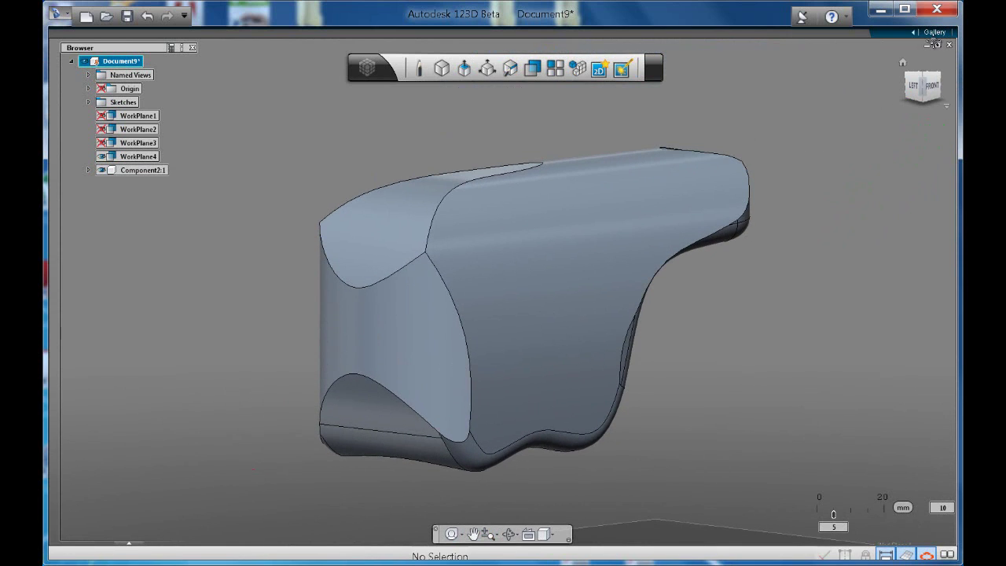
pyautogui.moveTo(921, 84); pyautogui.dragTo(354, 160)
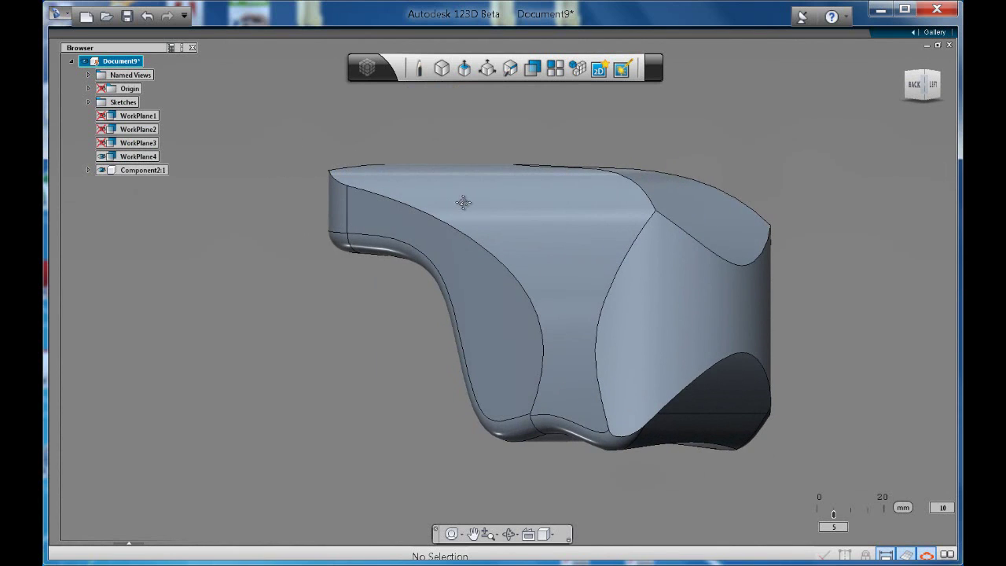
pyautogui.click(427, 226)
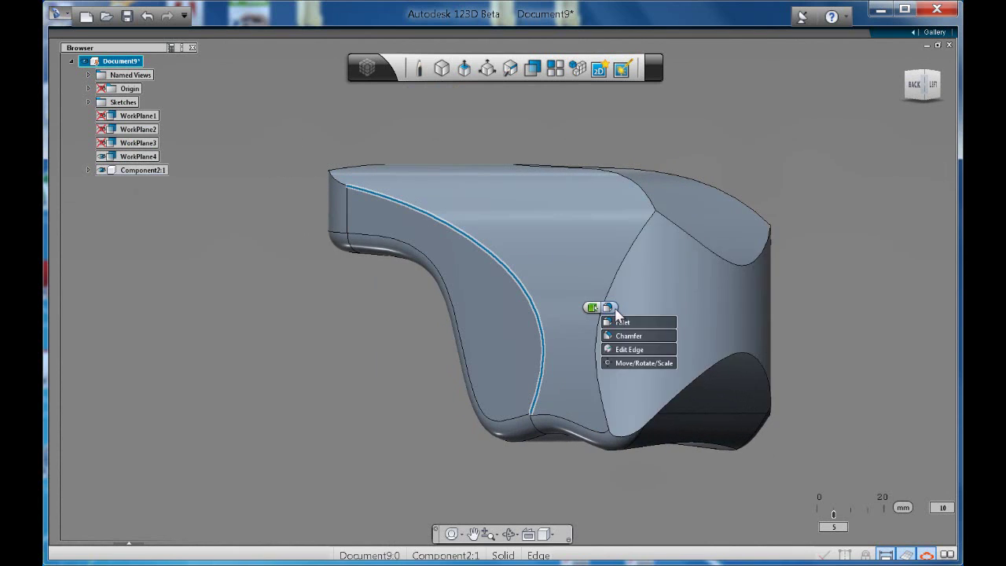
pyautogui.click(621, 323)
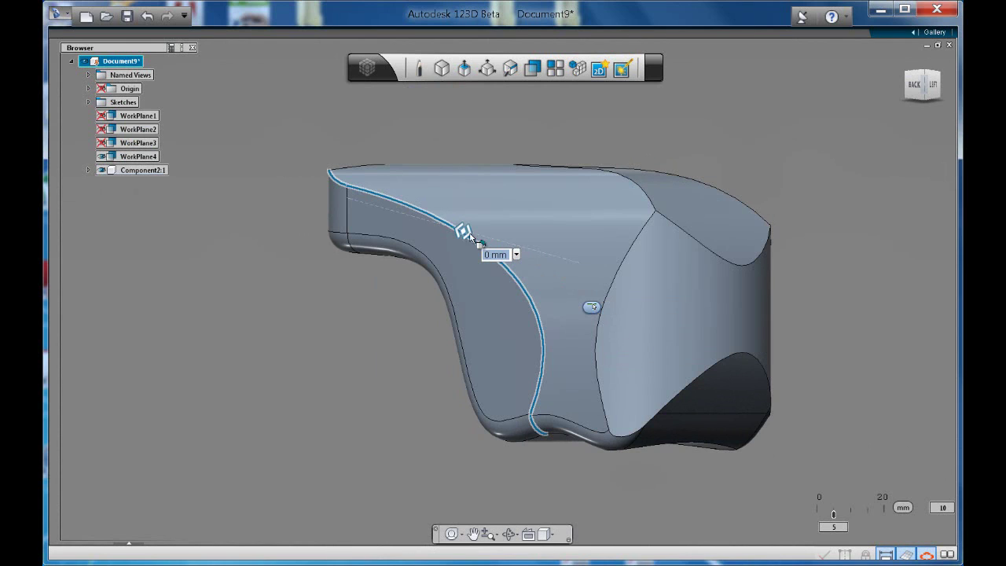
pyautogui.moveTo(464, 239); pyautogui.dragTo(483, 231)
pyautogui.press('Return')
pyautogui.hotkey('ctrl', 'z')
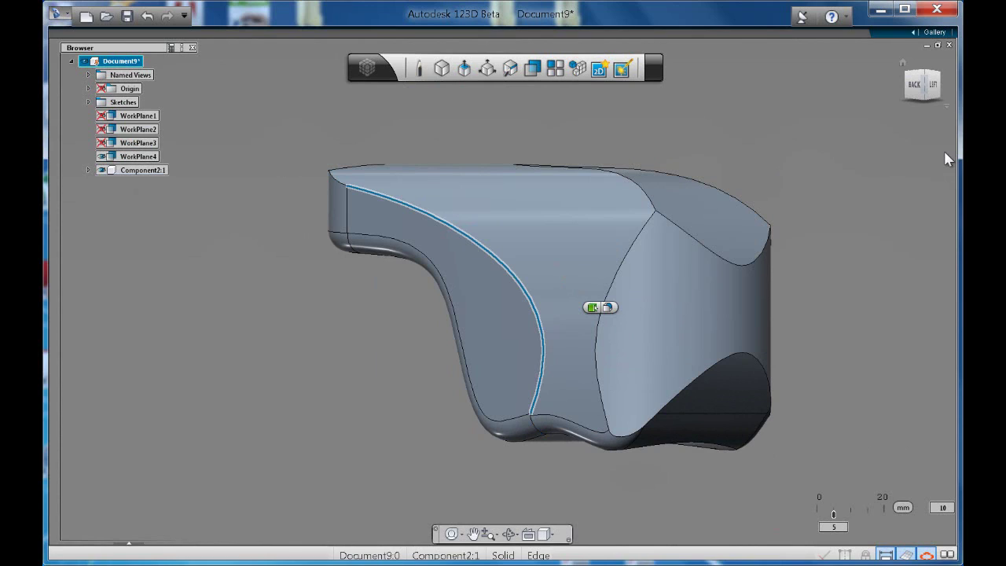